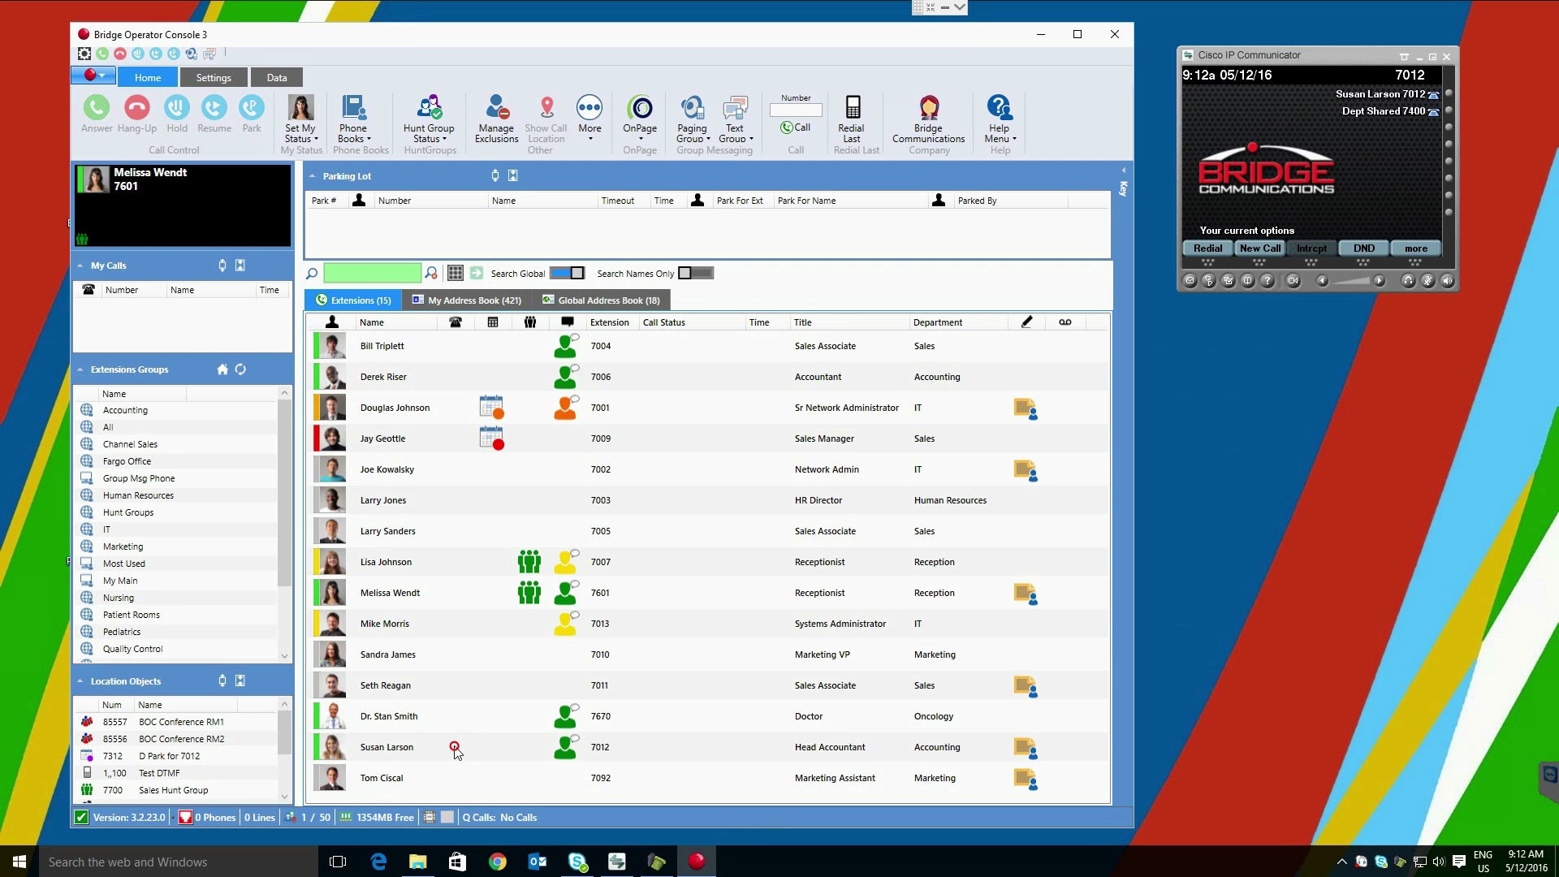
Step: Select the Head Accountant's extension 7012 as the Netflix and Jim Lewis Motors calls ring in
click(479, 747)
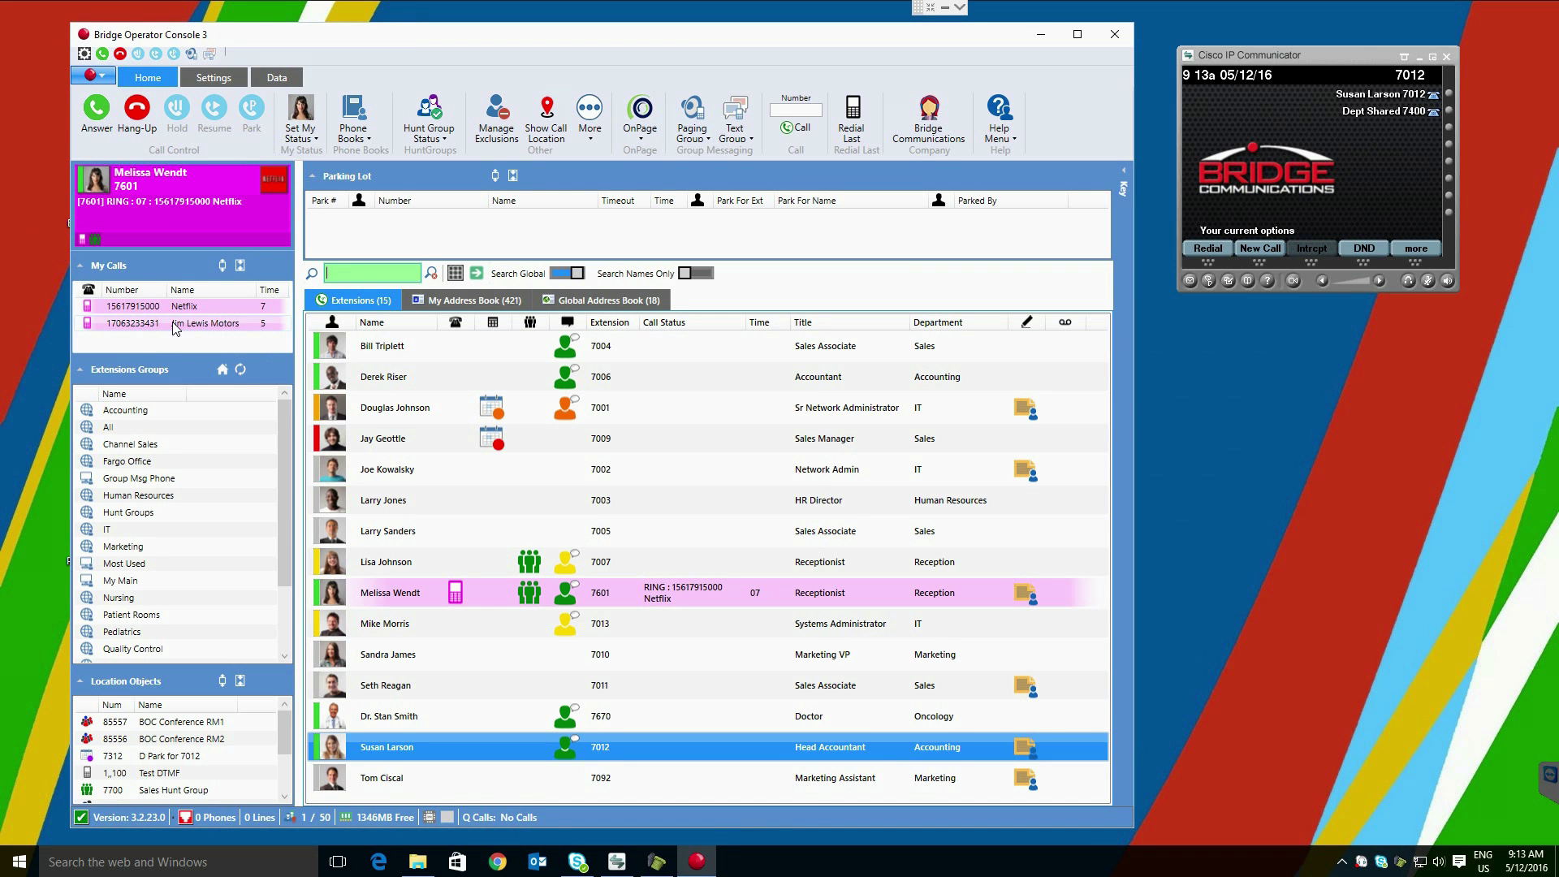
Step: Answer the Jim Lewis Motors call, switching back and forth with the held Netflix call
double_click(172, 323)
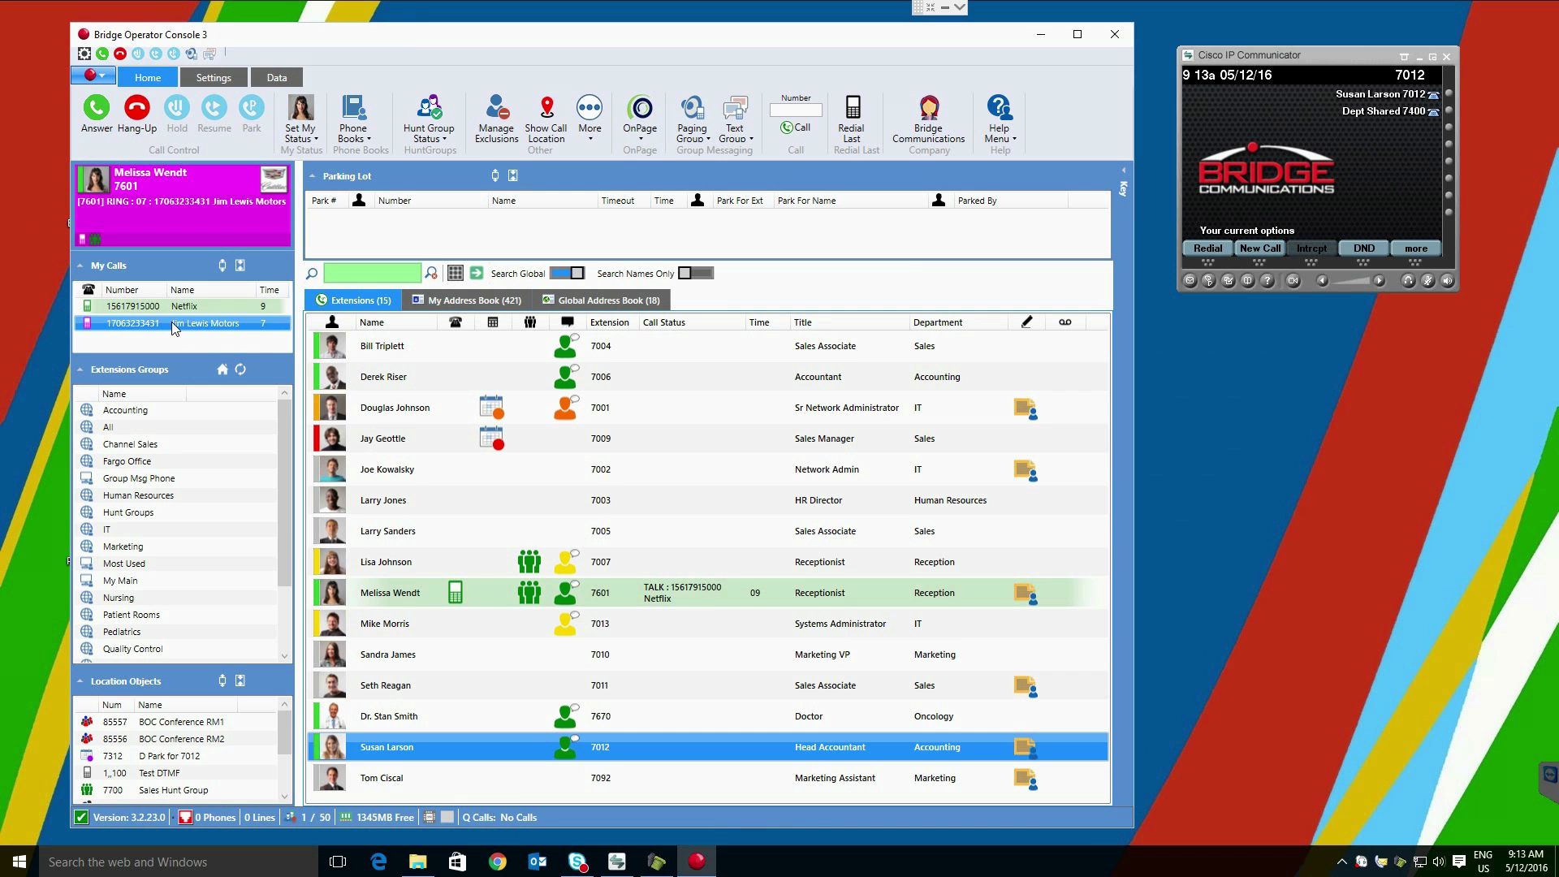
click(172, 312)
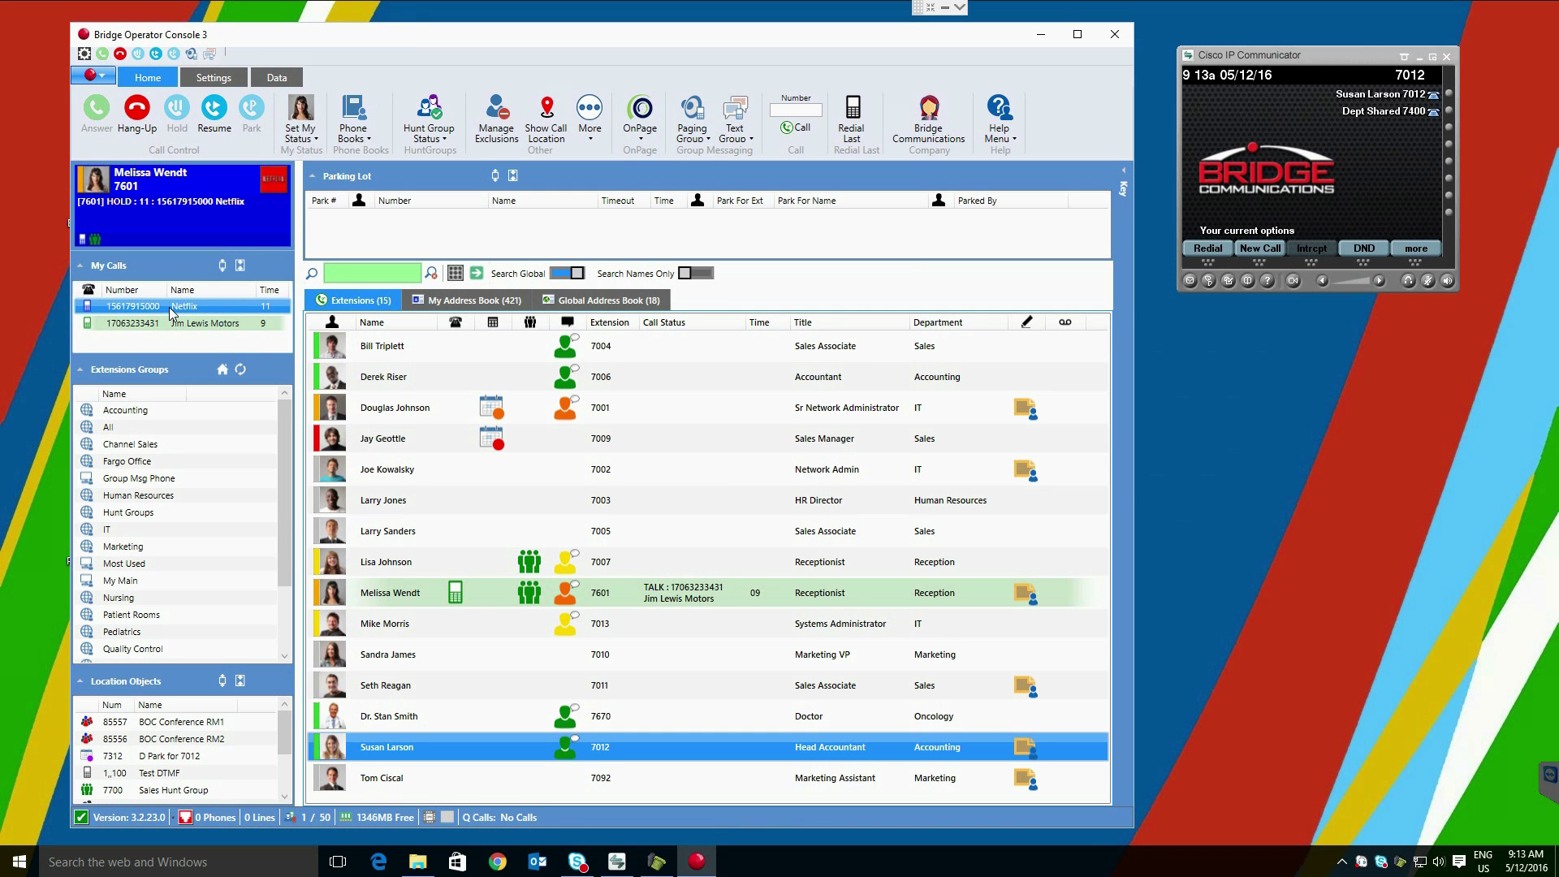
click(173, 324)
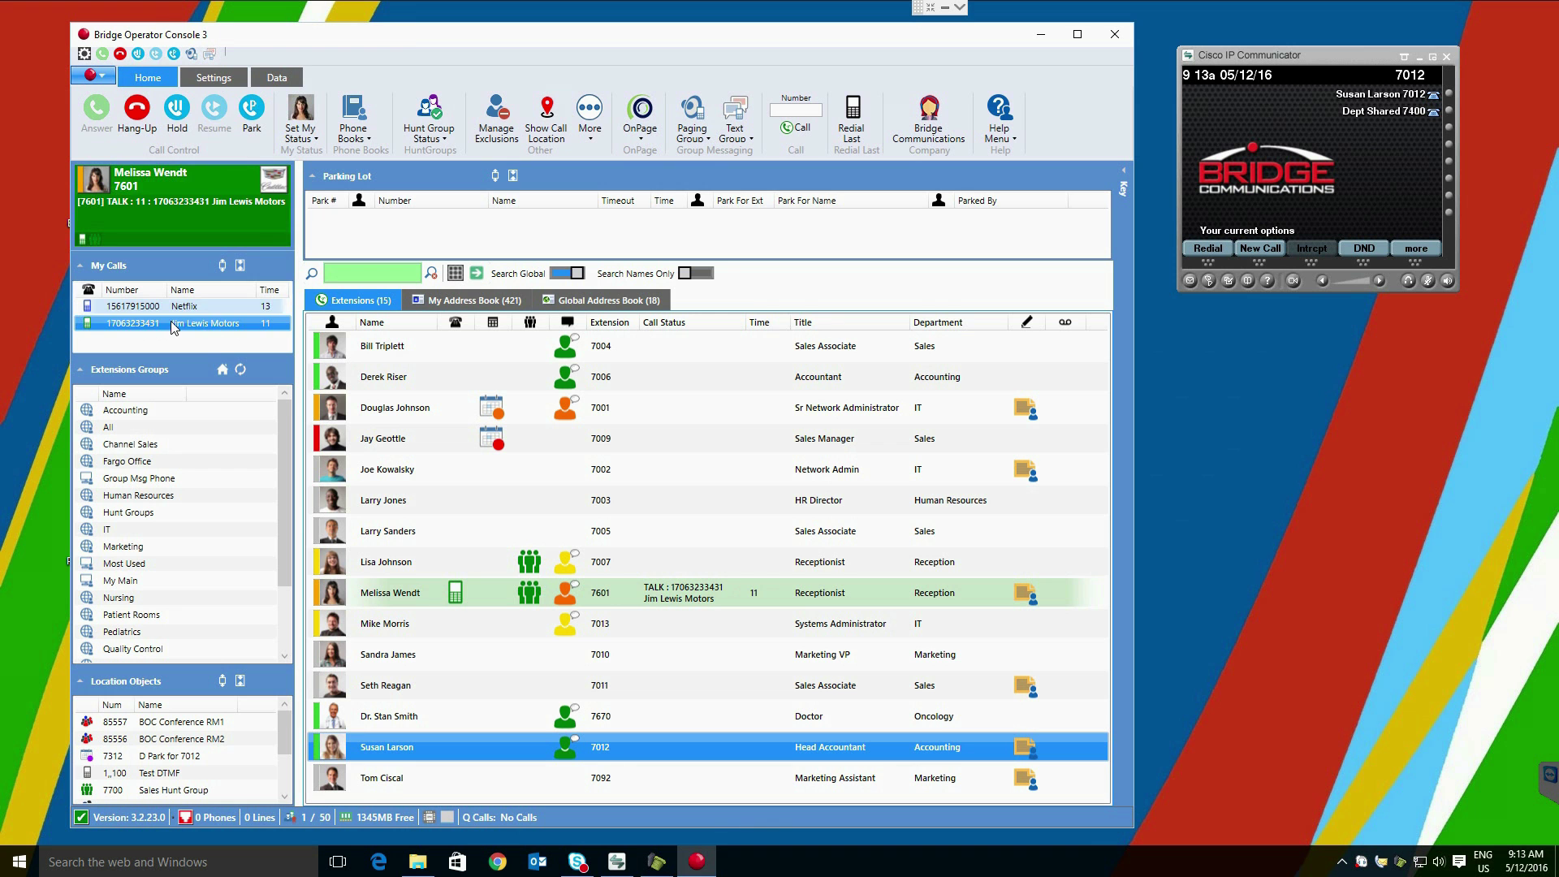
click(174, 307)
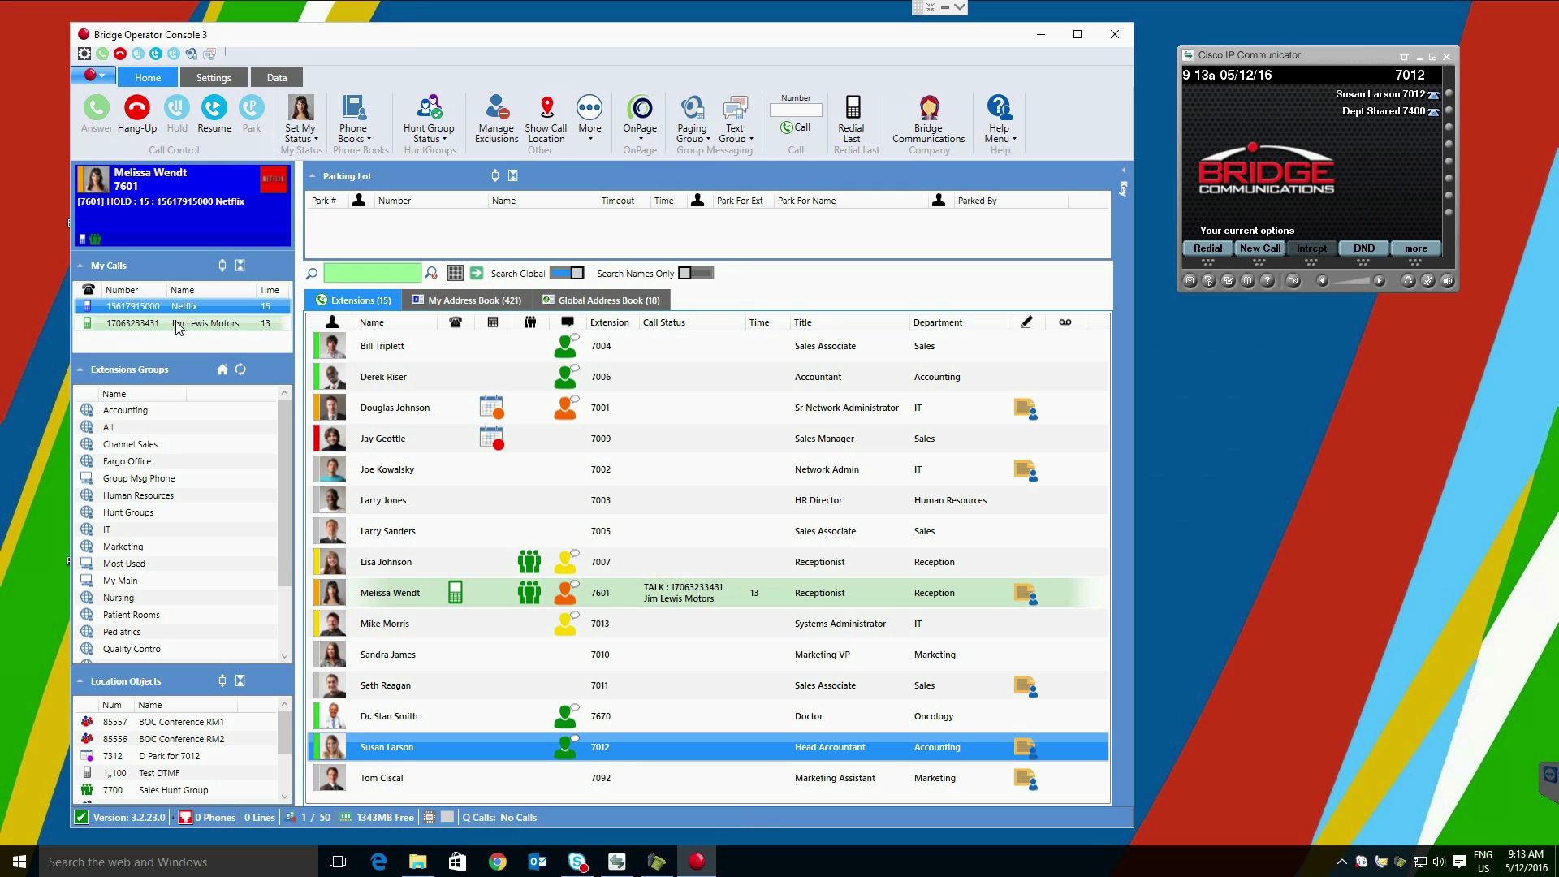
click(178, 324)
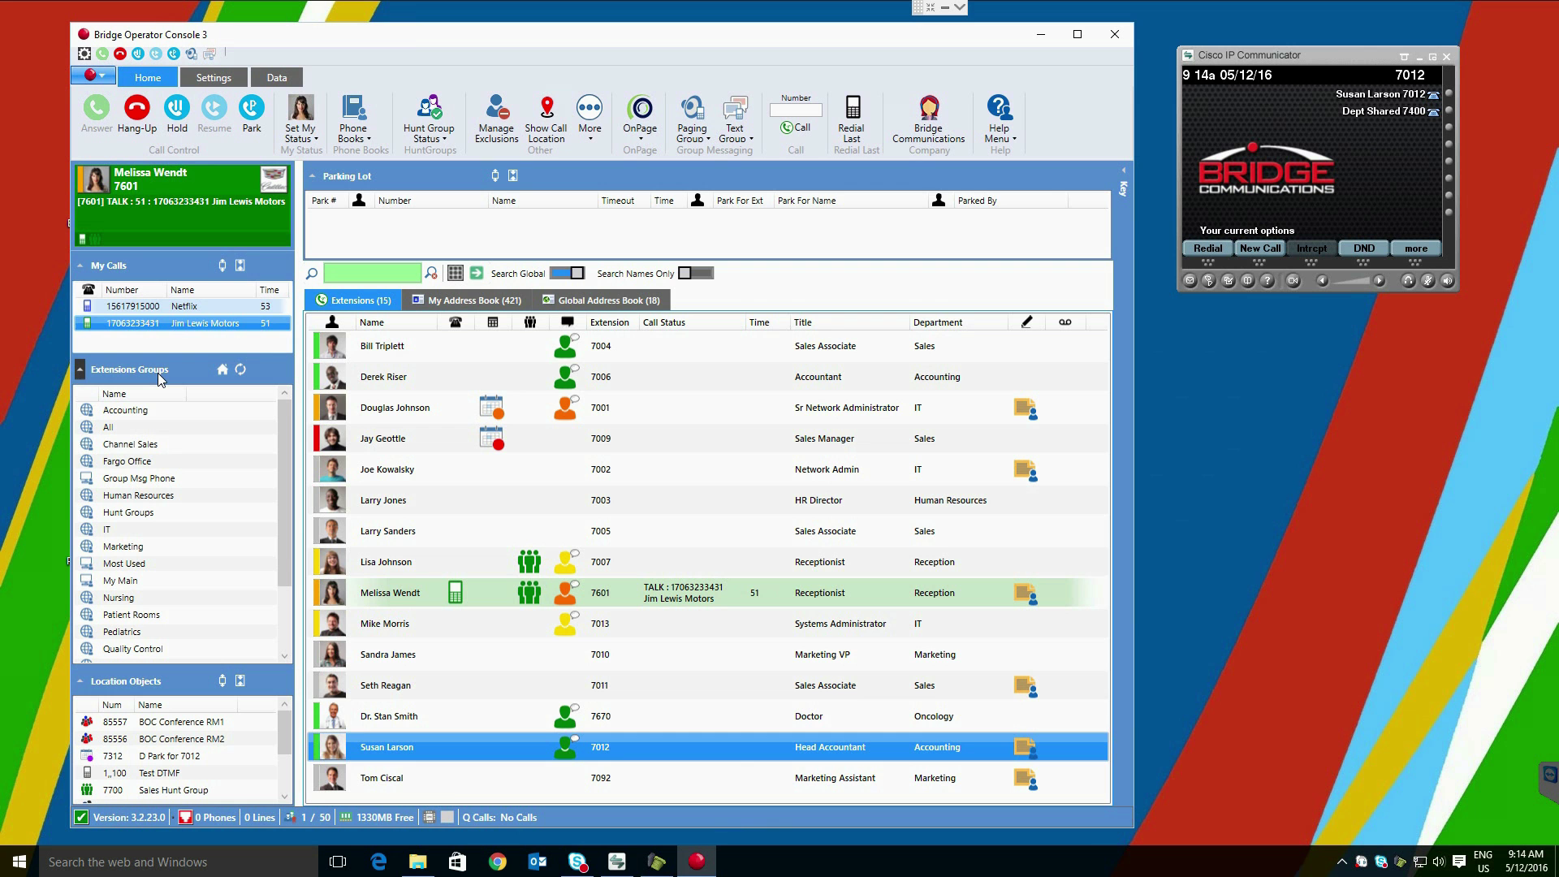
click(125, 411)
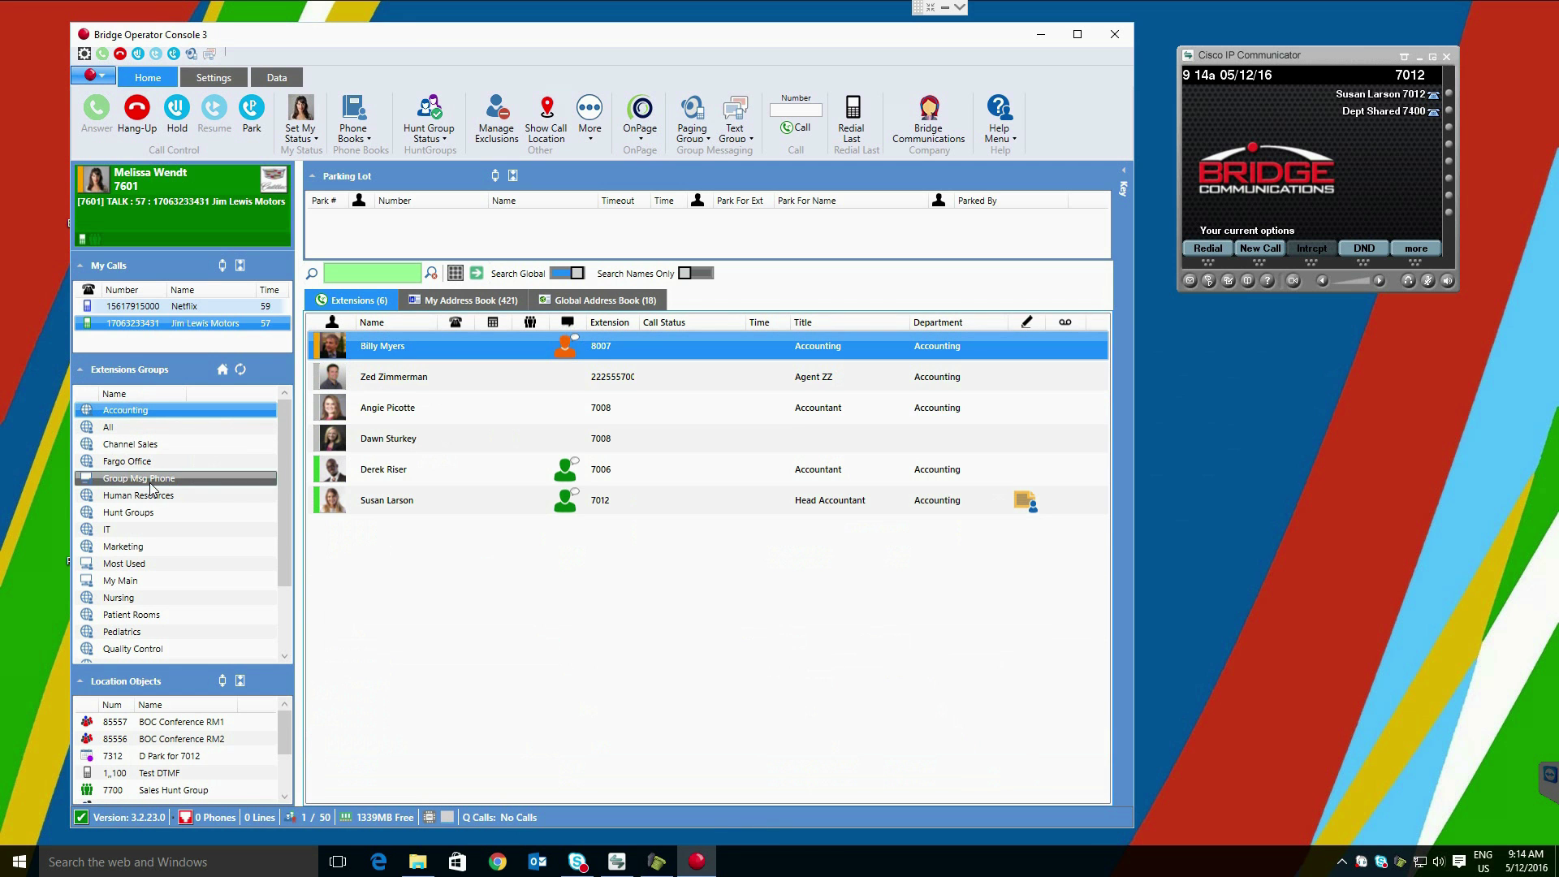
click(136, 461)
click(139, 444)
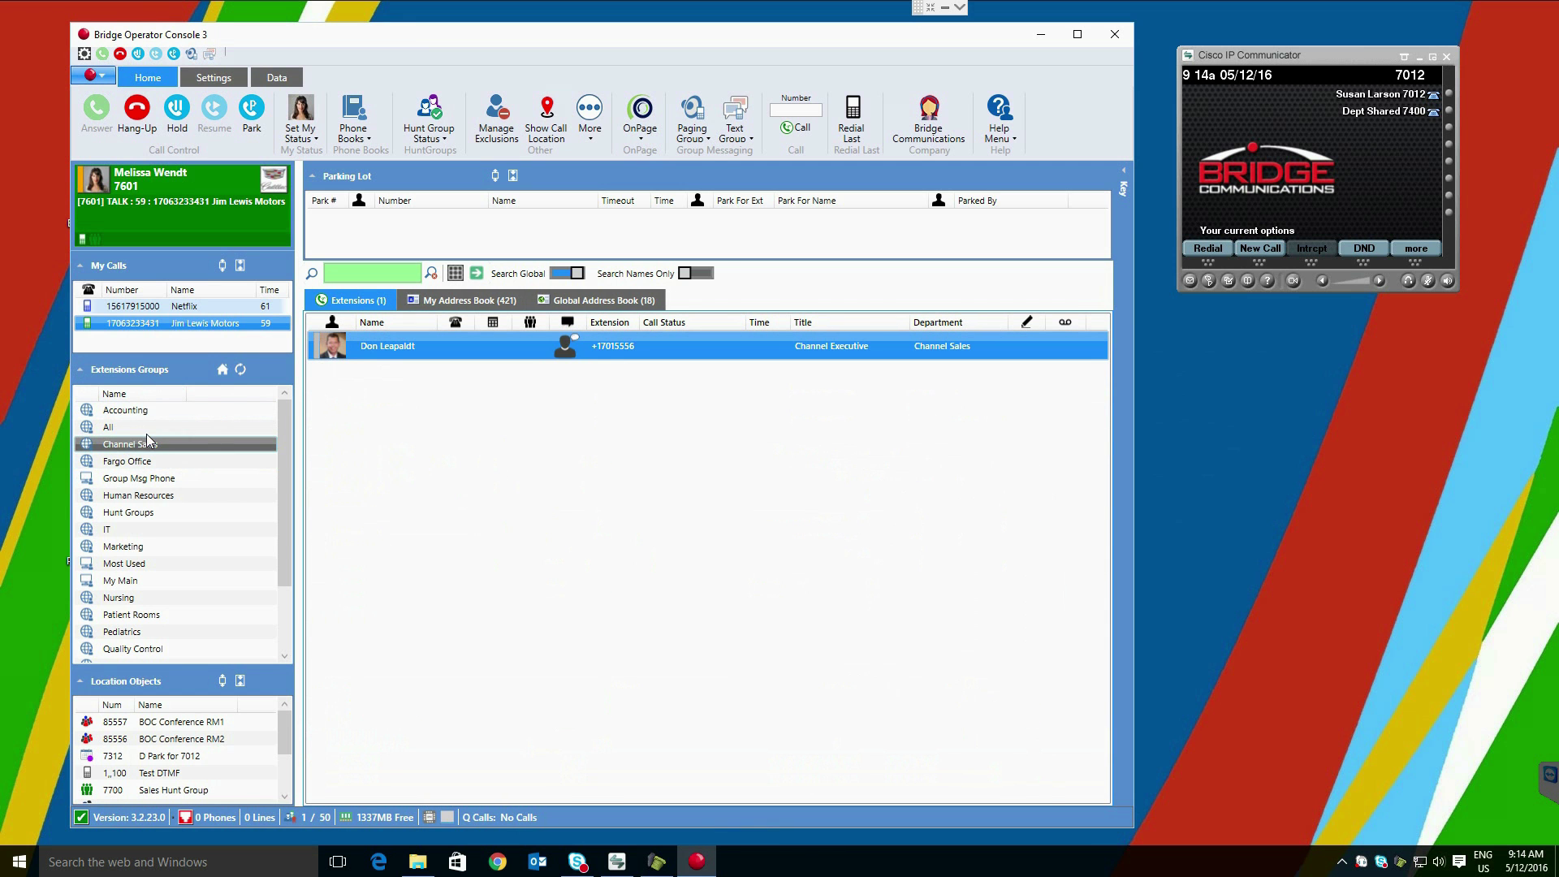
click(143, 428)
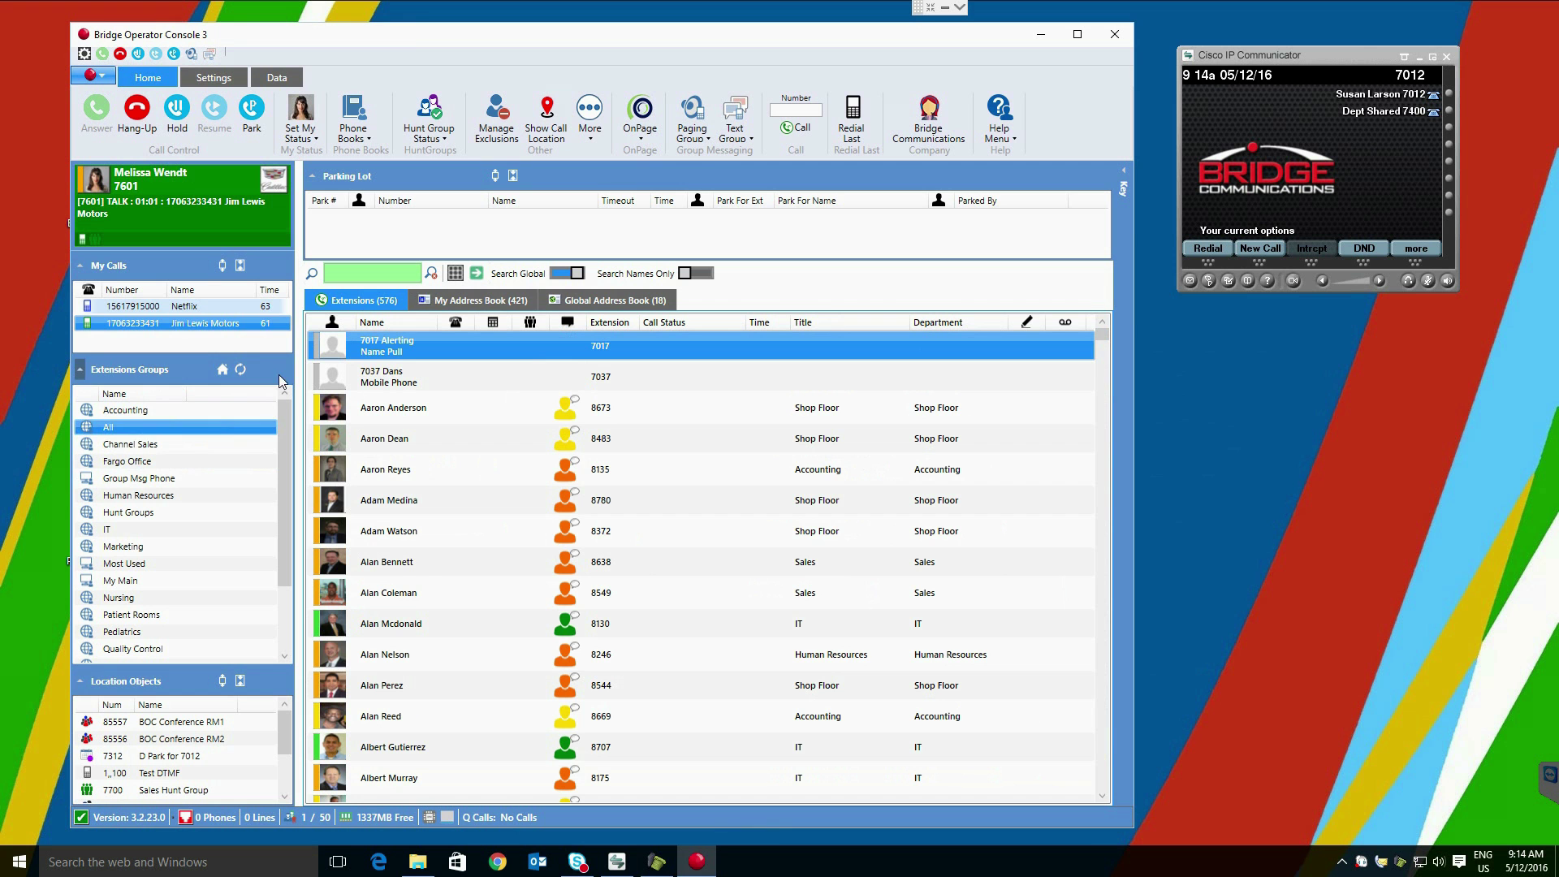
click(218, 370)
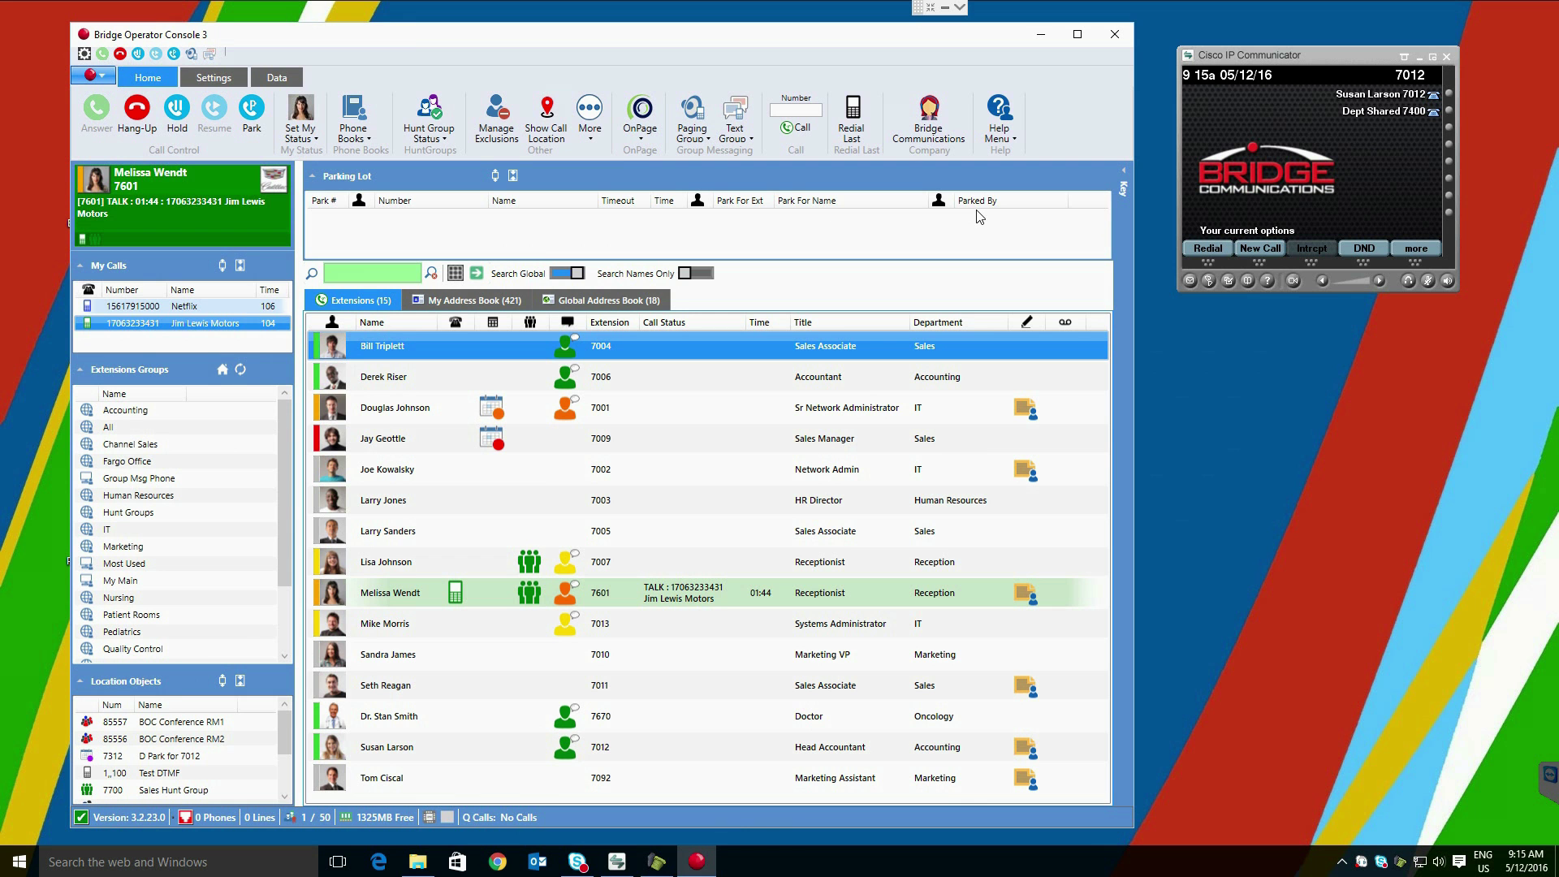
click(350, 272)
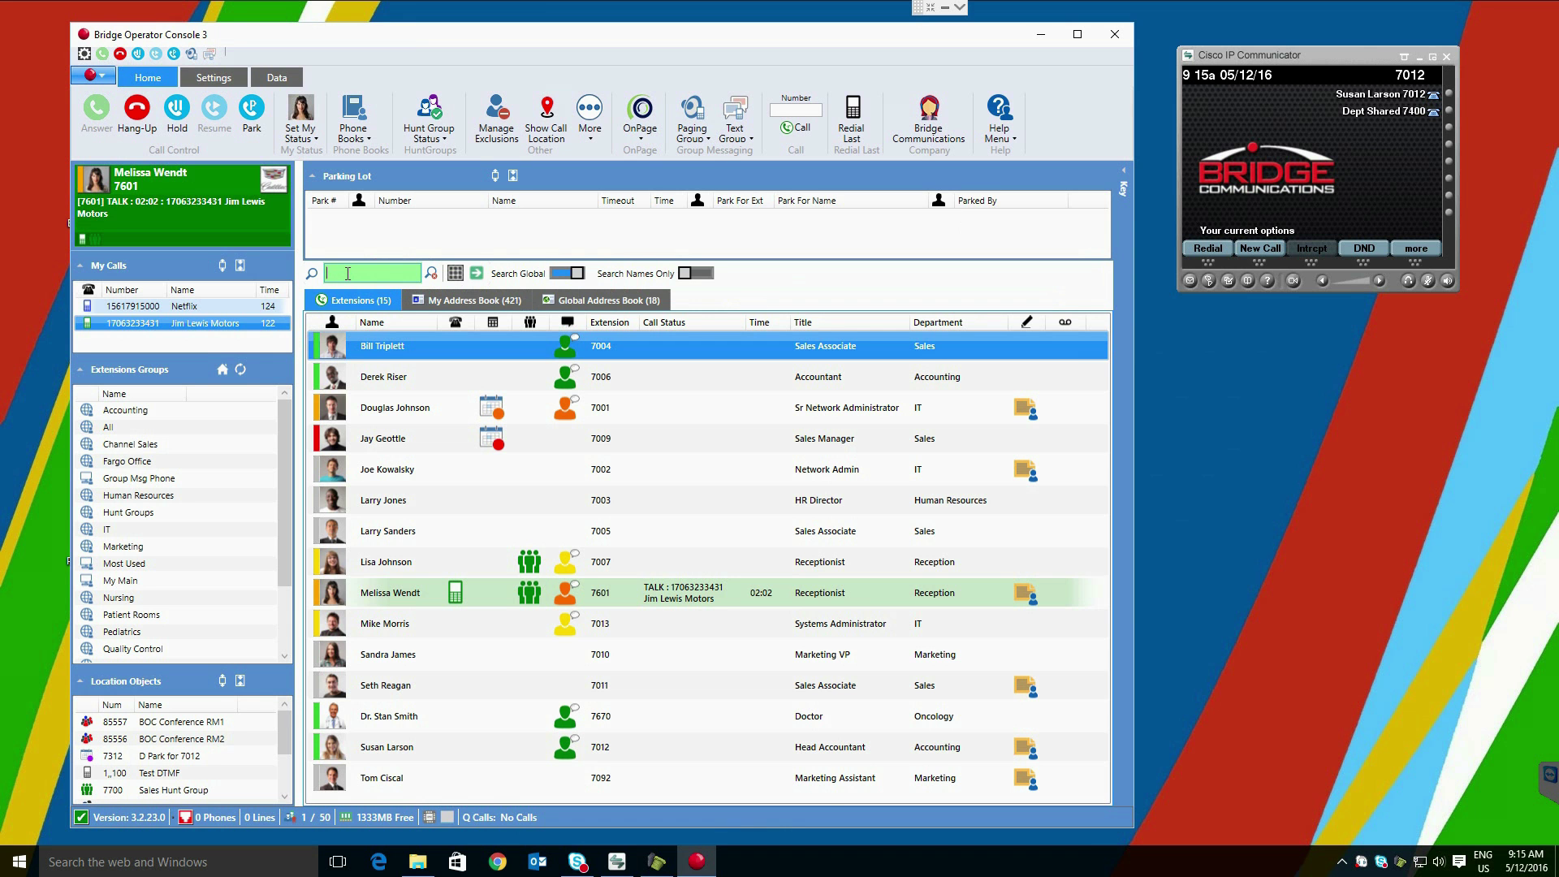
text(derek)
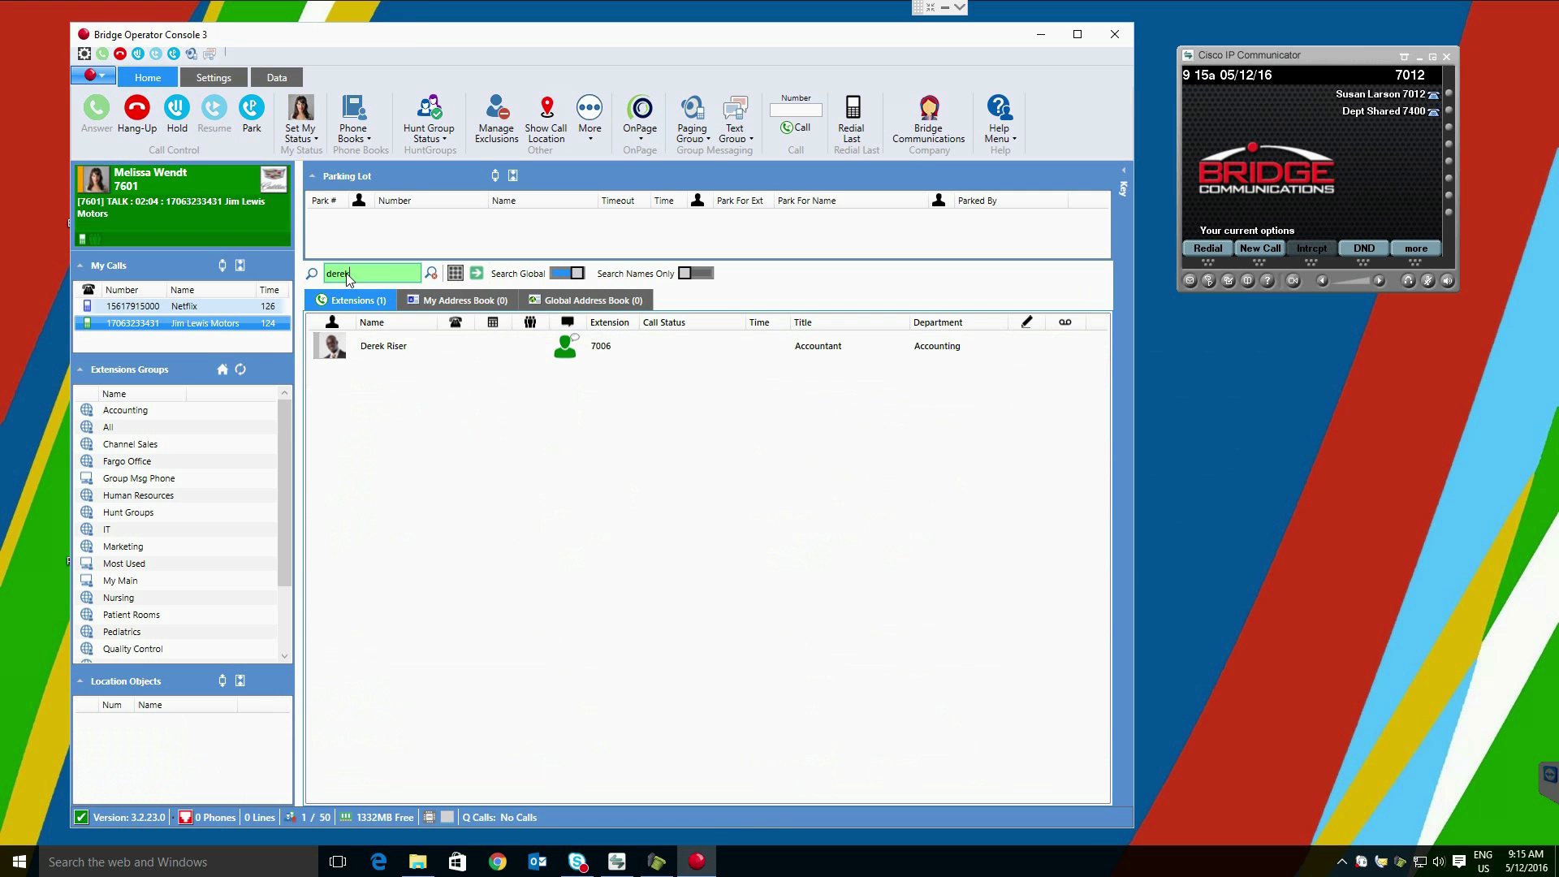
click(431, 274)
click(372, 279)
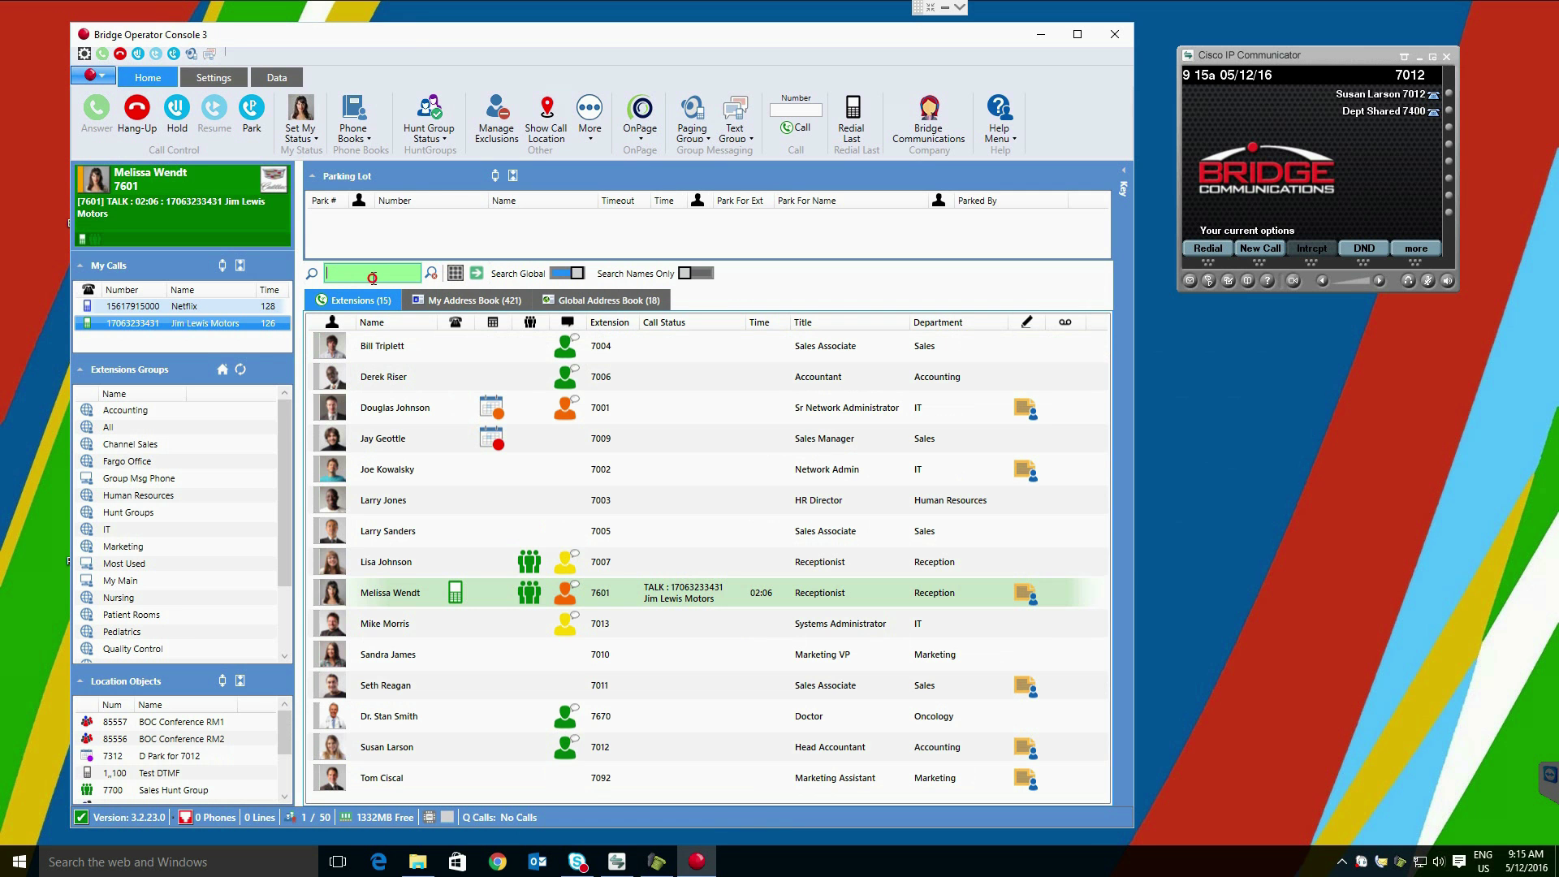
text(las)
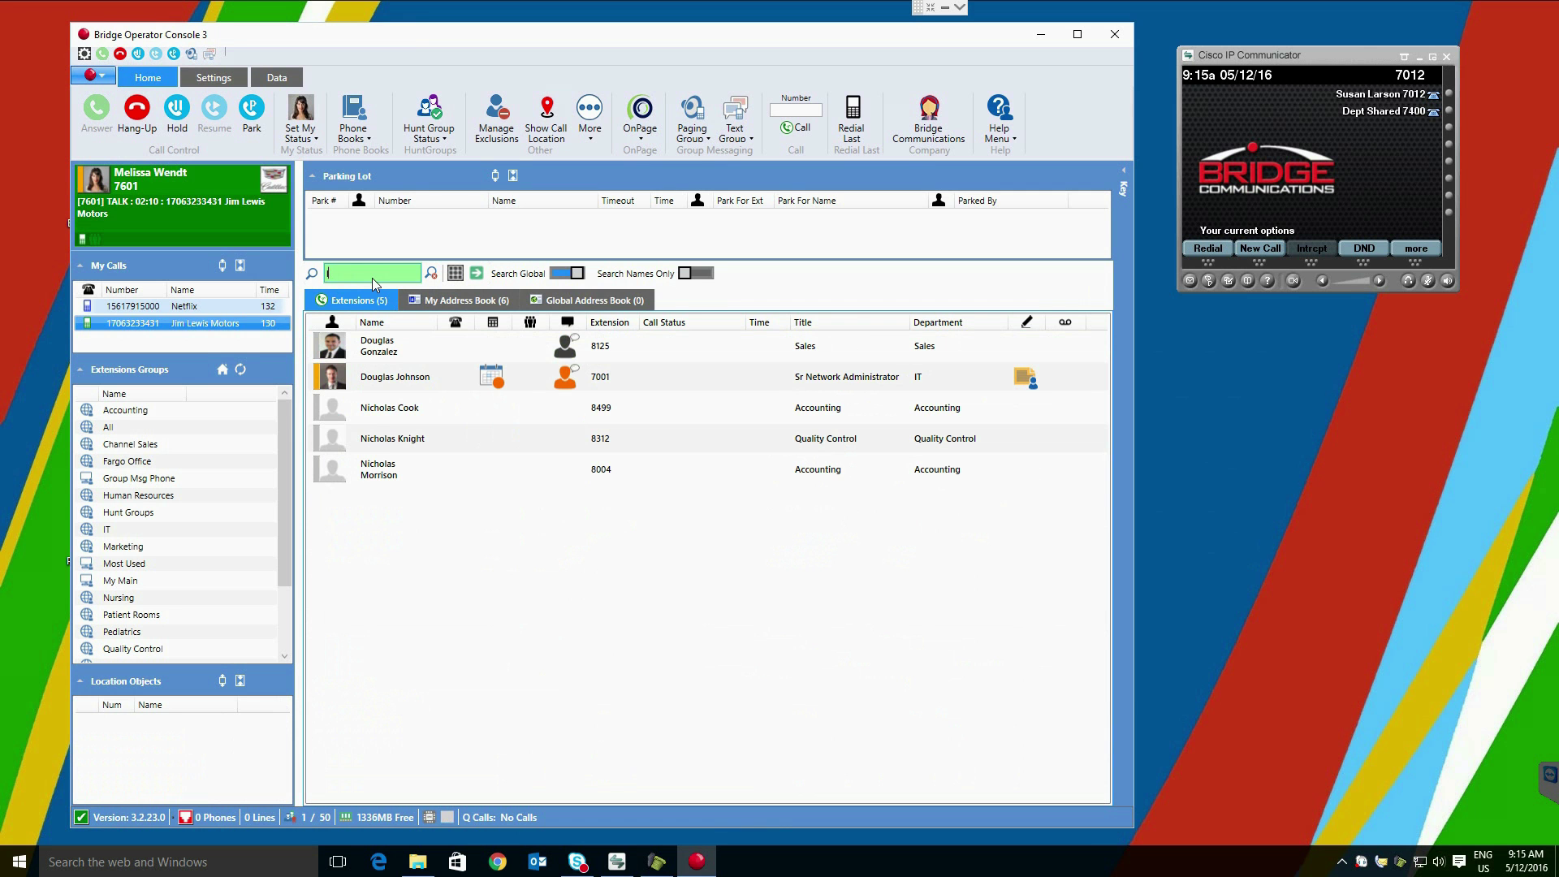
text(johns)
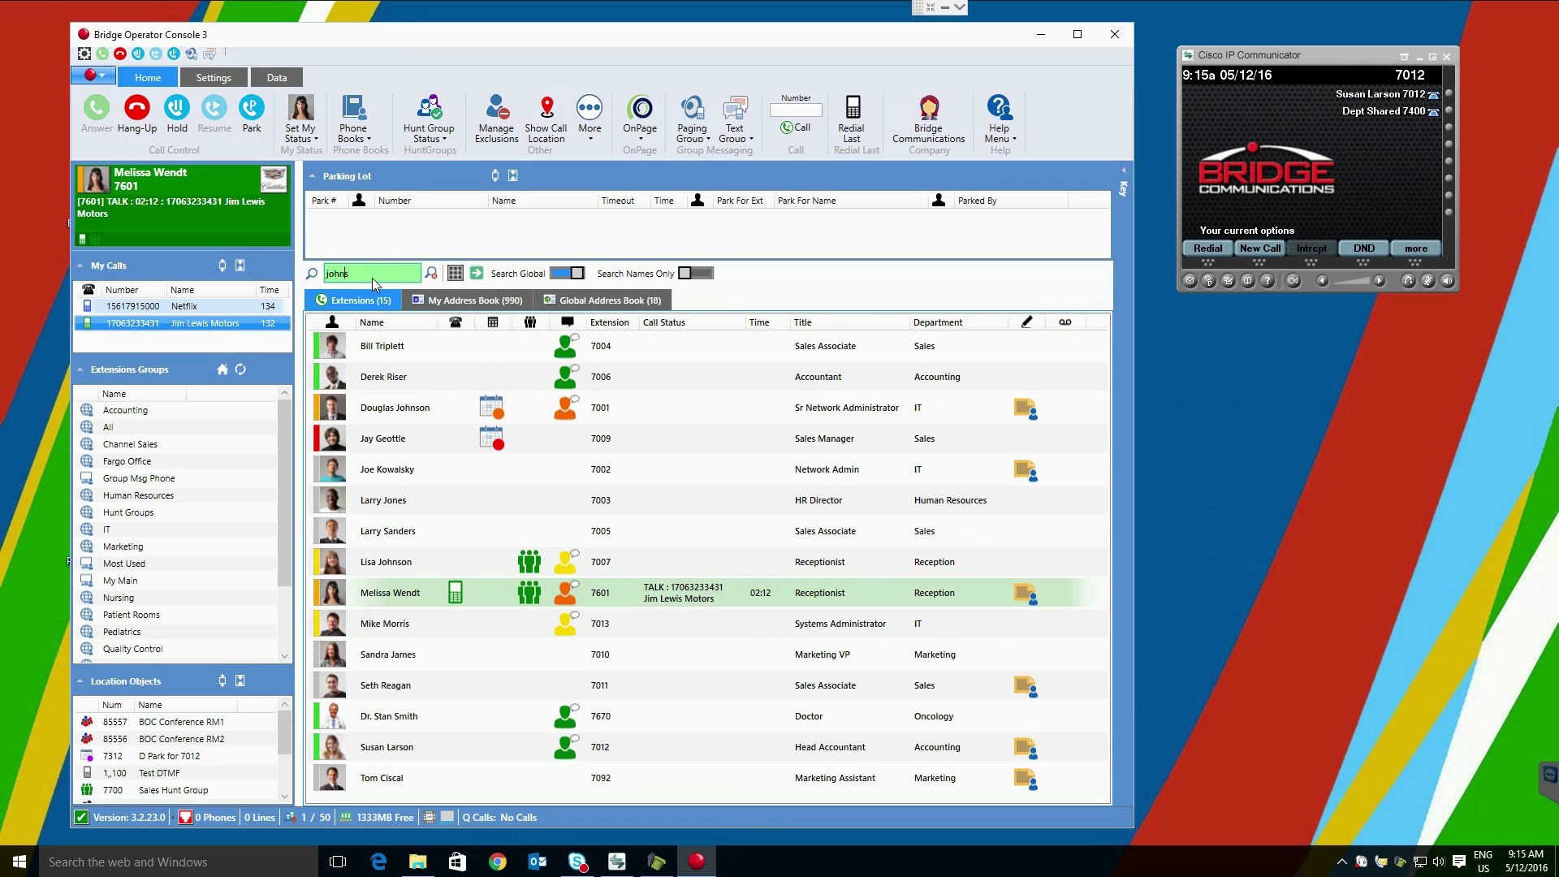
text(on)
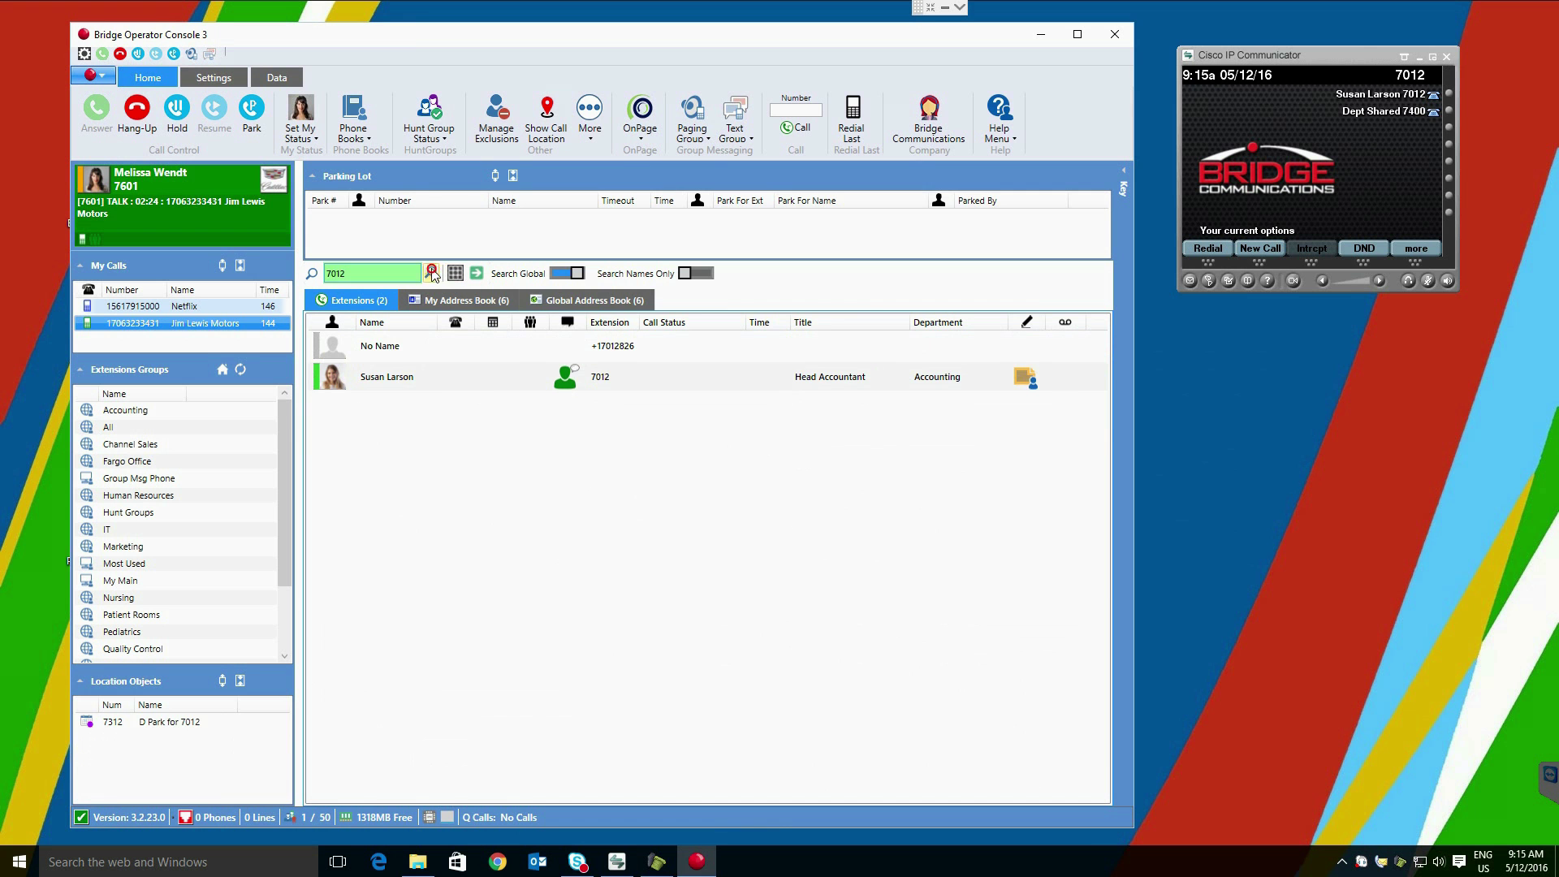
click(431, 273)
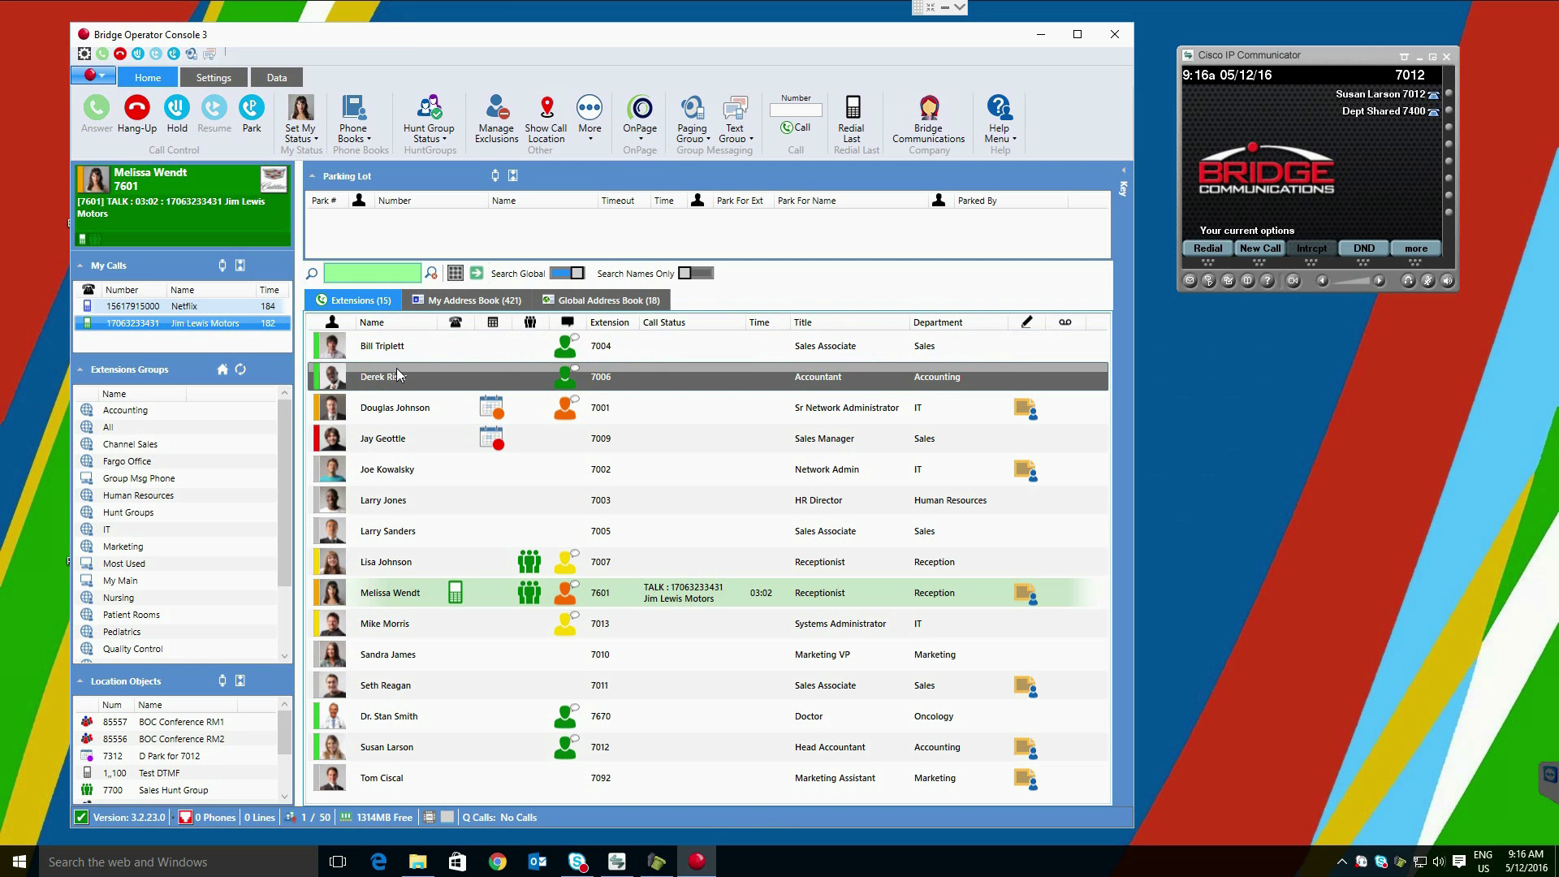
click(335, 352)
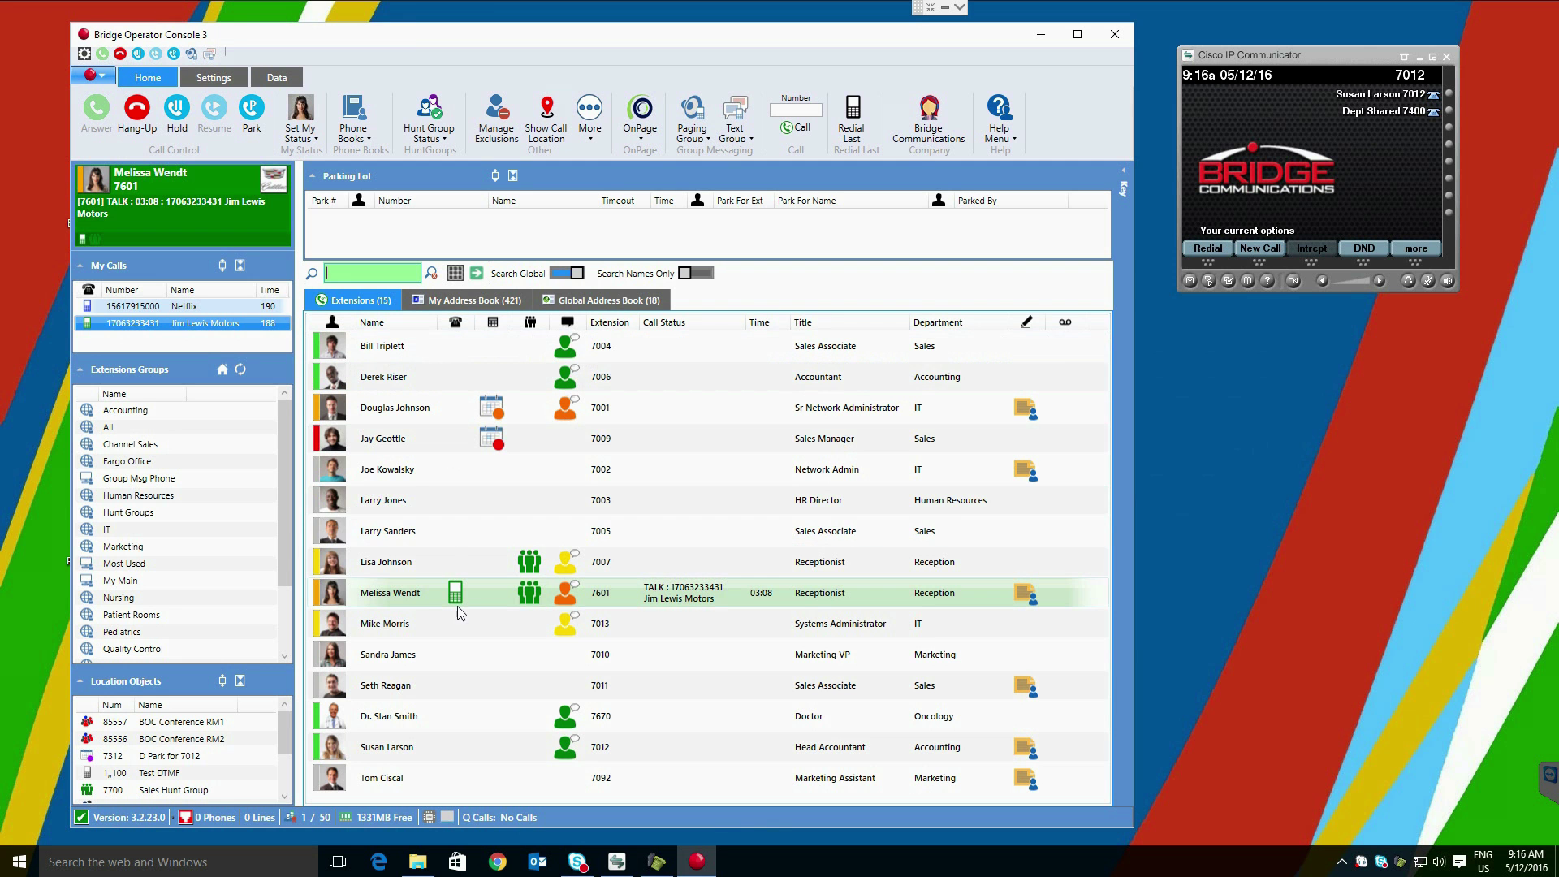
mouse_move(454, 592)
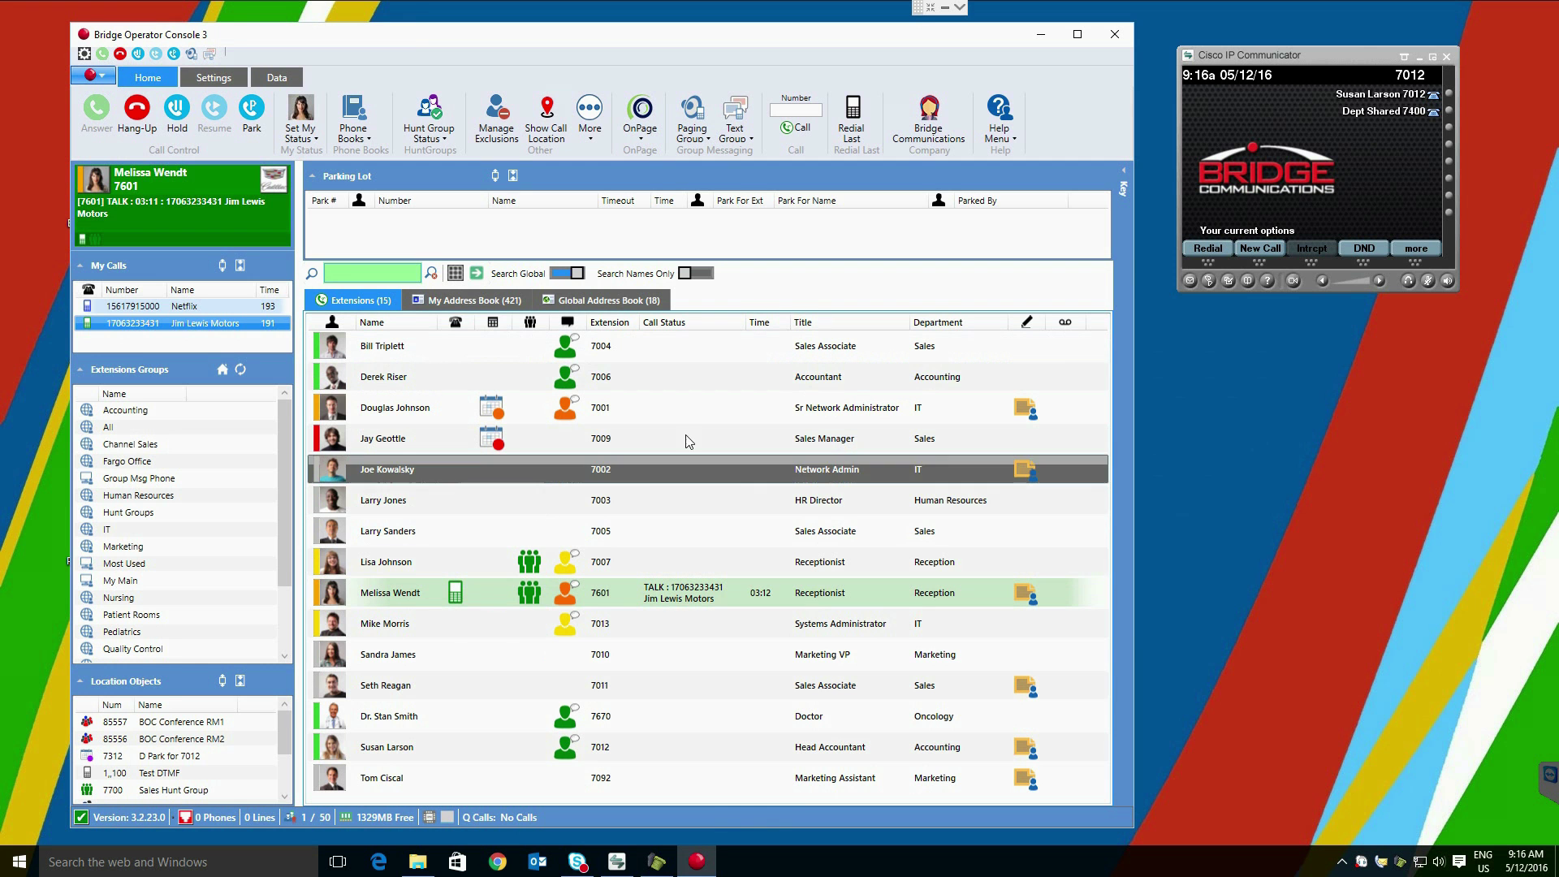
click(1363, 251)
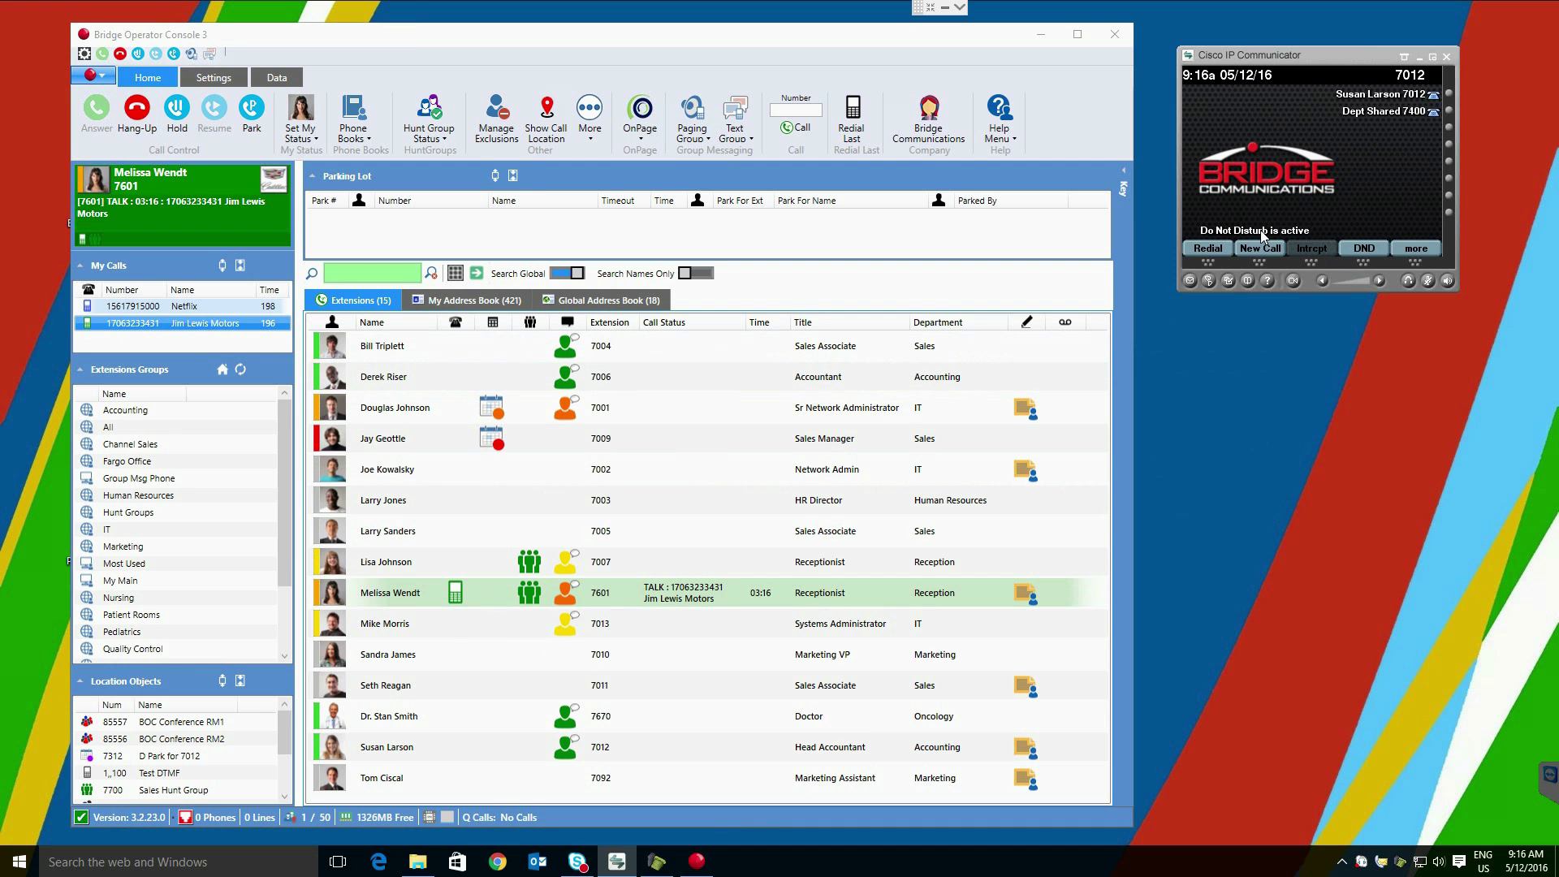
mouse_move(493, 755)
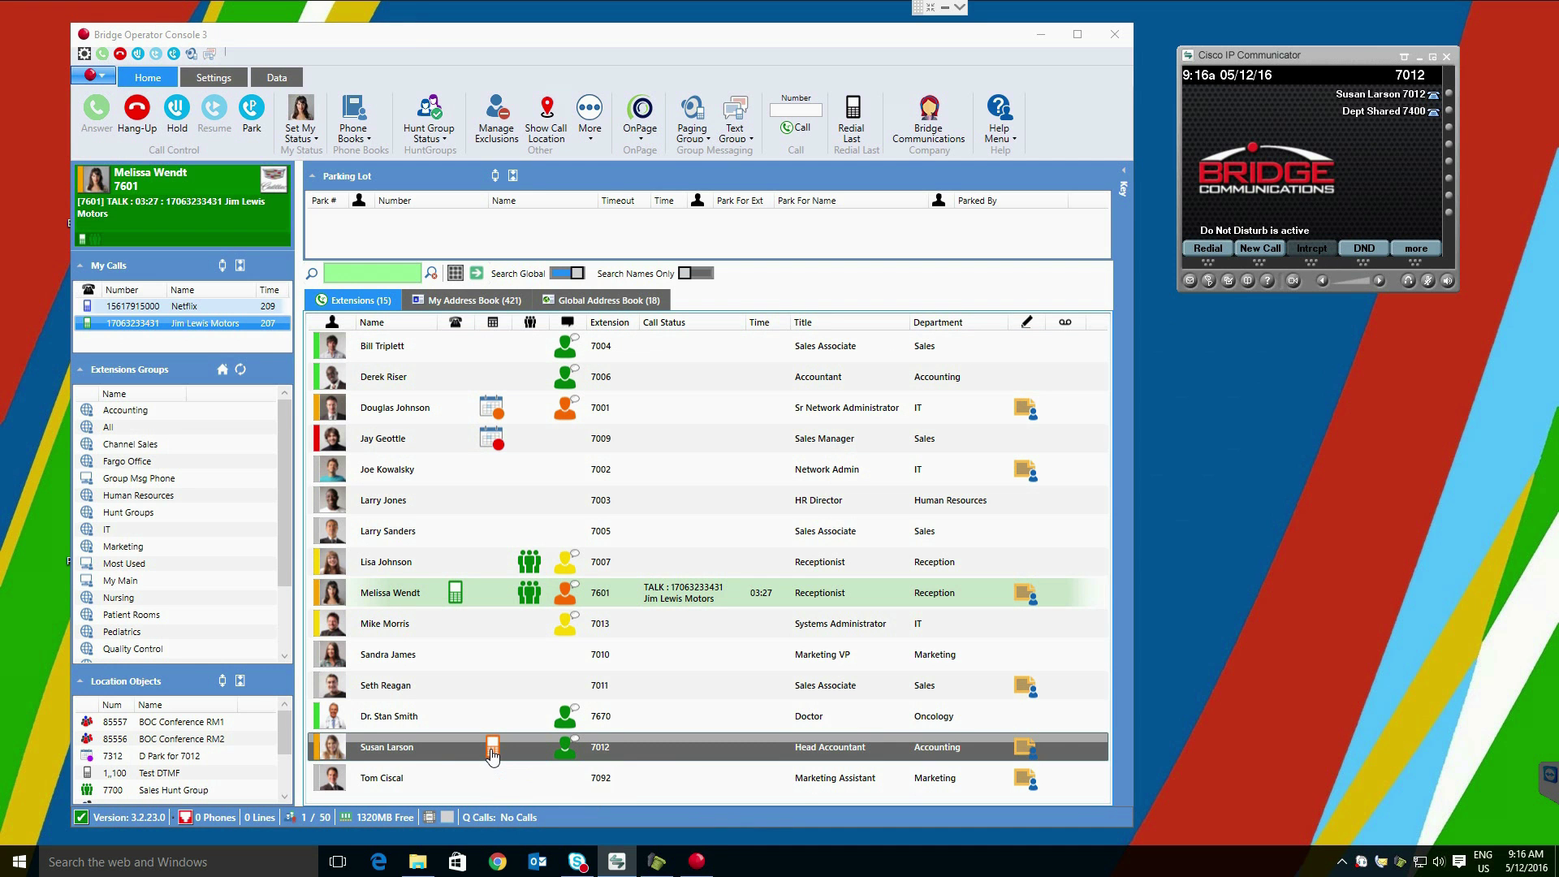
click(1364, 252)
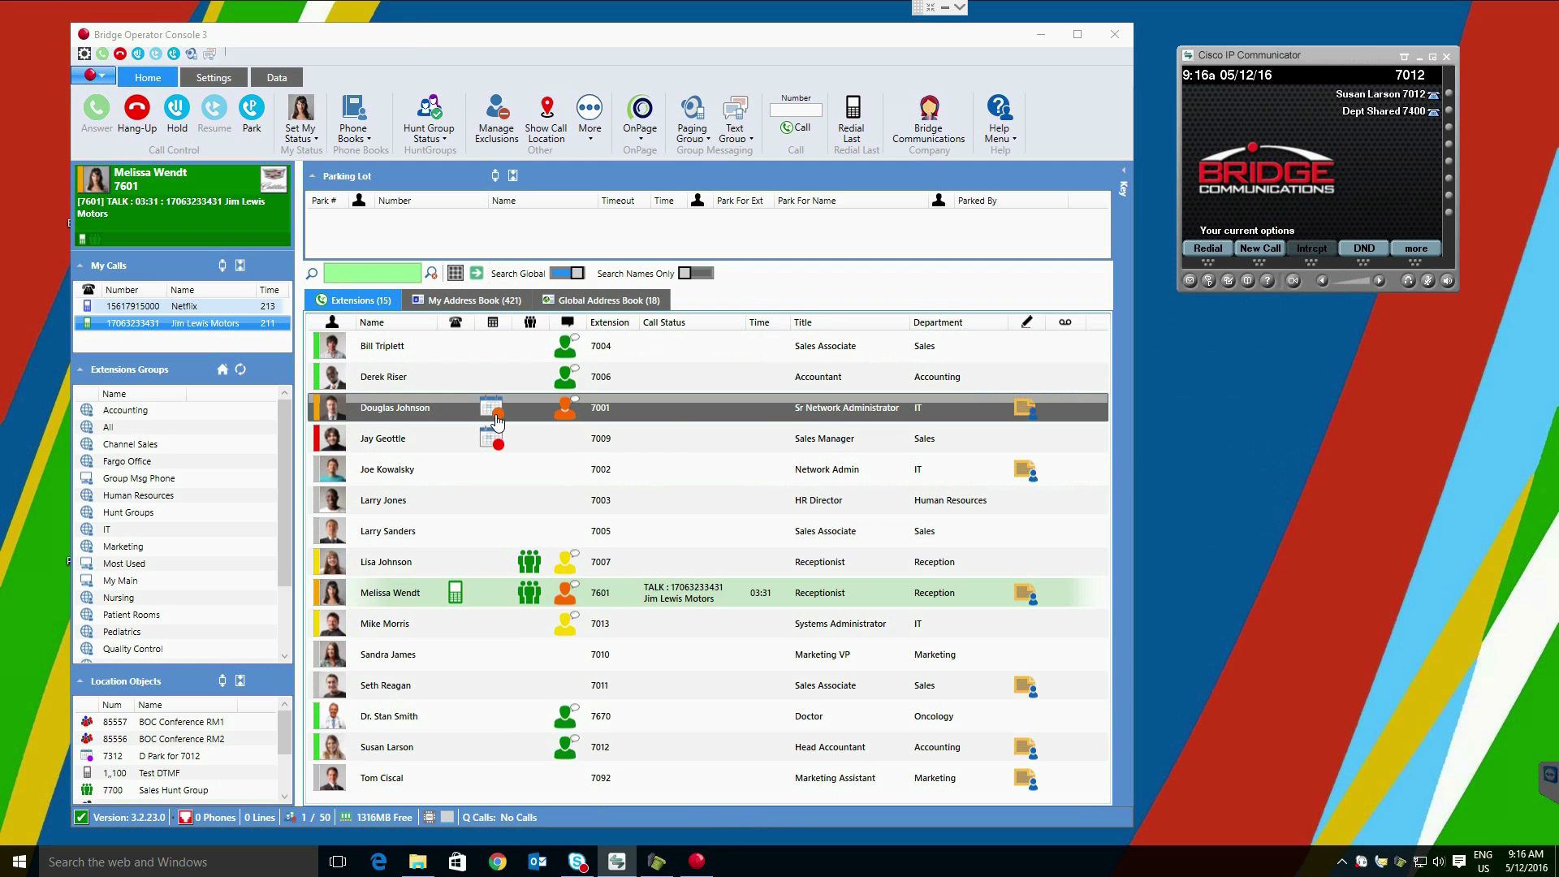
mouse_move(497, 418)
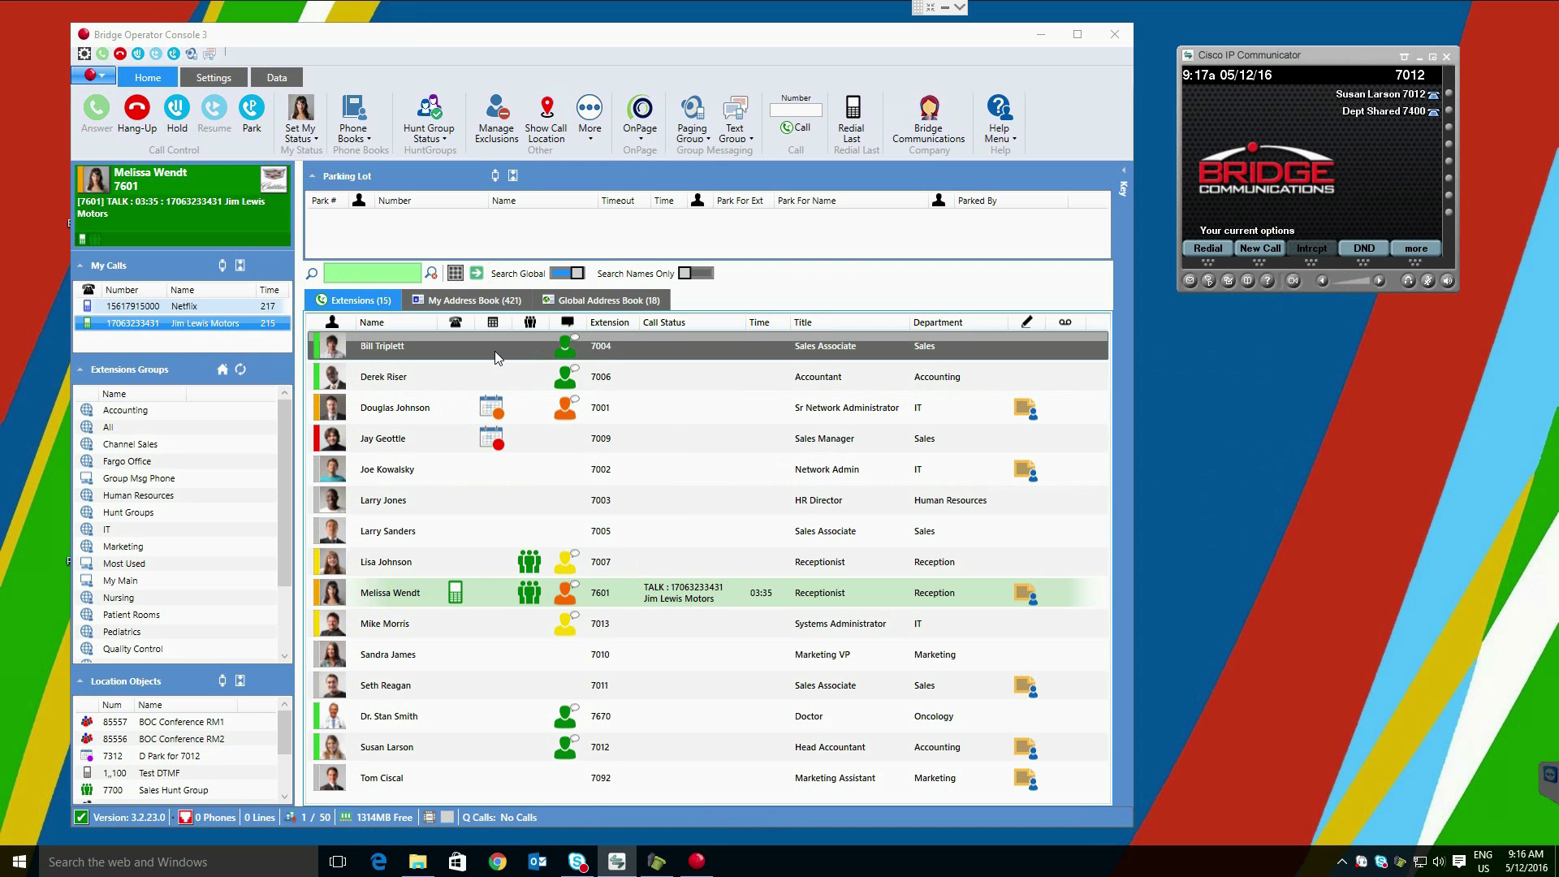
Step: Preview the Sr Network Administrator's Exchange calendar, then select their extension 7001
click(491, 408)
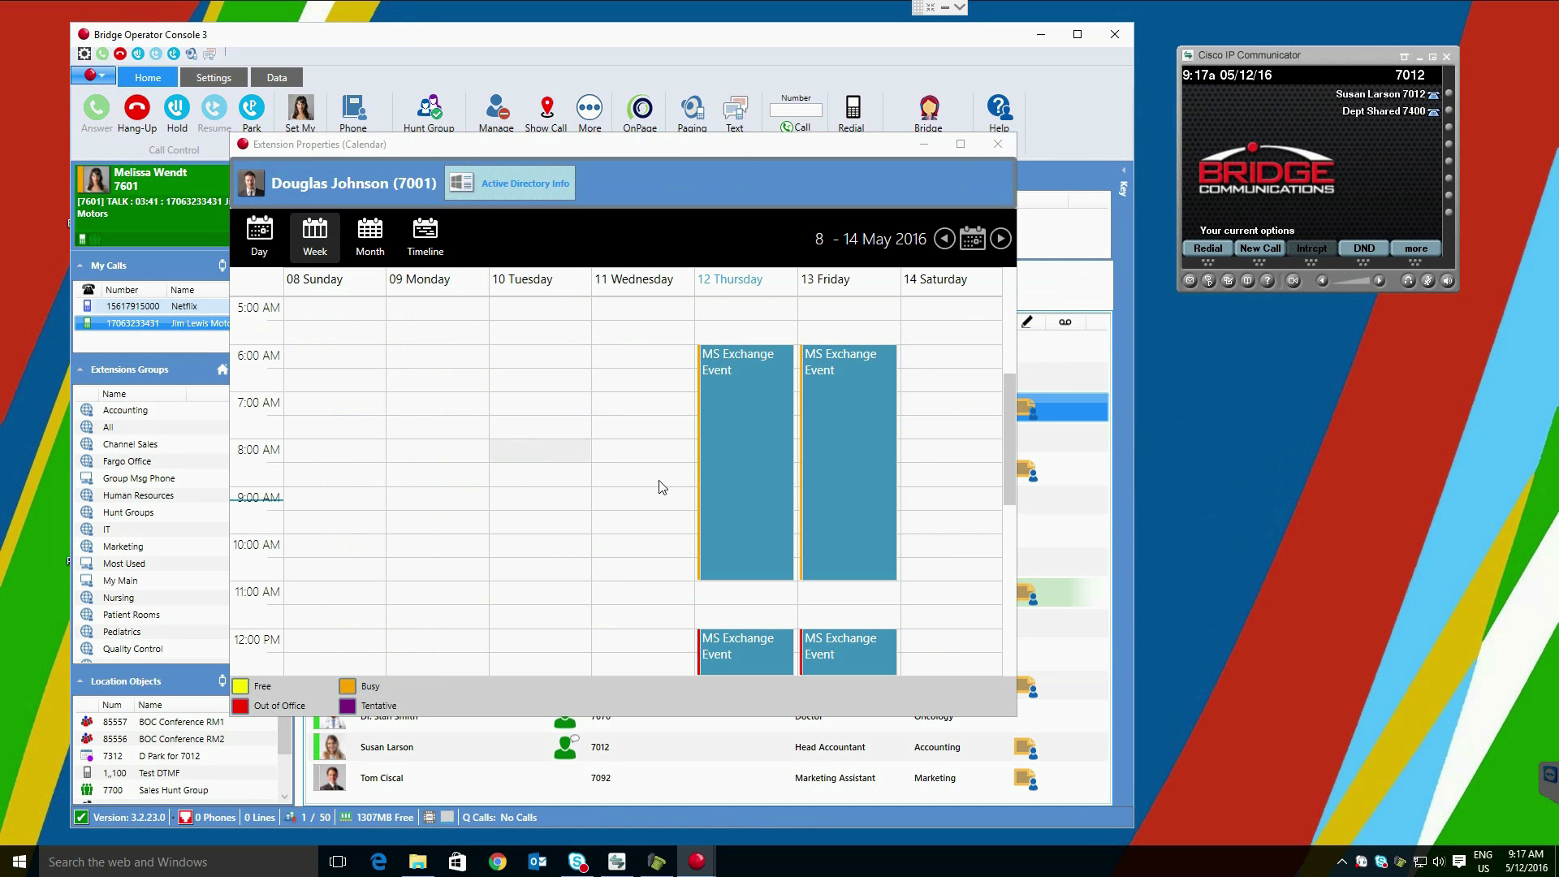
key(Escape)
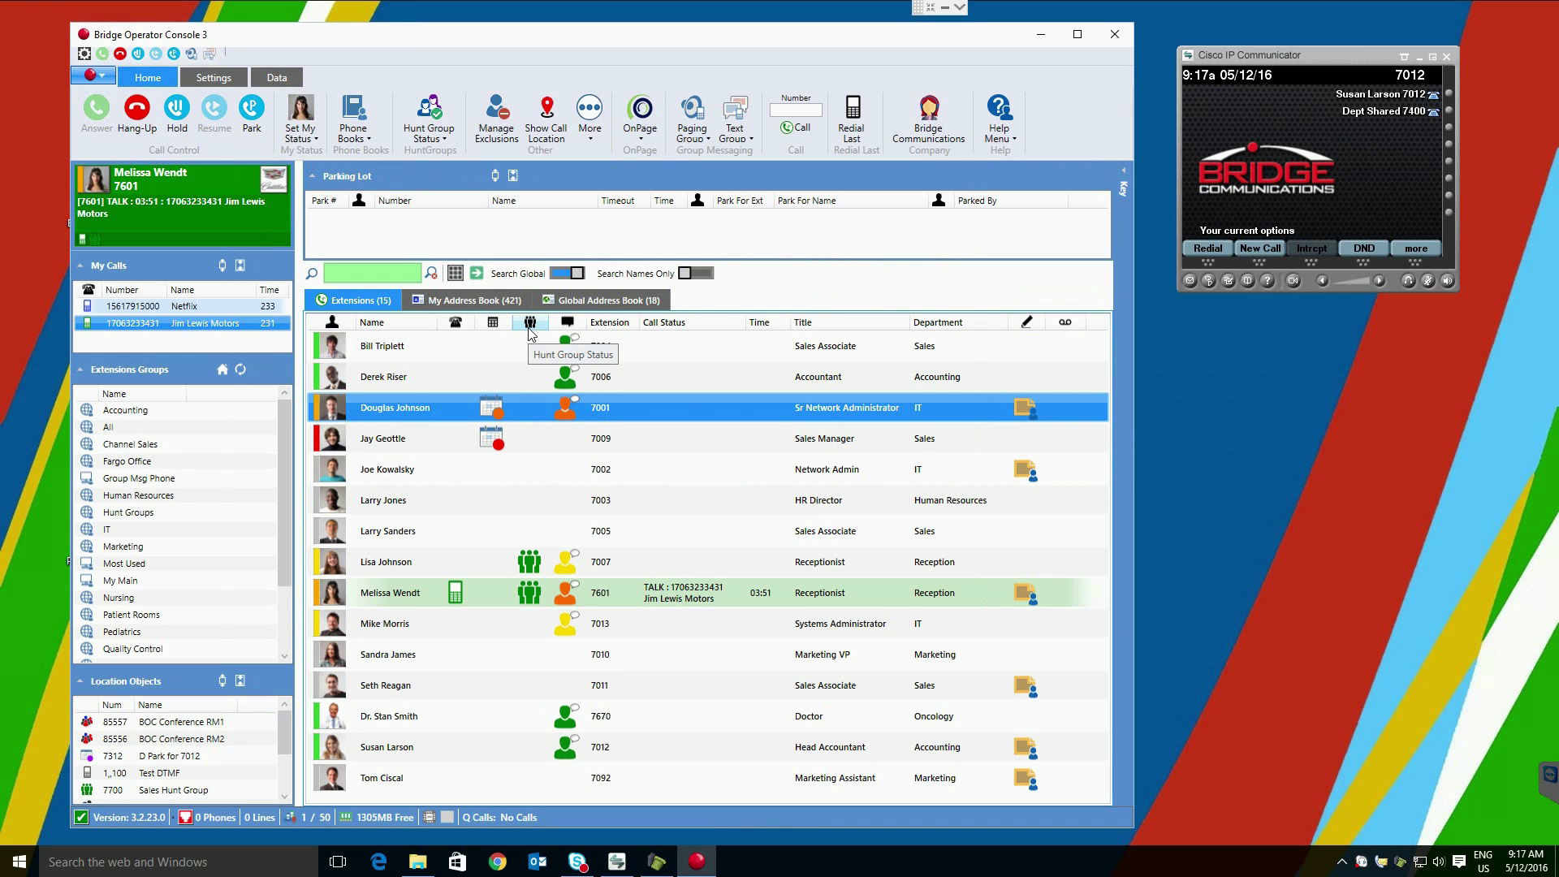
mouse_move(540, 568)
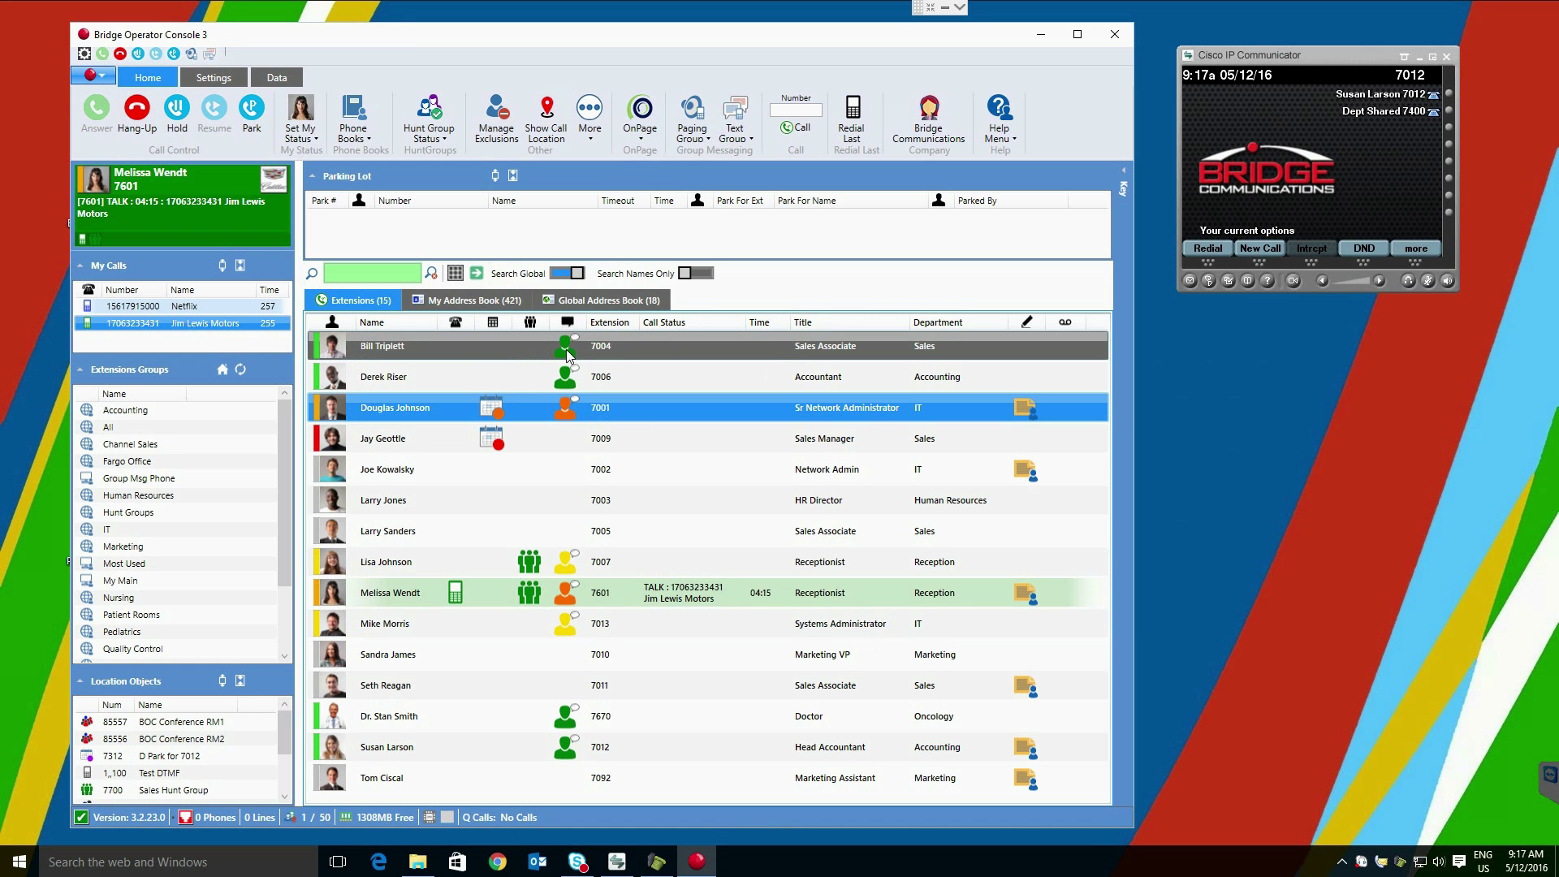
click(563, 414)
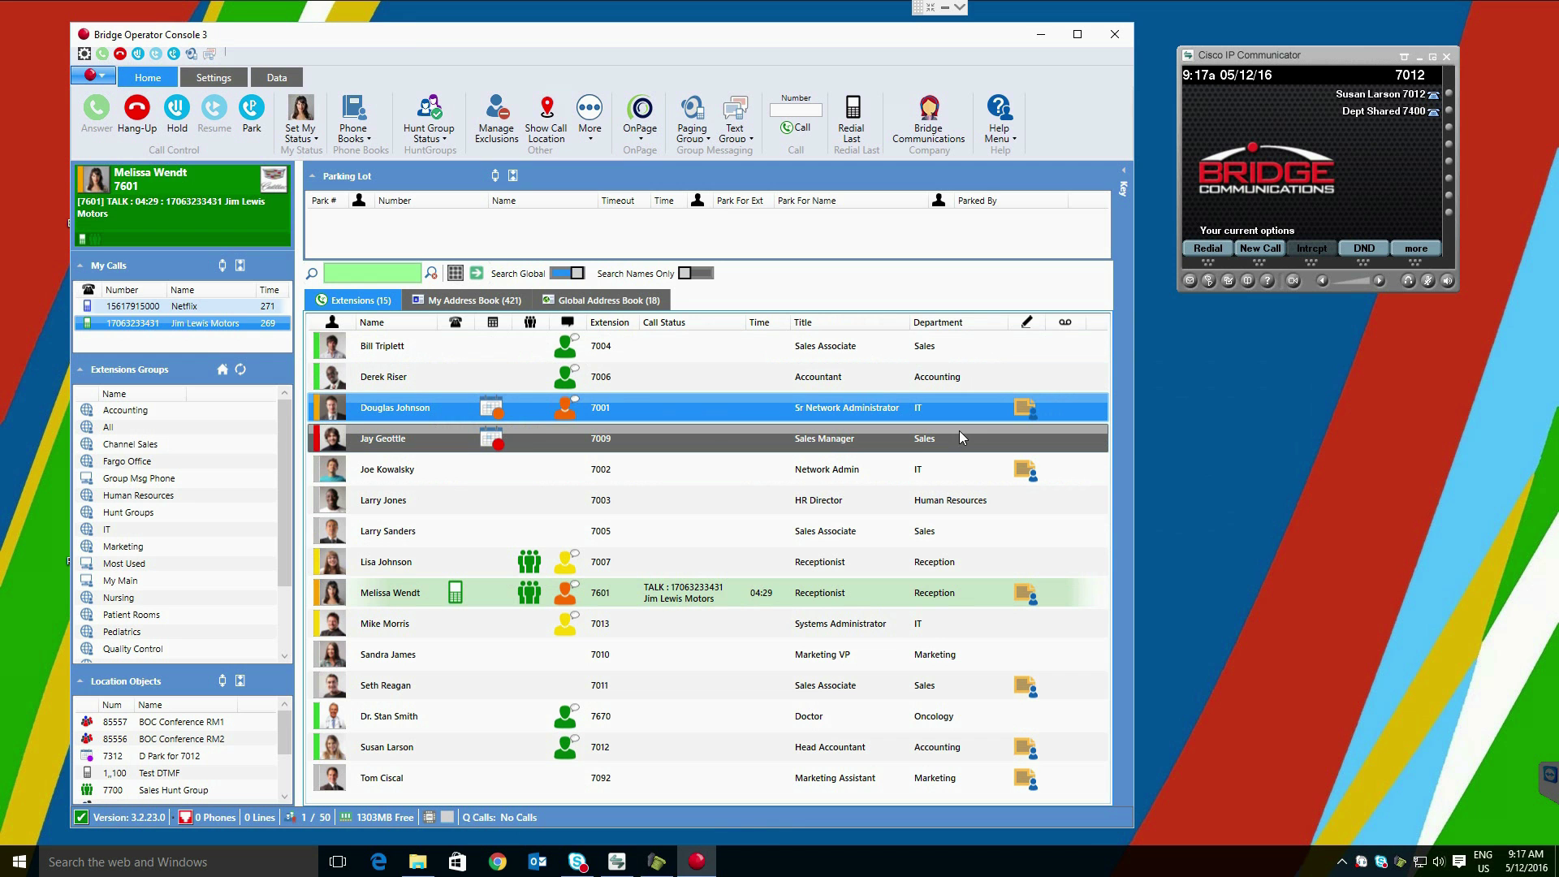
Step: Open the extension's notes in Edit Extension Notes and close them unchanged
mouse_move(1026, 414)
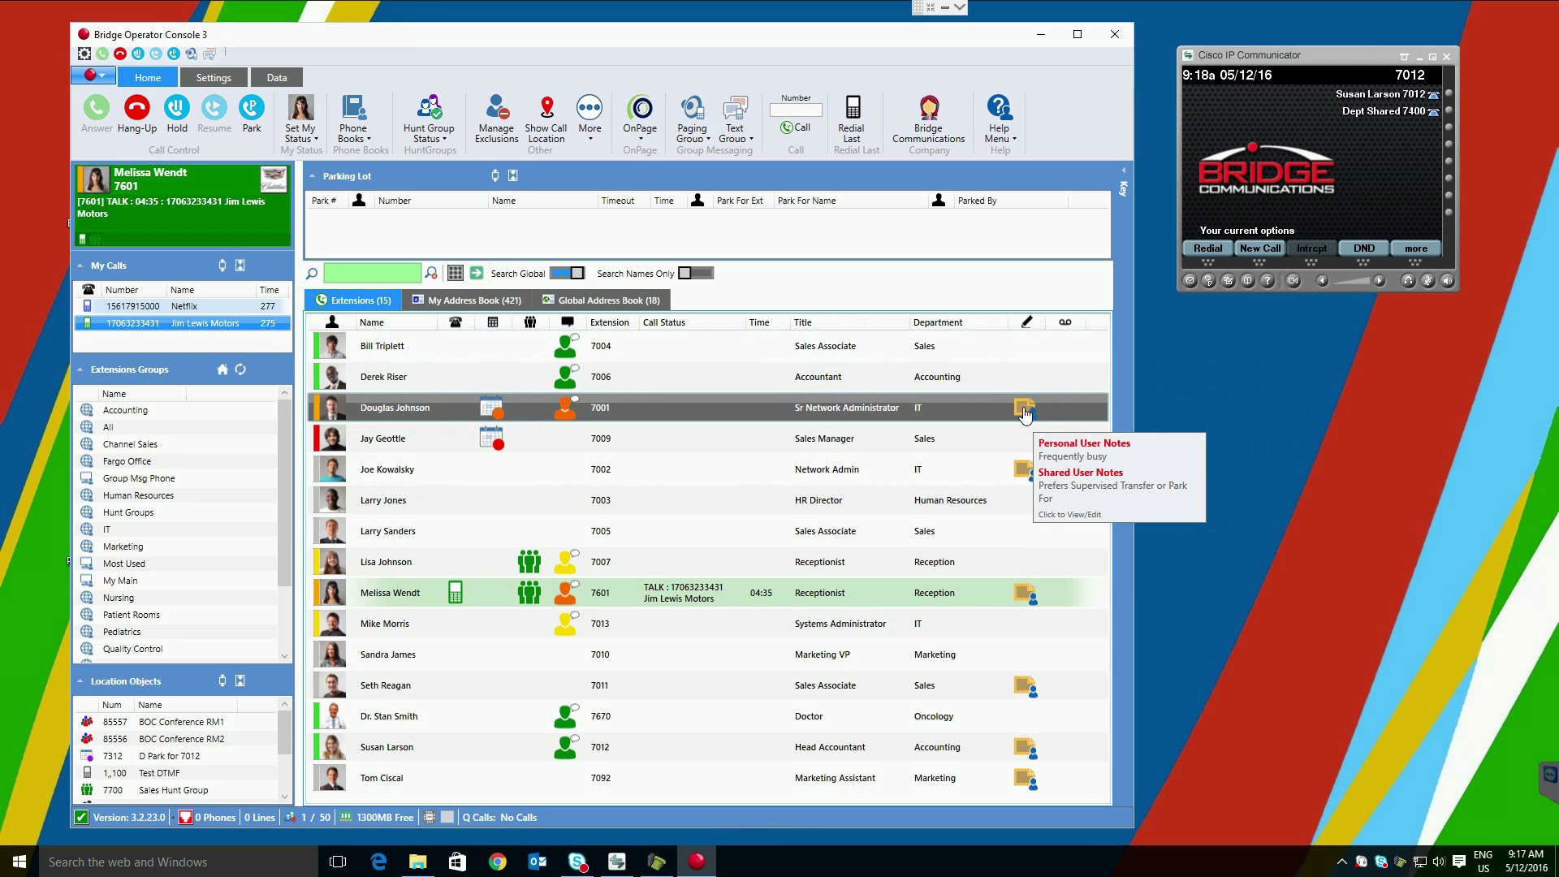
click(1025, 410)
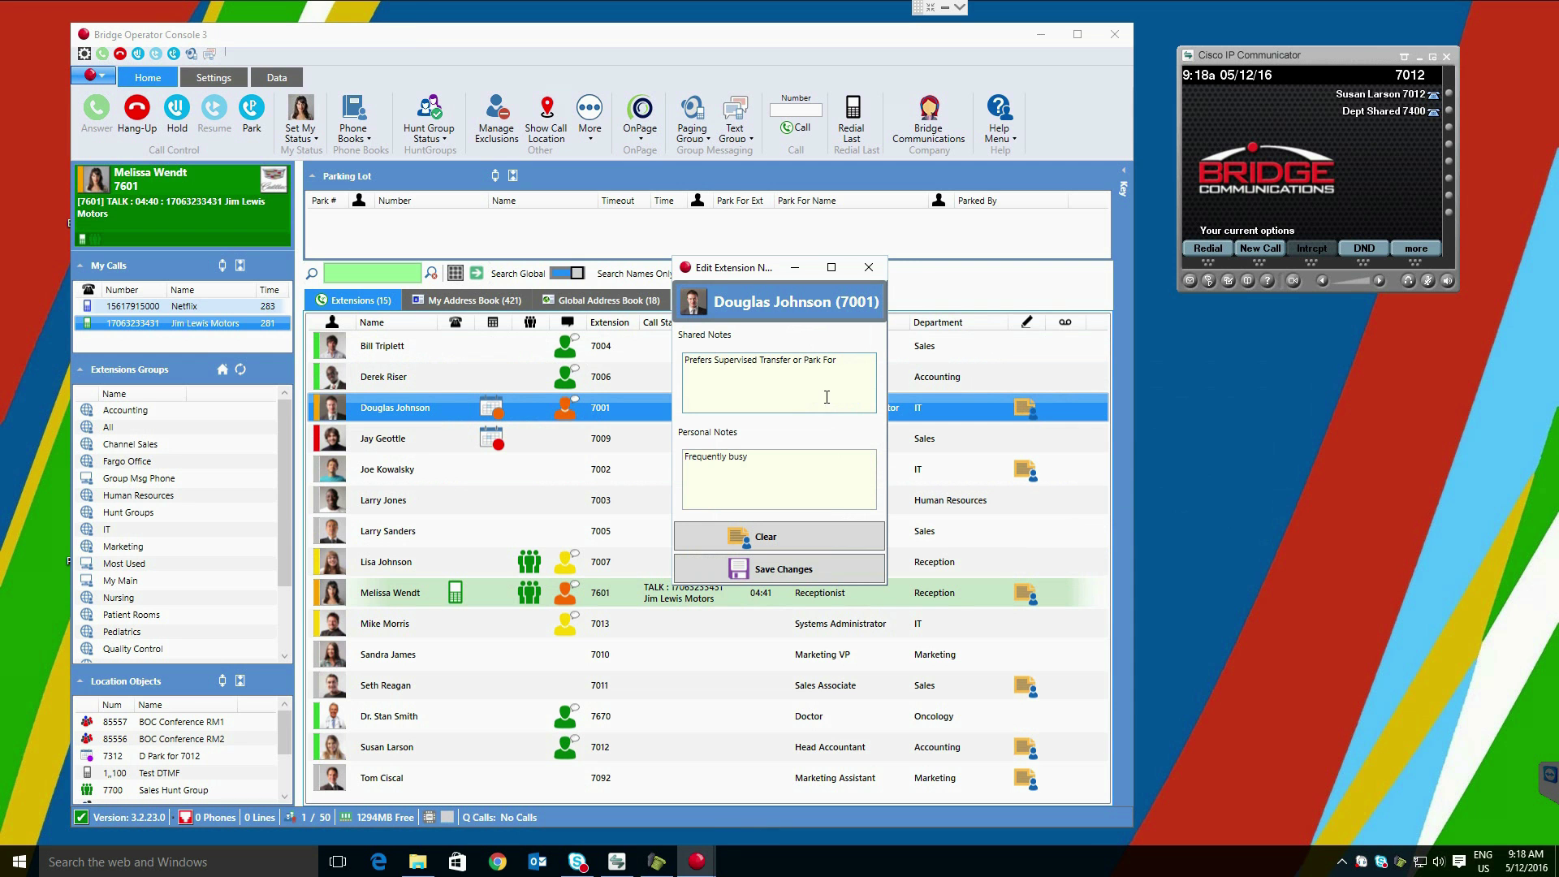
click(1120, 396)
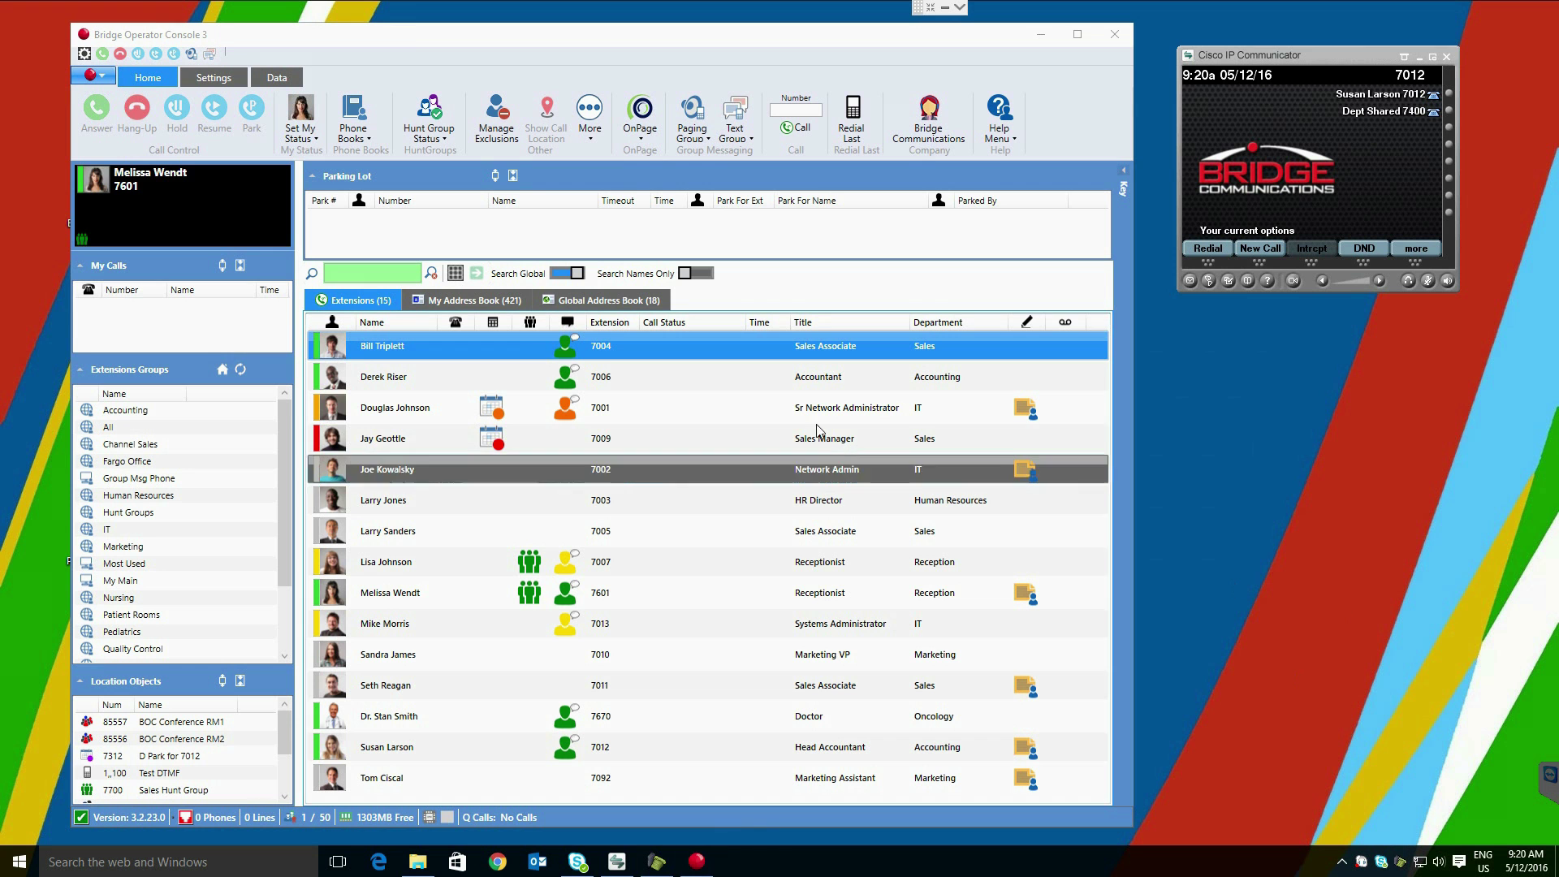
Step: Answer the TC Credit Union call, drag-transfer it to extension 7012, then answer and end it on the IP phone
click(85, 120)
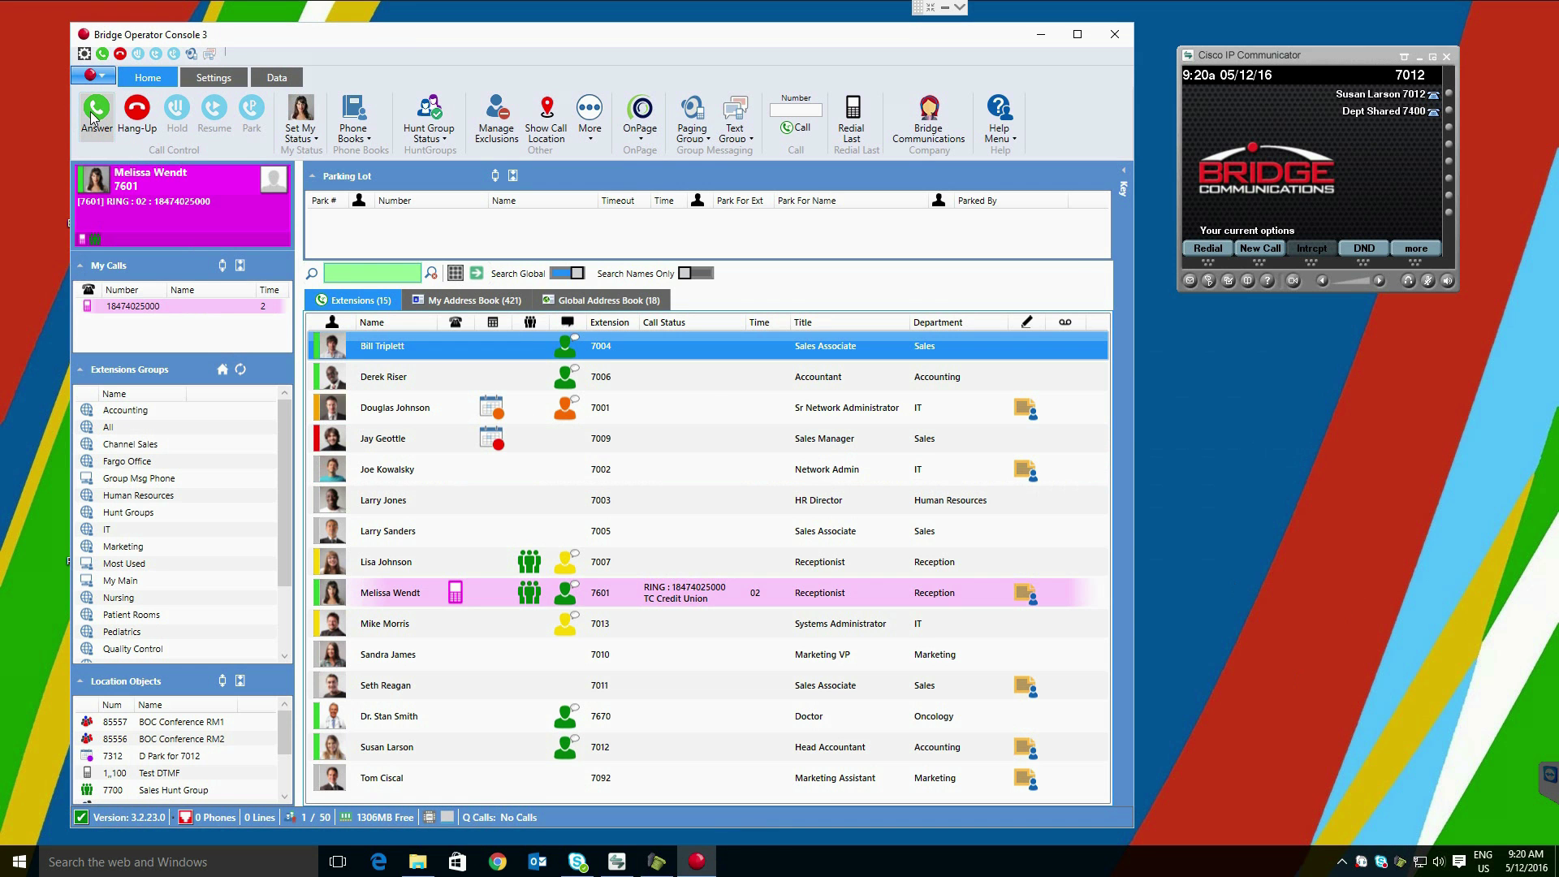
drag(236, 208, 475, 739)
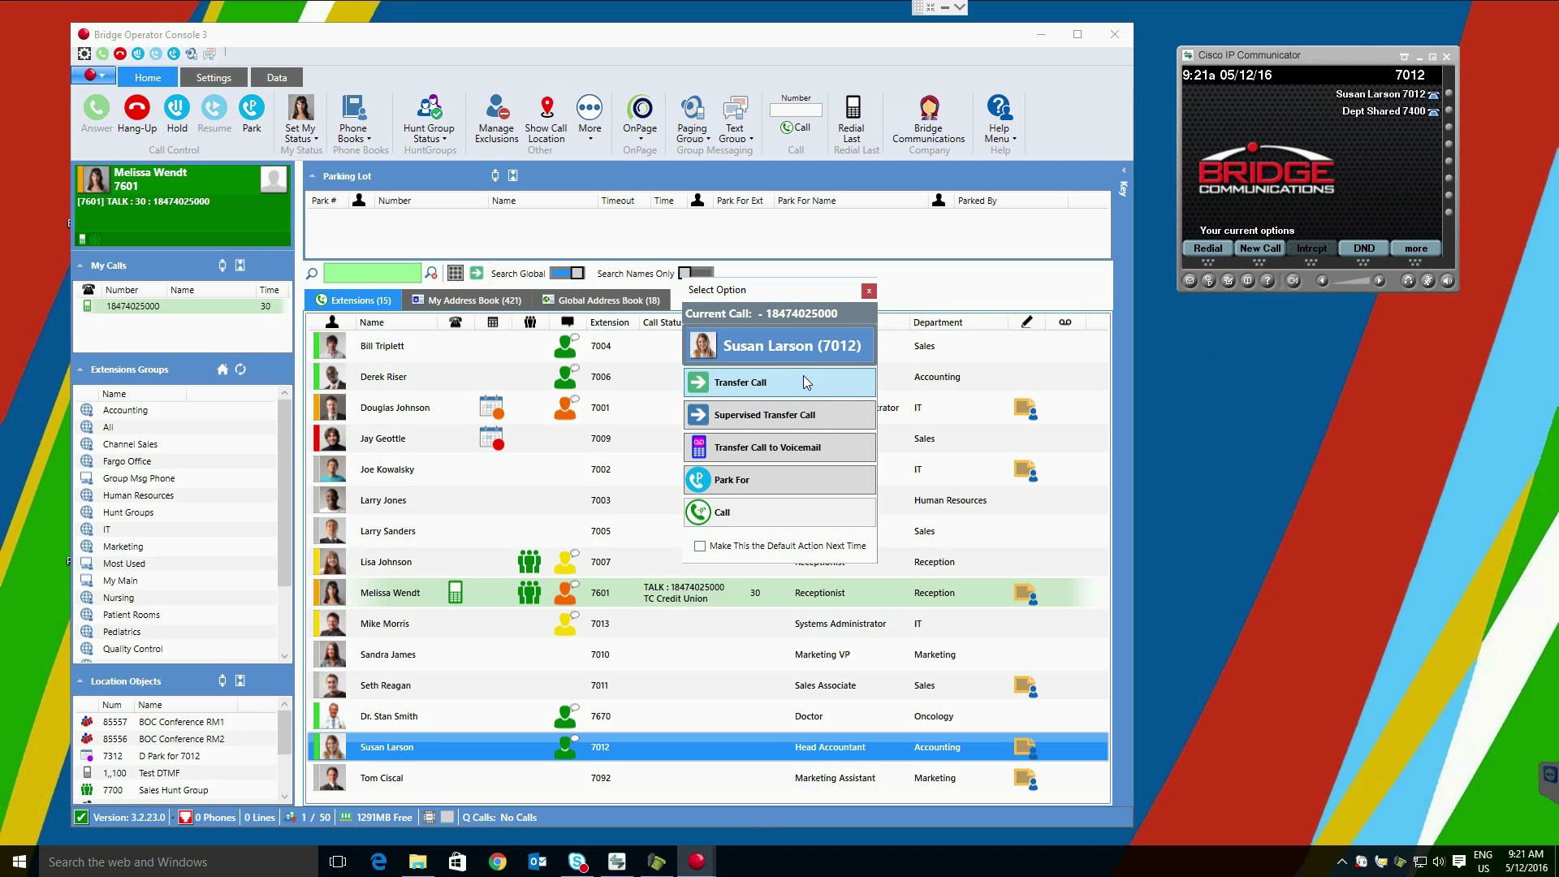
click(803, 379)
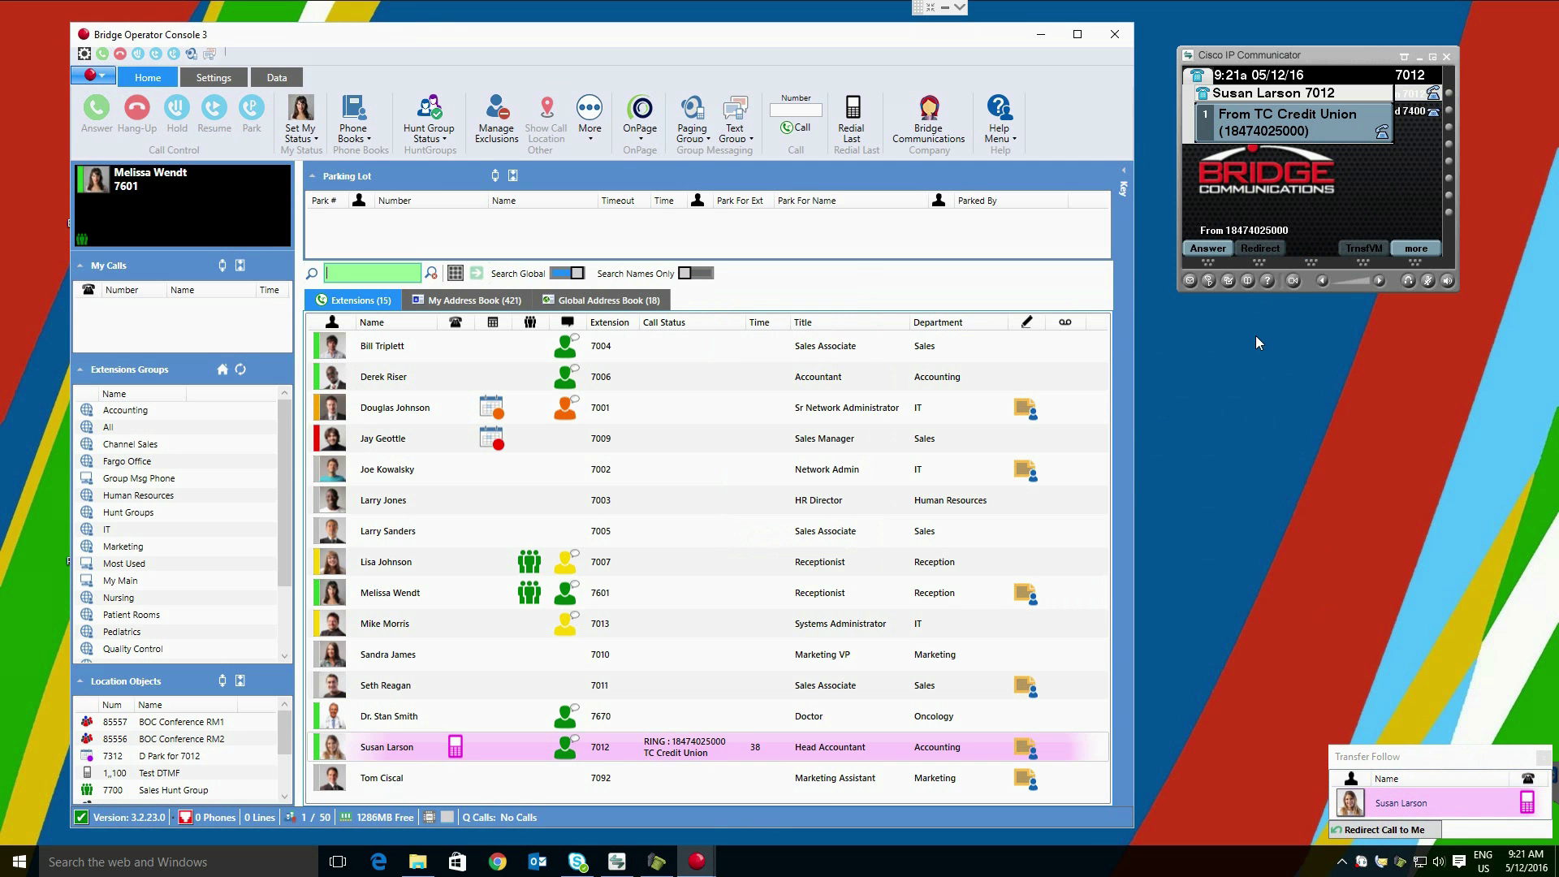
click(1208, 248)
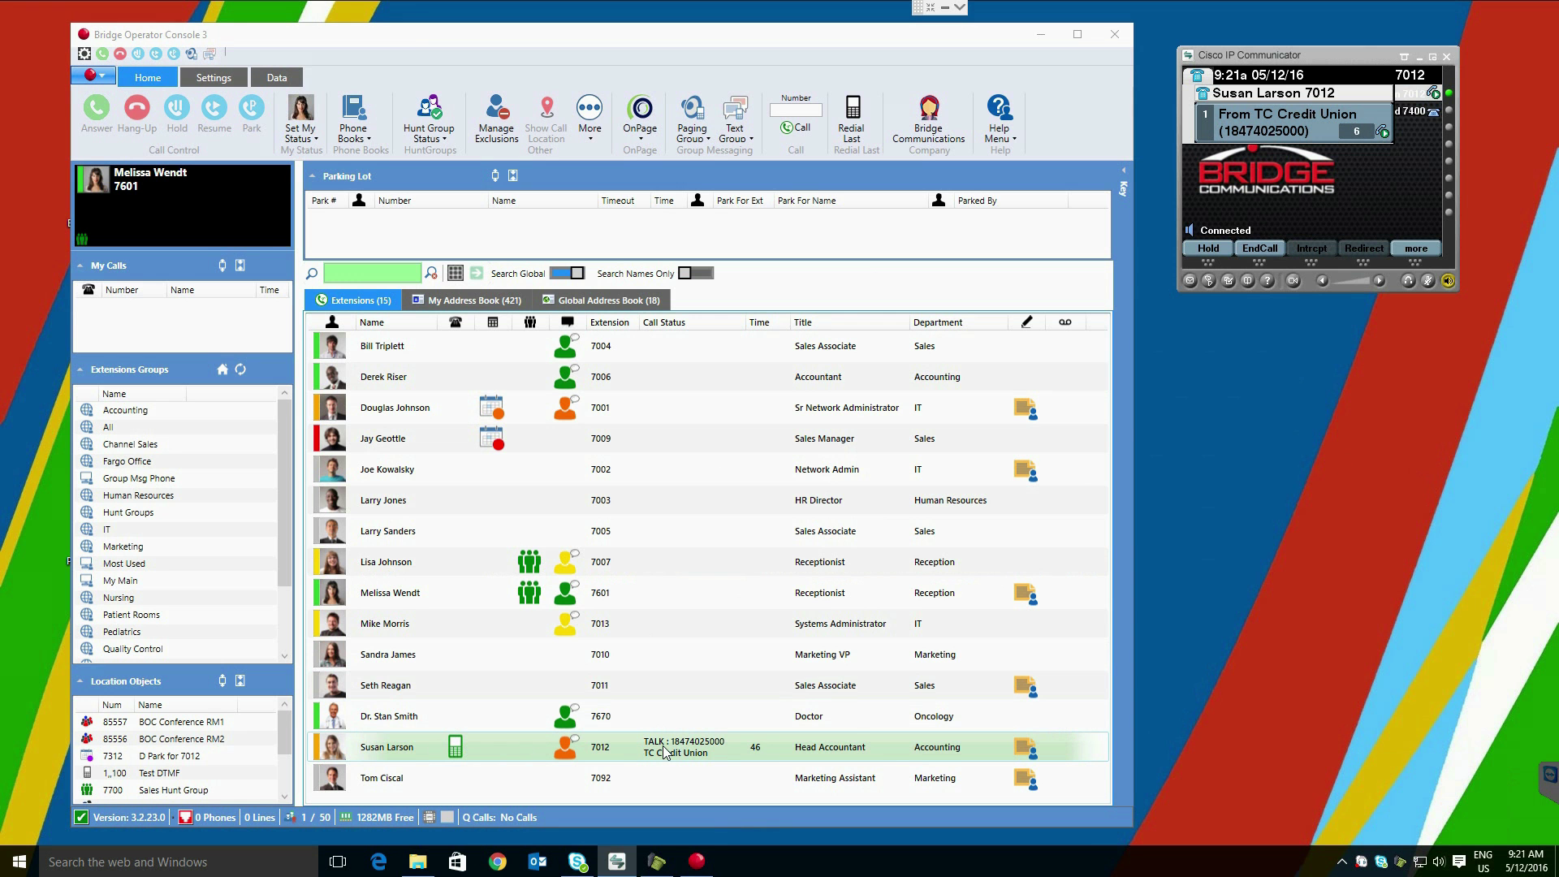
click(1259, 249)
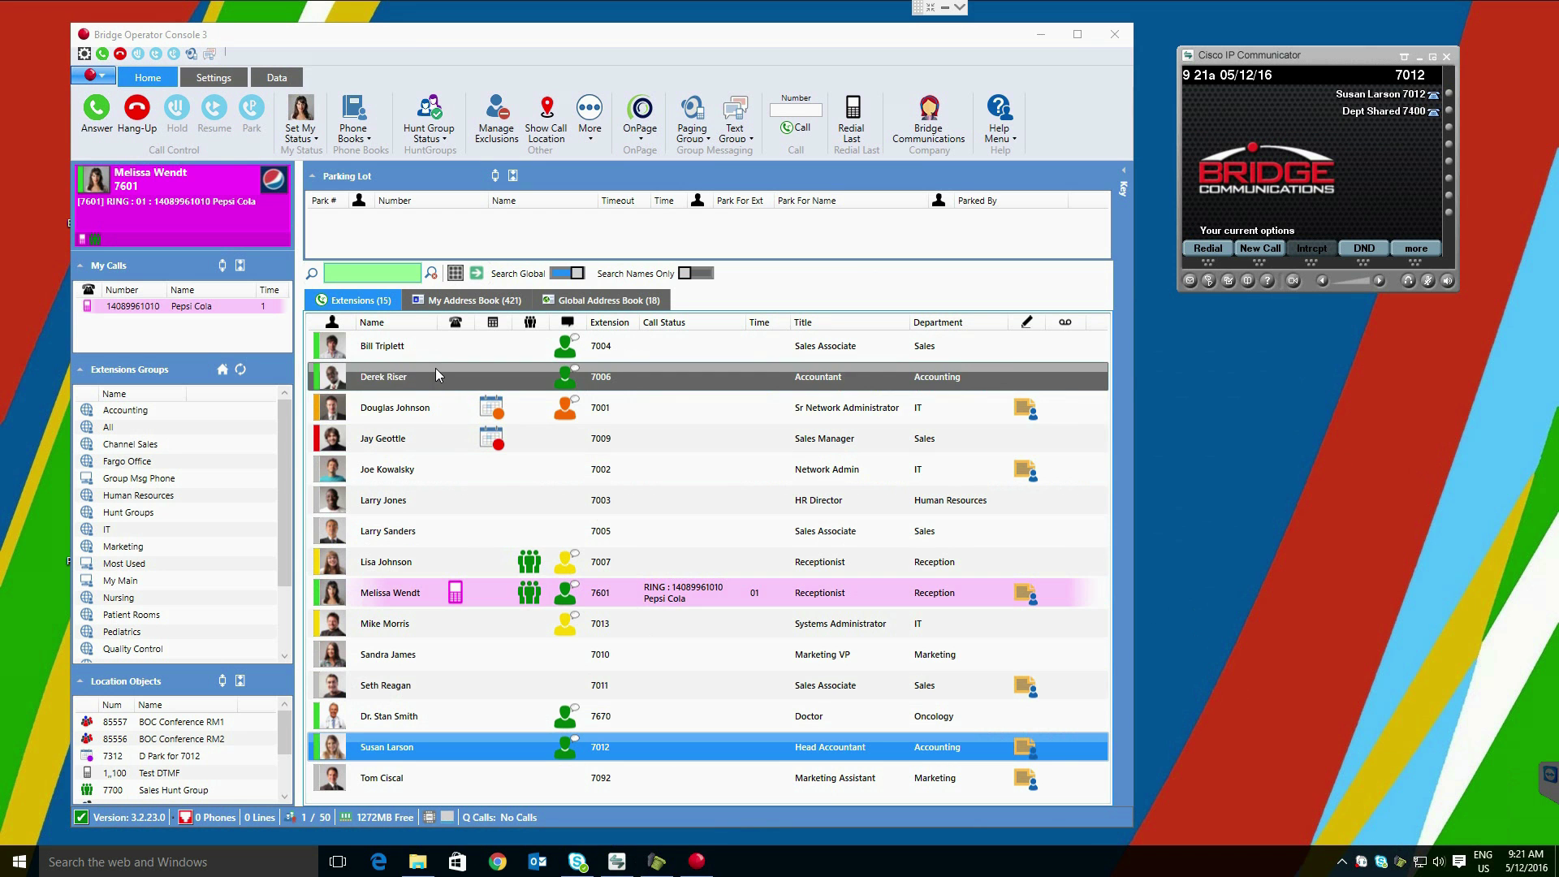
Step: Answer the Pepsi Cola call and choose Supervised Transfer Call to the Head Accountant's extension 7012
double_click(194, 309)
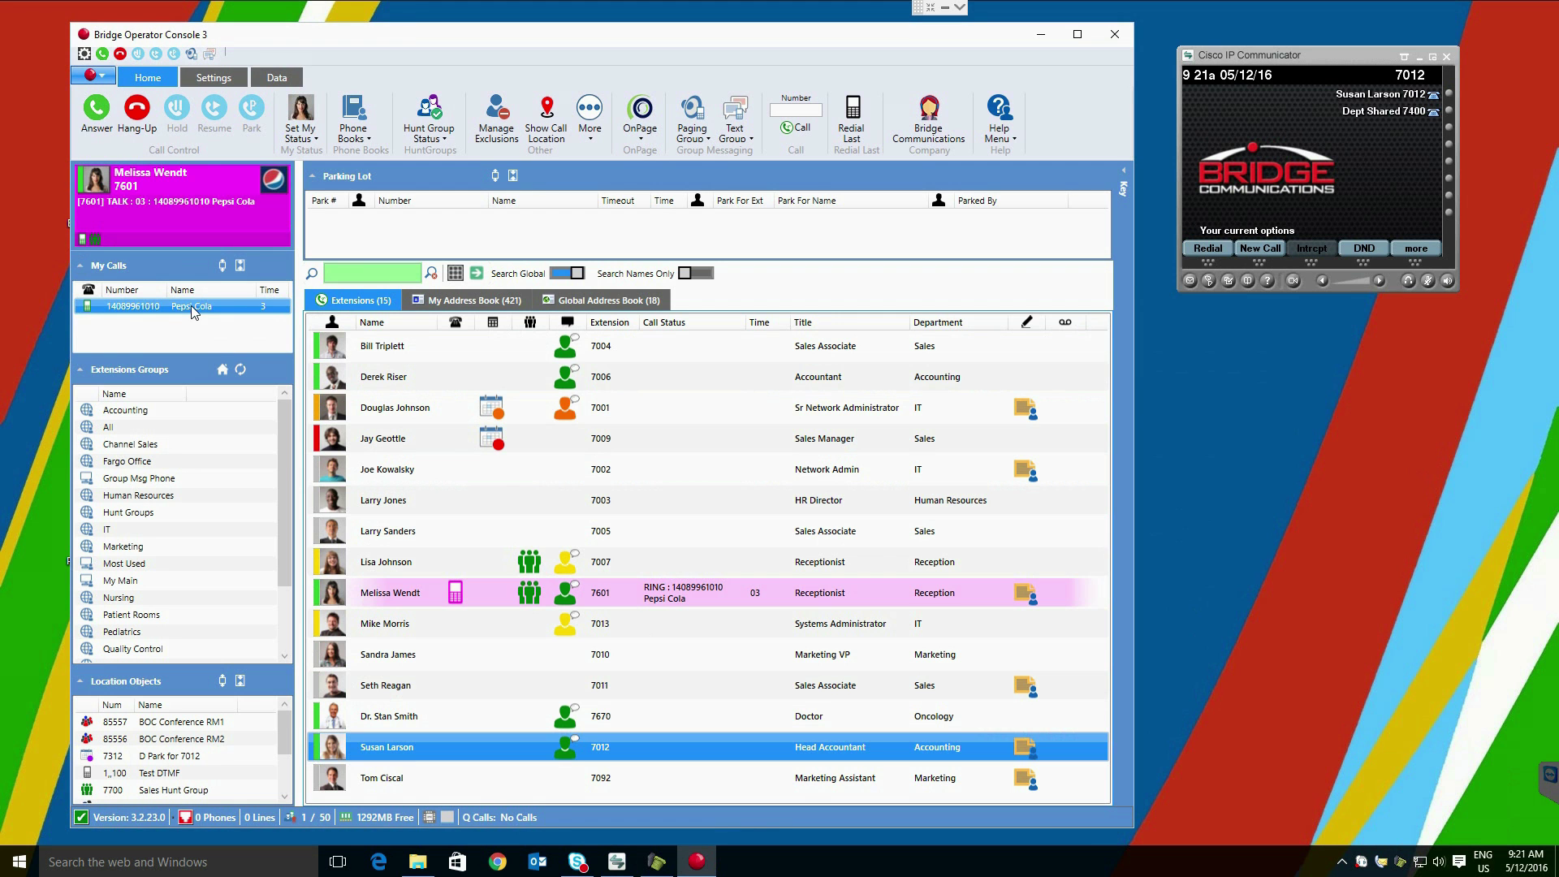
double_click(508, 742)
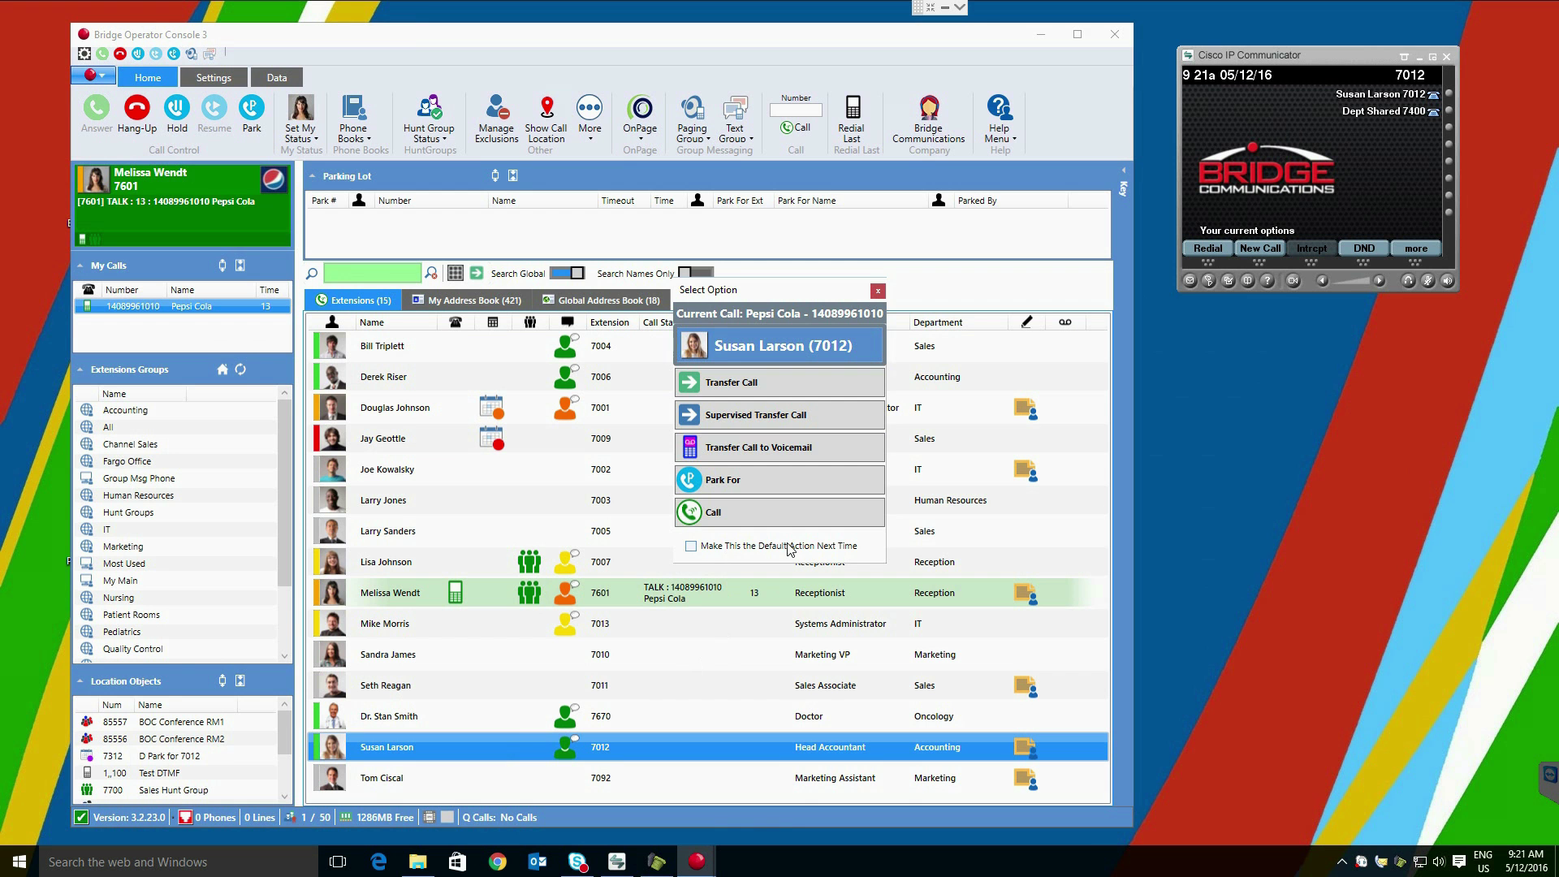
click(794, 414)
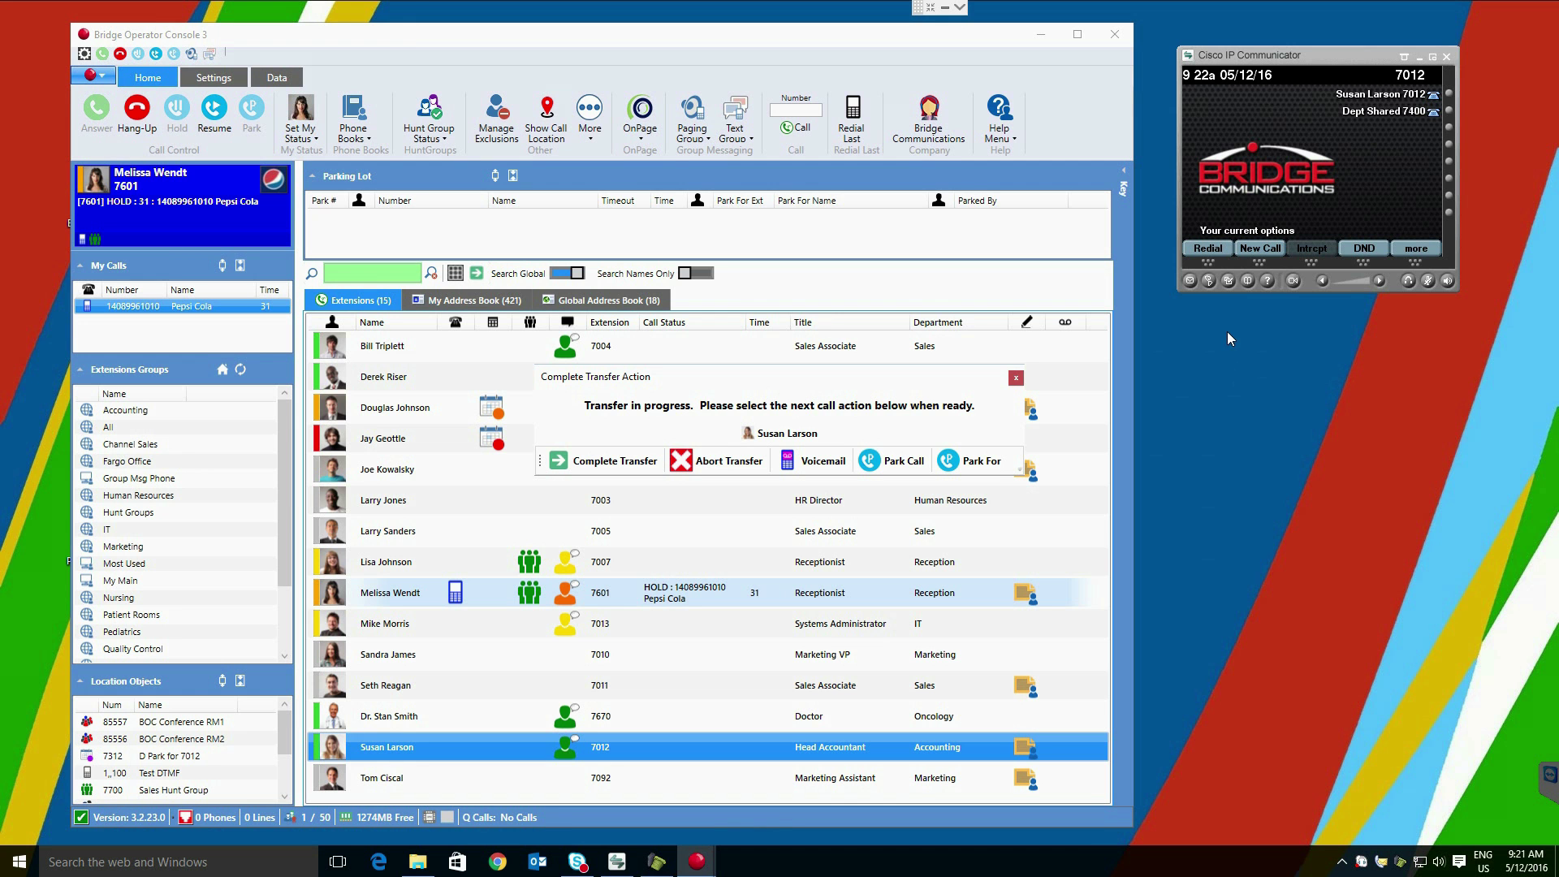
Step: Pick up the transfer on the IP phone and click Complete Transfer
click(1208, 248)
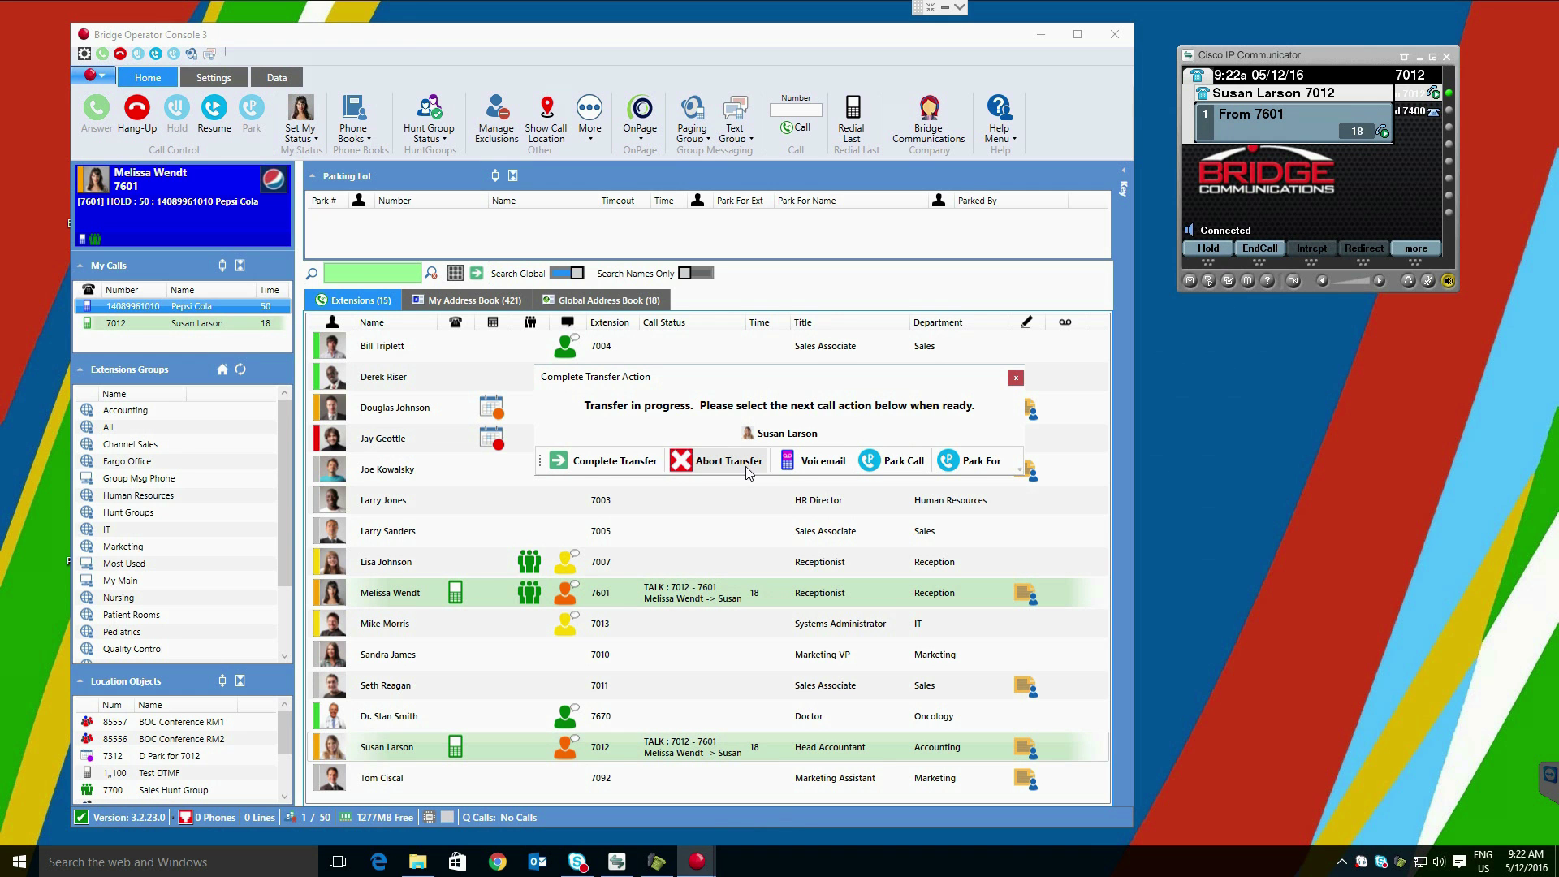
click(598, 467)
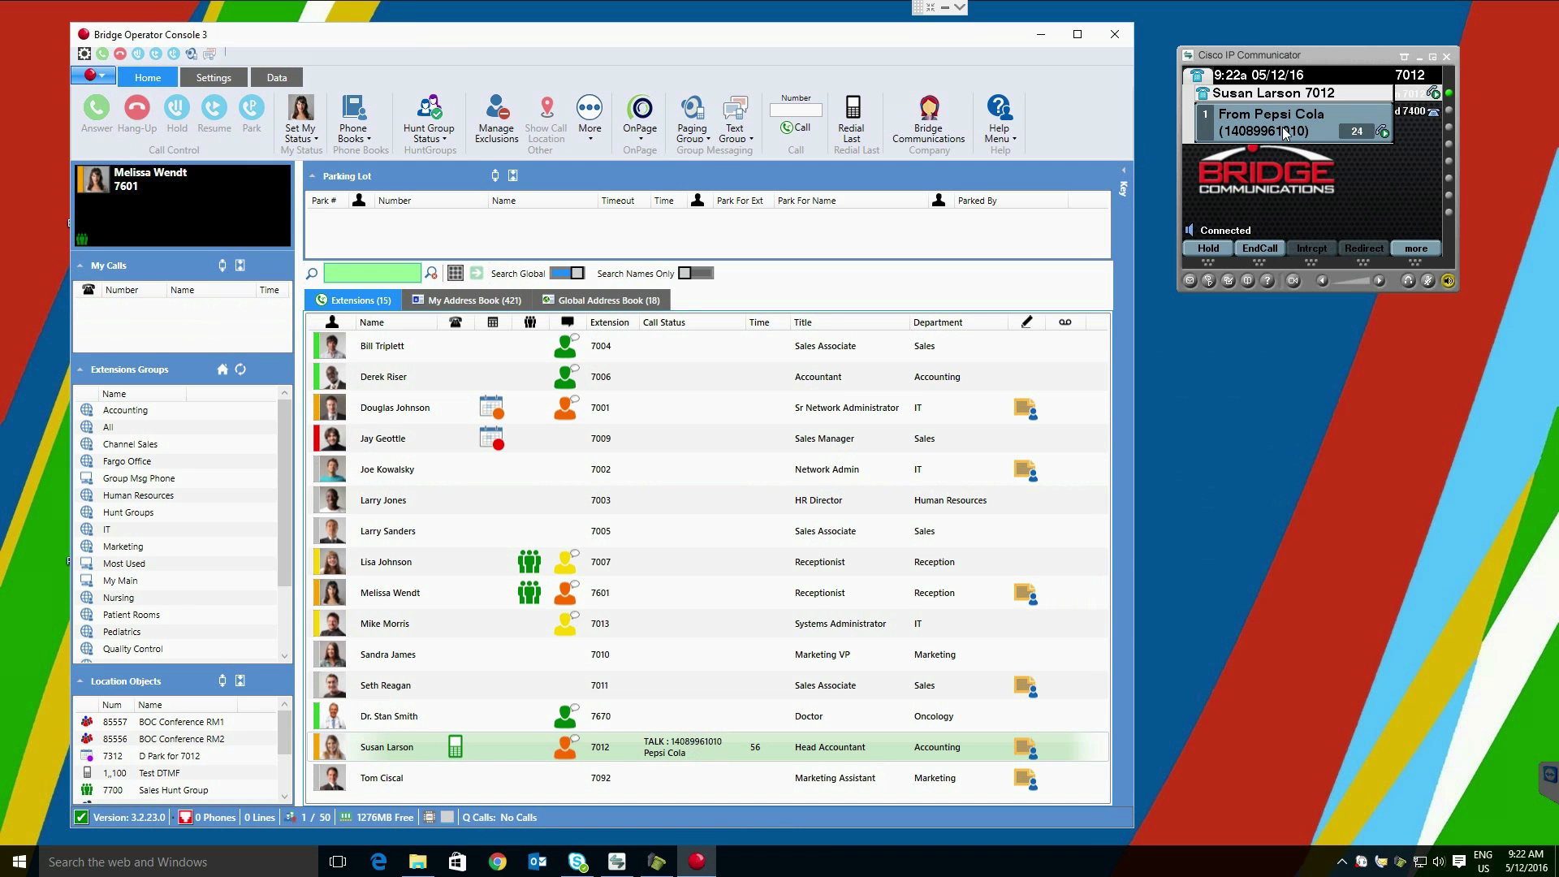
Step: End the previous call on the IP phone and answer a new eBay test call
click(1259, 249)
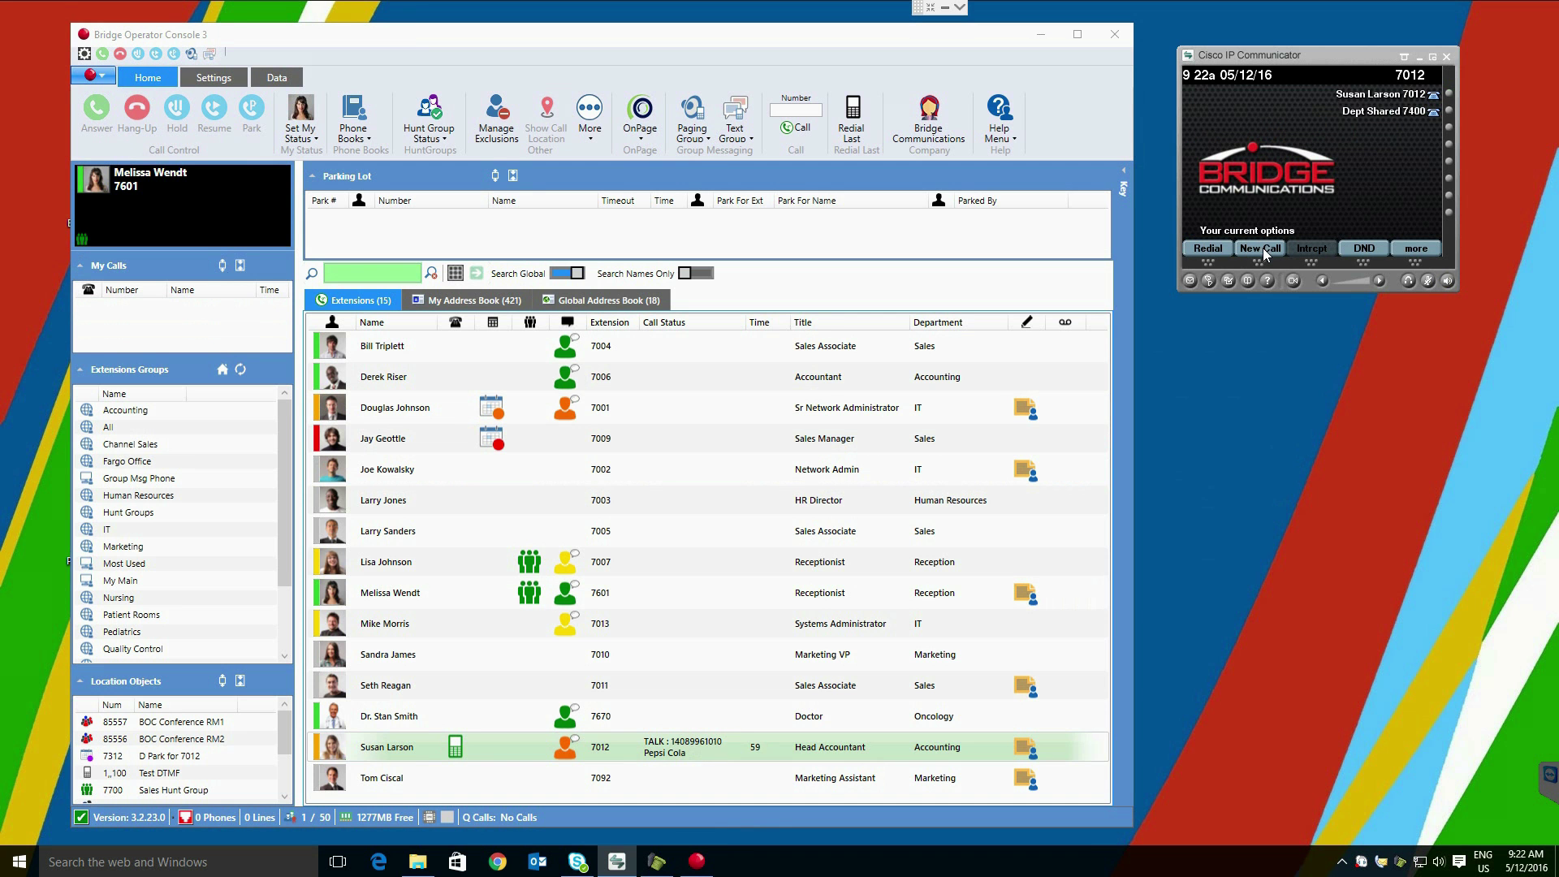
click(1398, 867)
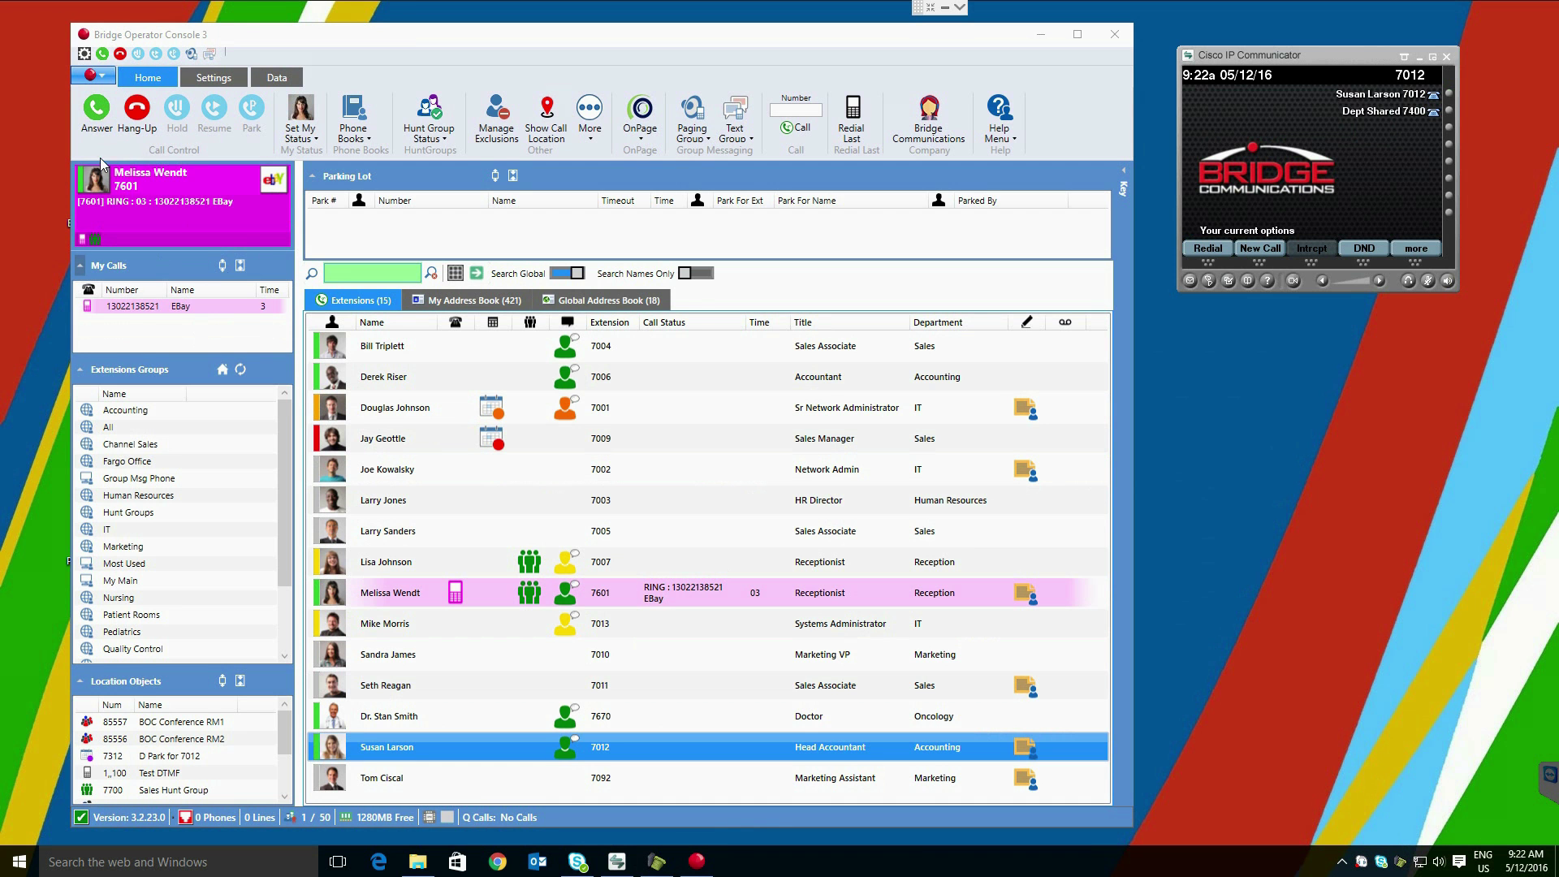
click(256, 215)
click(253, 213)
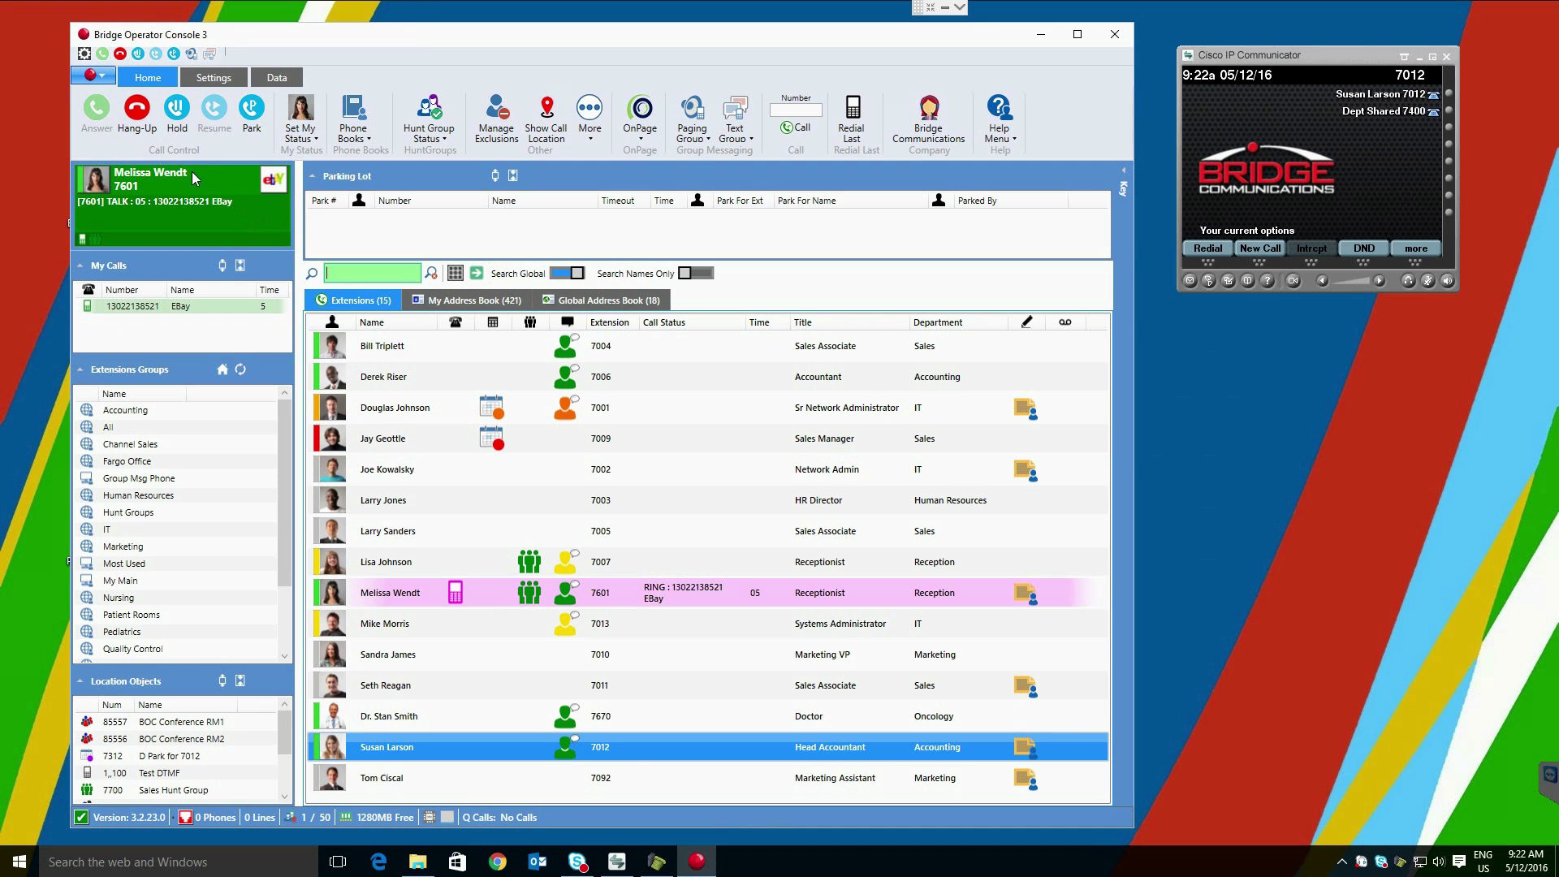
Step: Free-form transfer the eBay call to extension 7012 and answer it on the IP phone
click(478, 272)
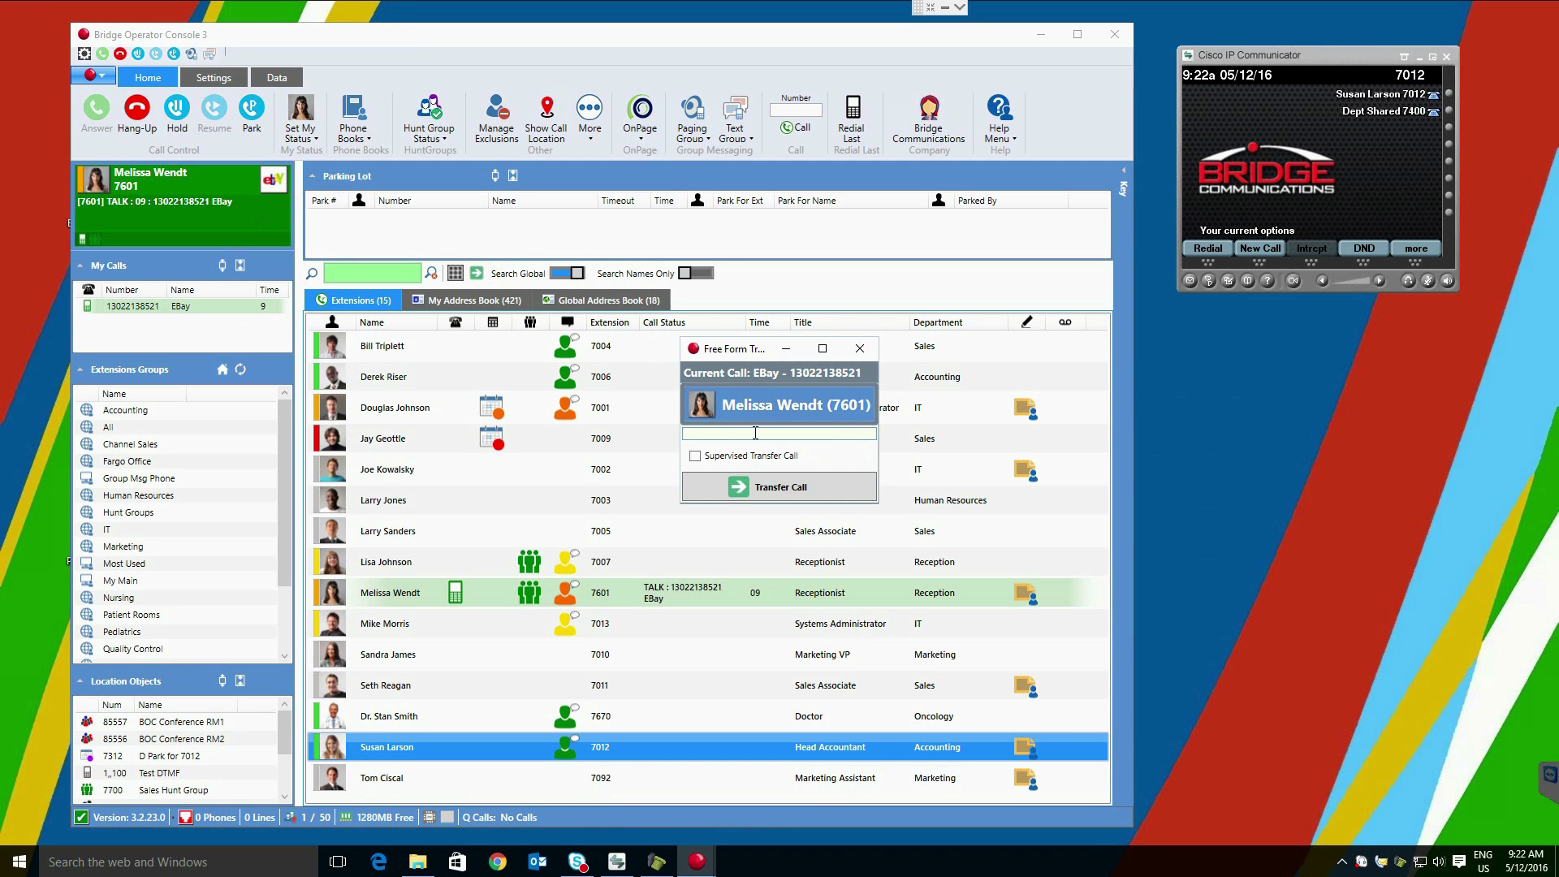
text(7012)
click(799, 492)
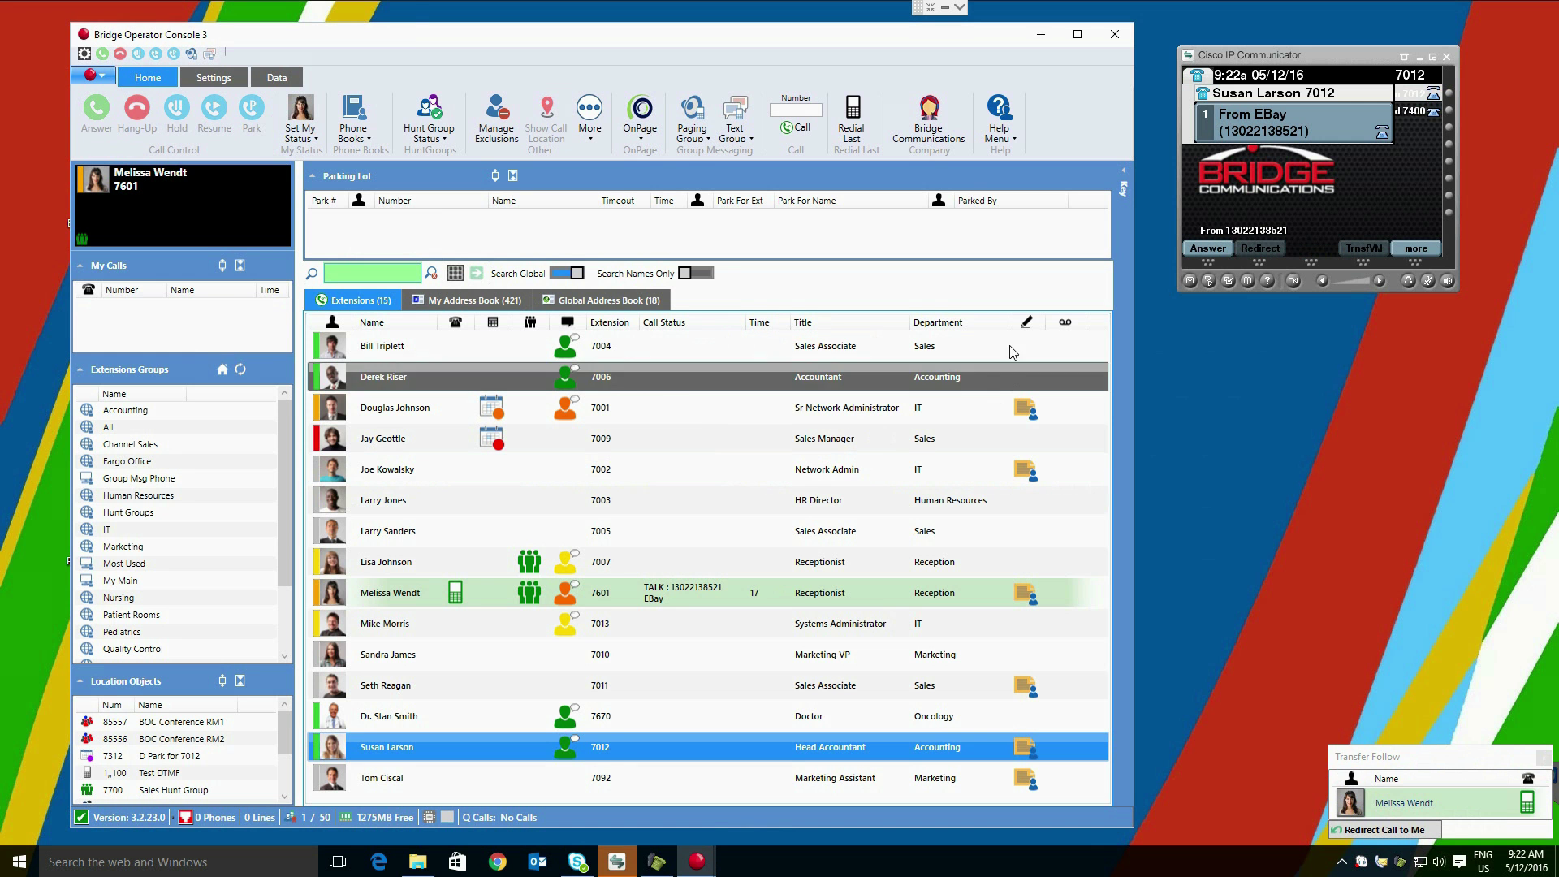
click(1213, 248)
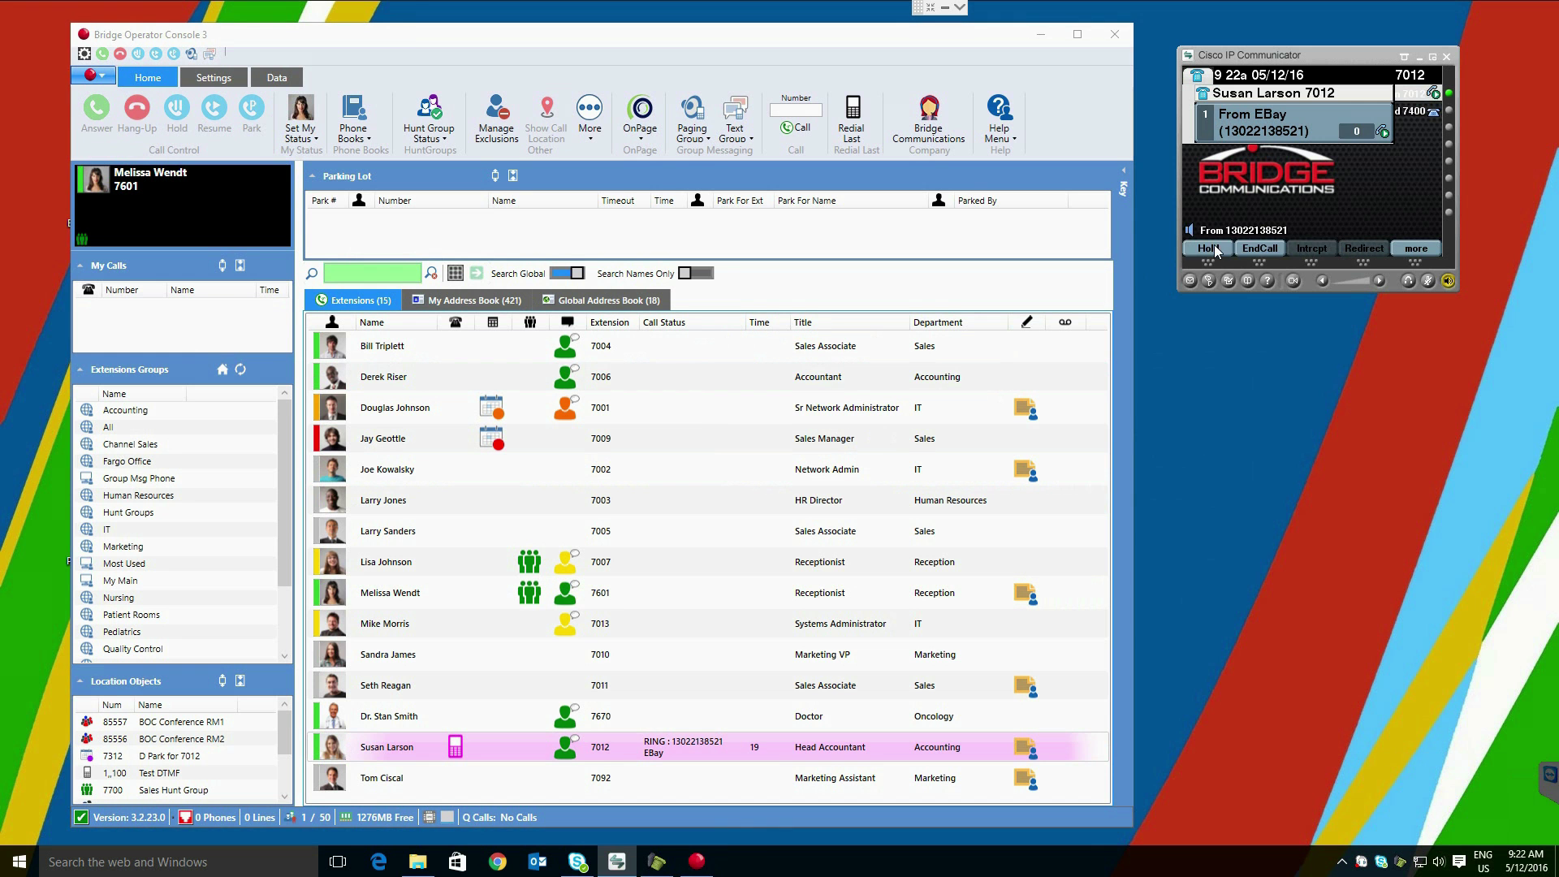
Step: End the eBay call and answer a new Netflix test call from its right-click menu
click(1261, 249)
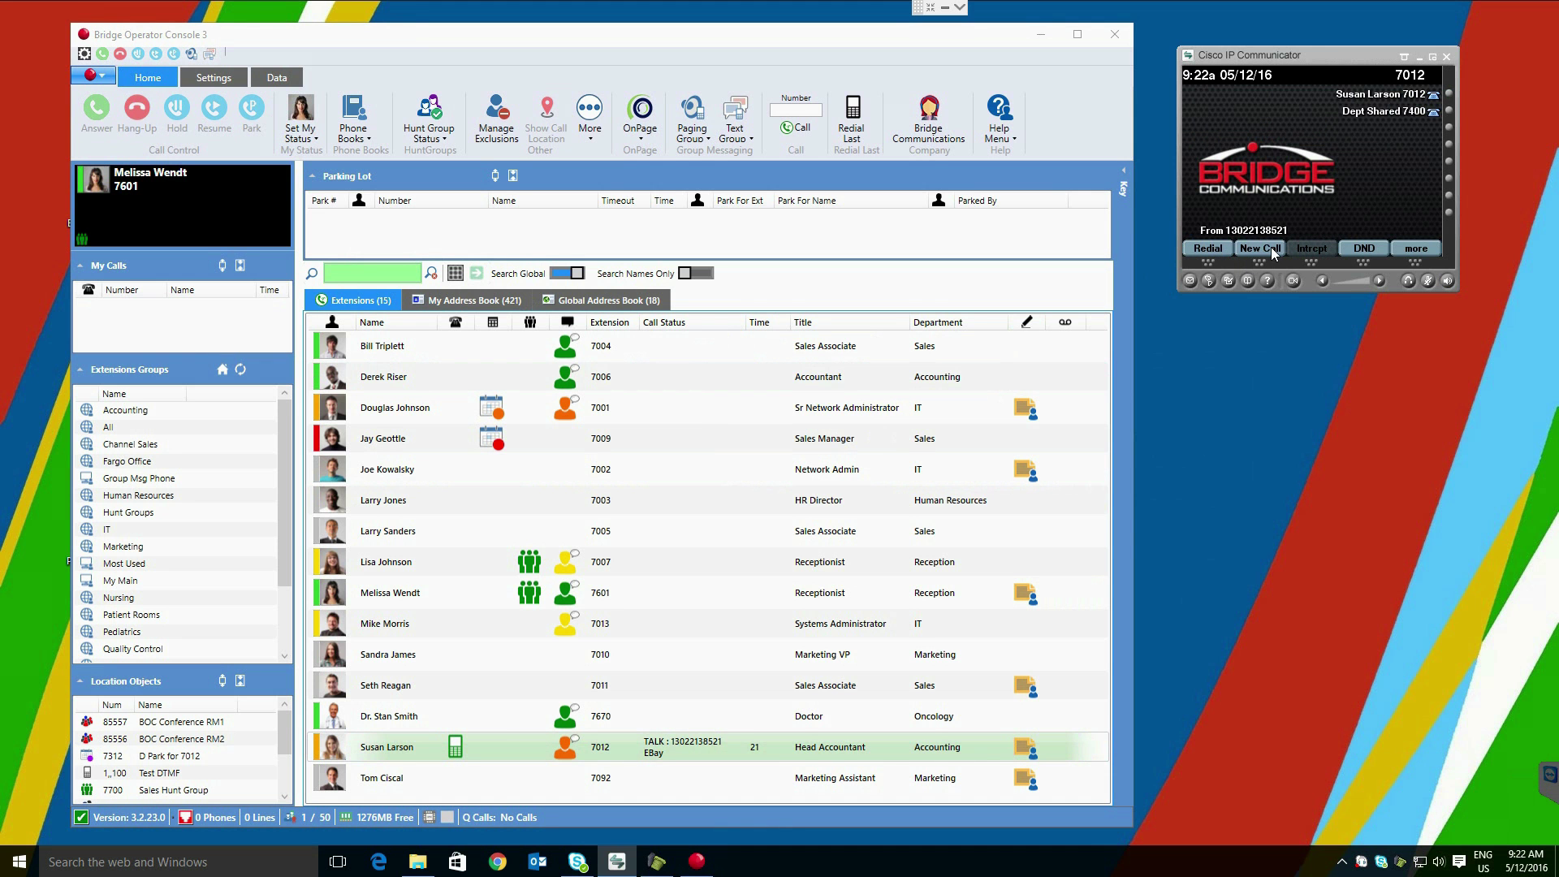
click(1402, 867)
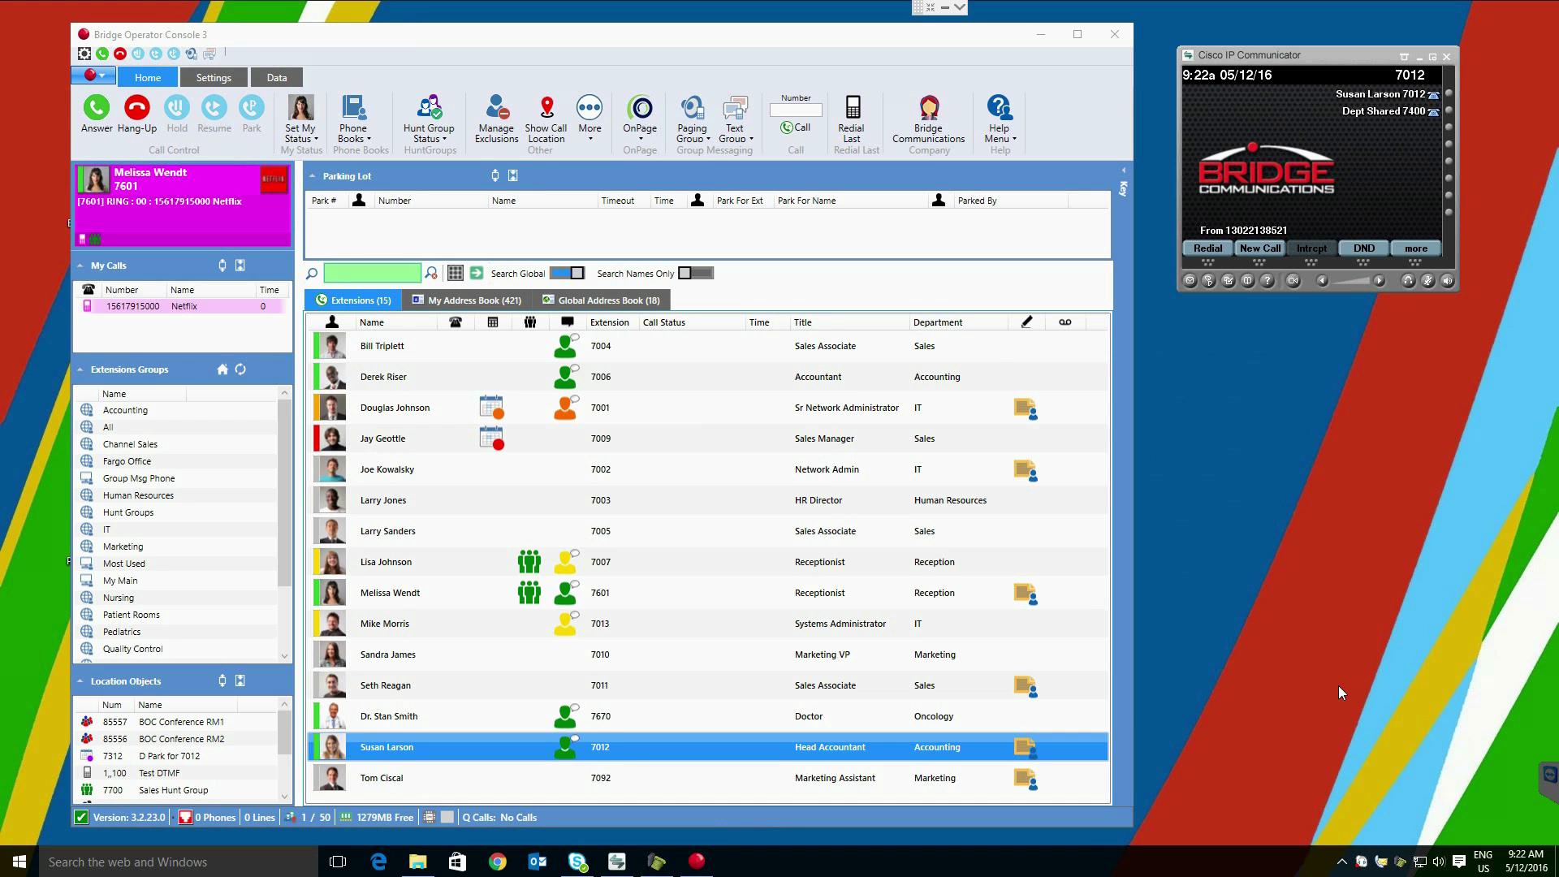
right_click(209, 309)
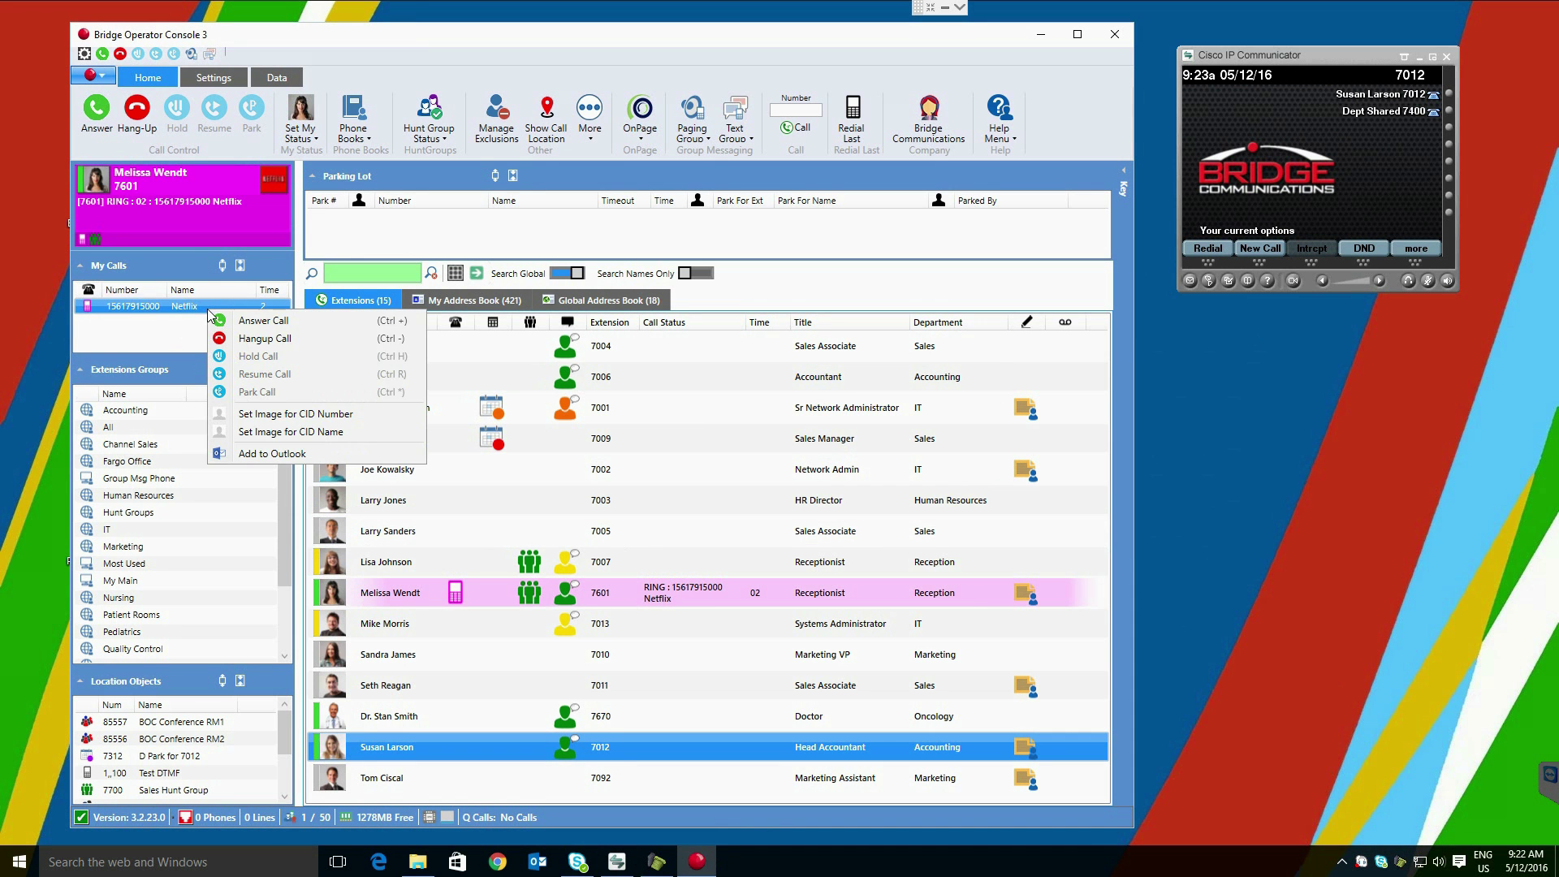
click(262, 321)
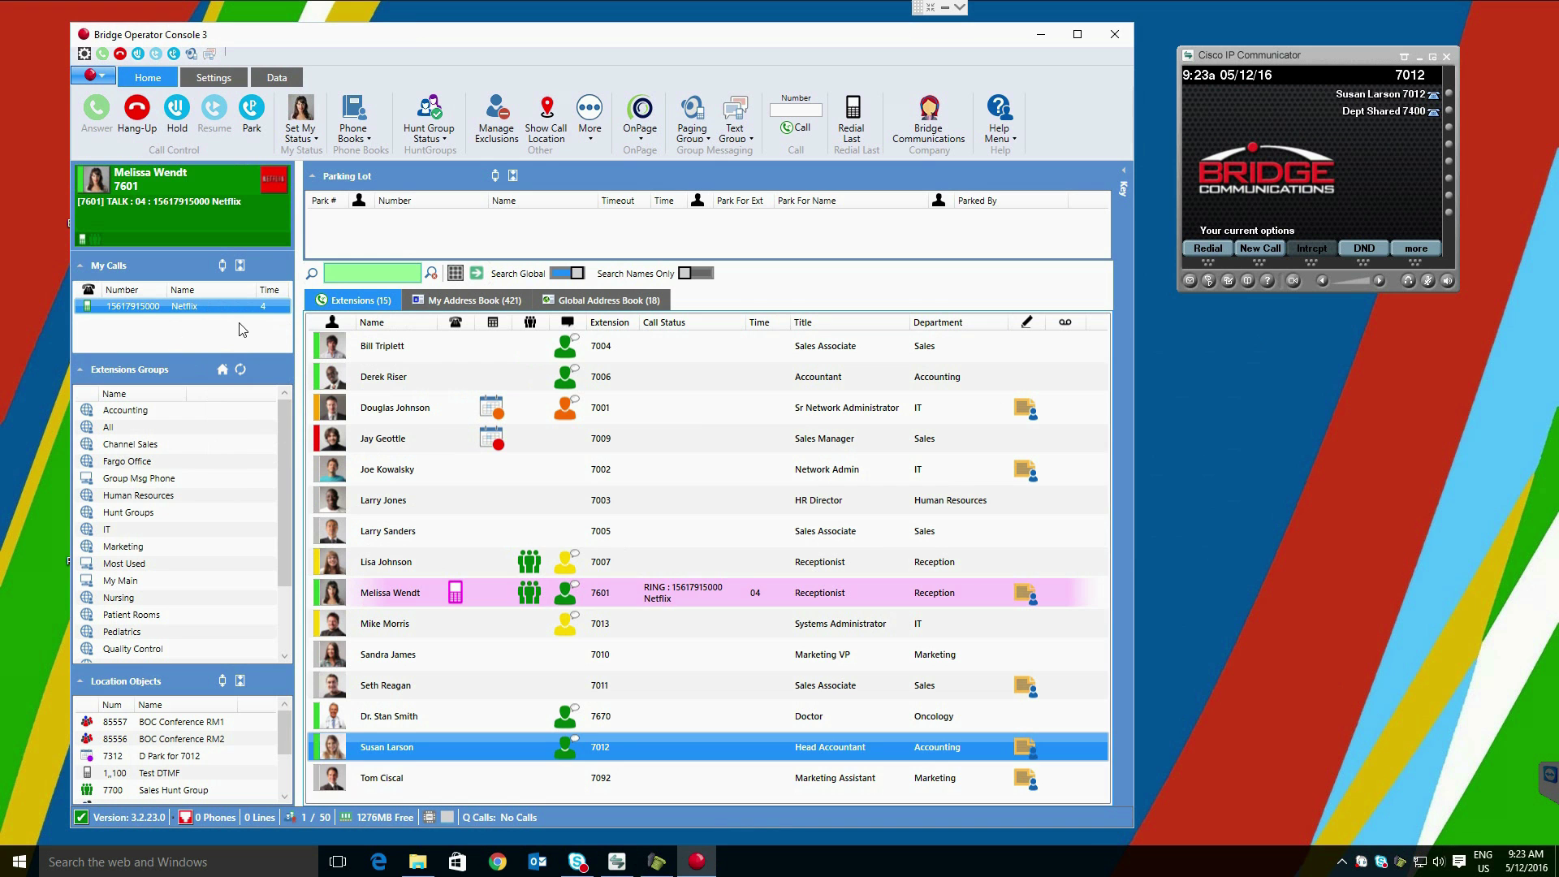
Step: Transfer the Netflix call to extension 7012, then answer and hang it up on the IP phone
right_click(489, 742)
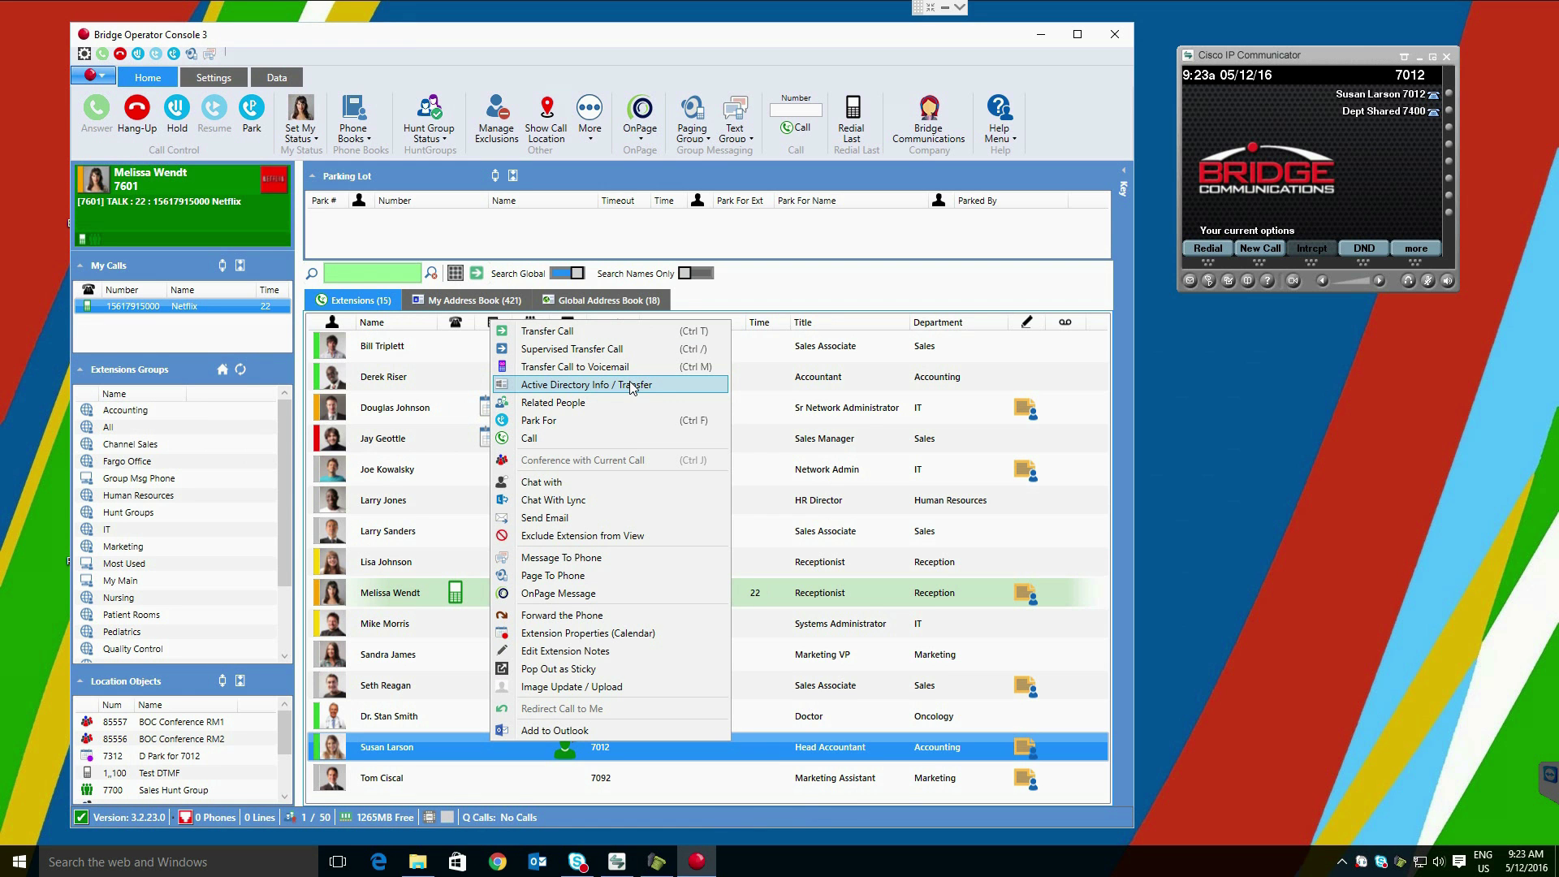
click(607, 335)
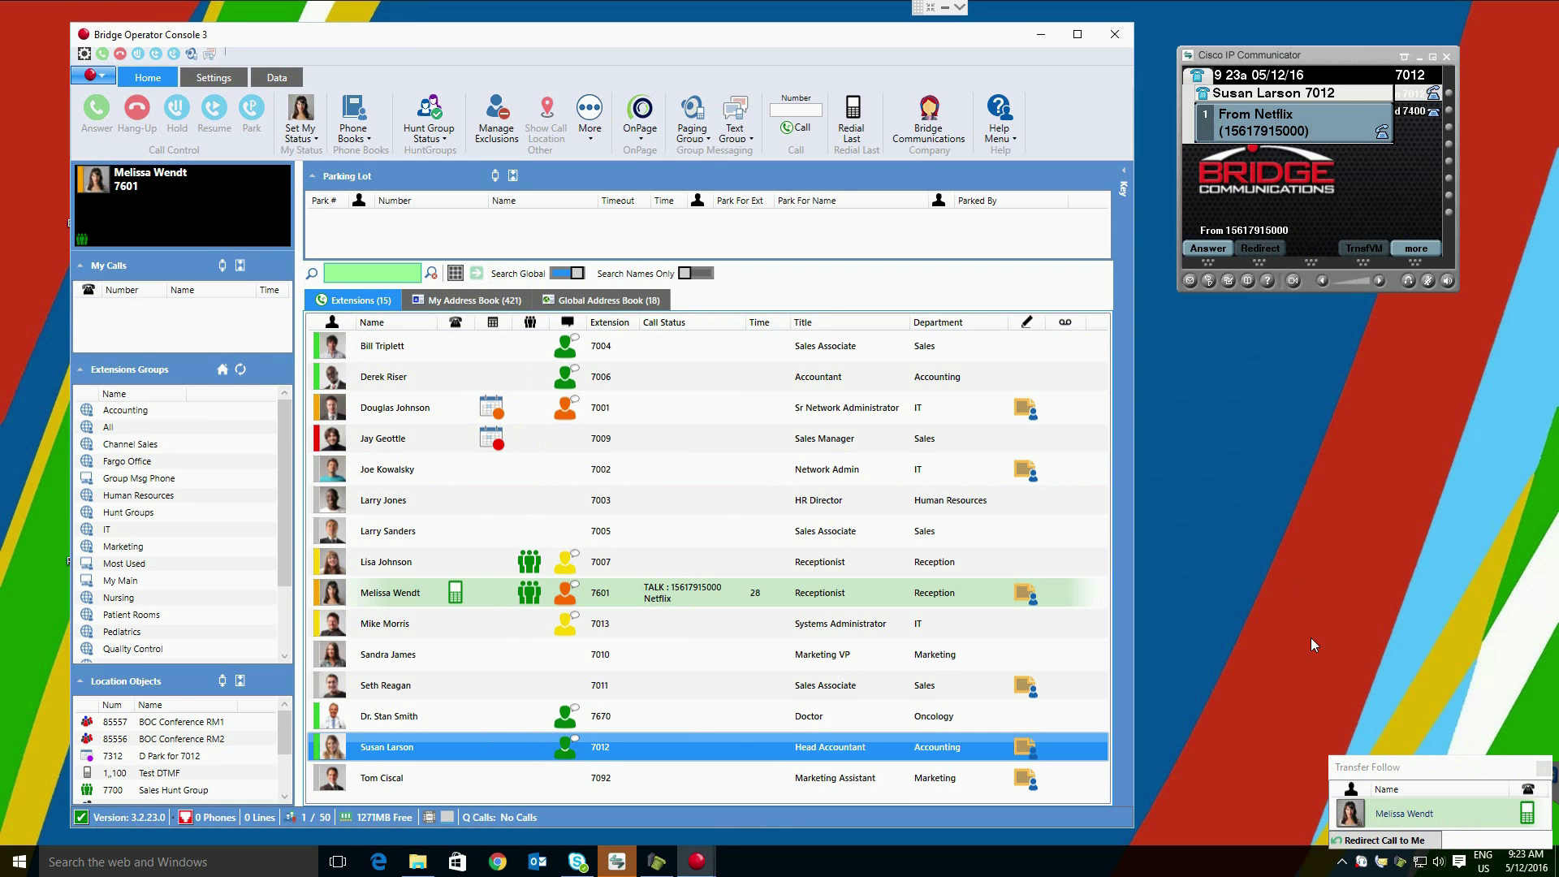
click(1224, 253)
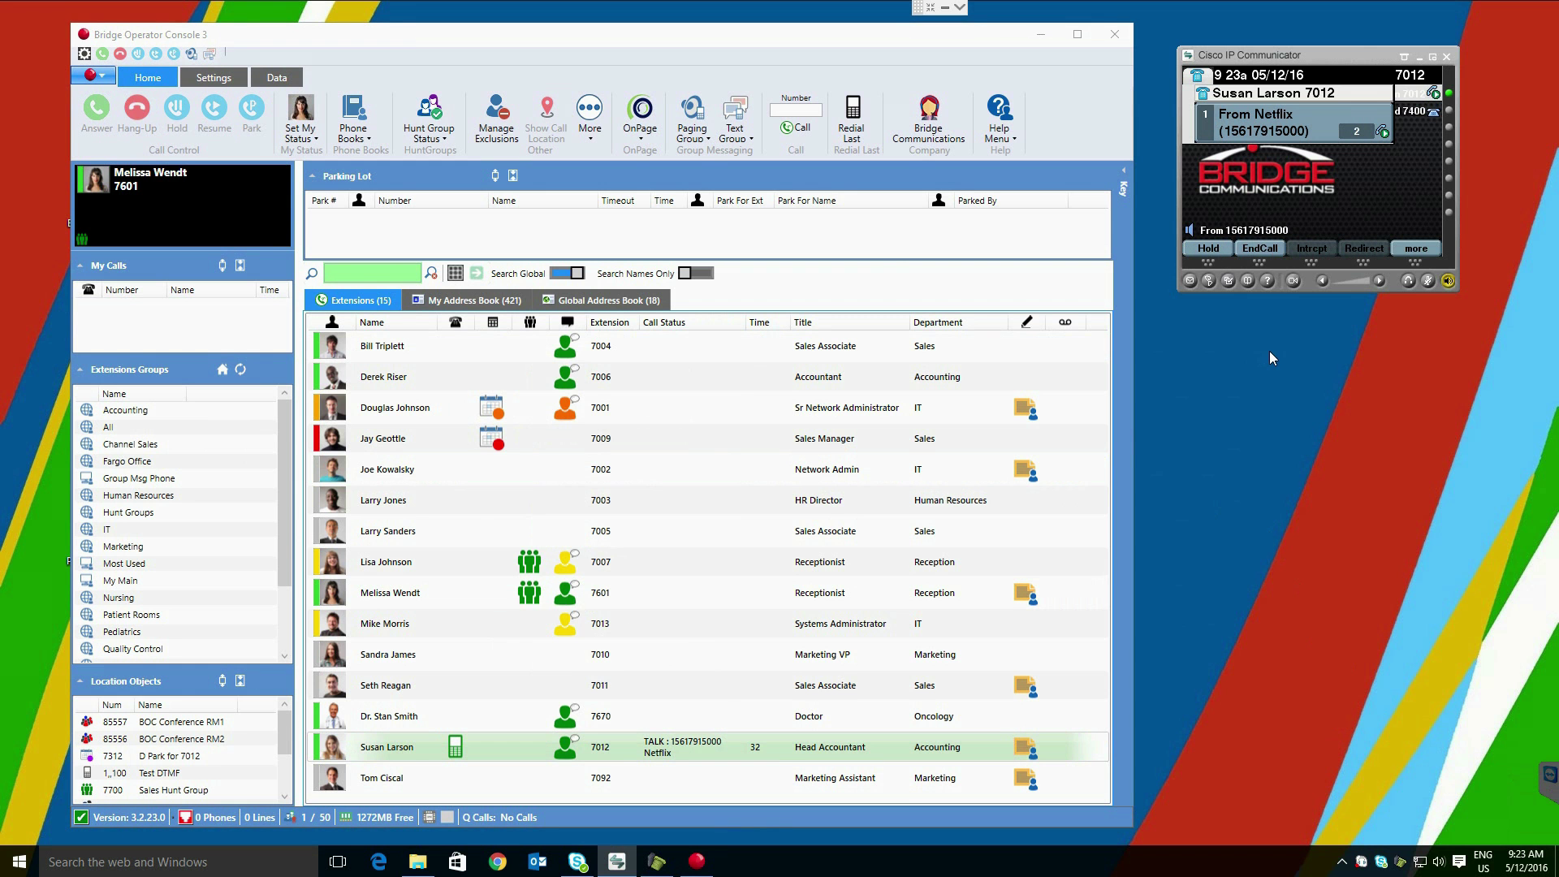
click(652, 660)
click(1260, 248)
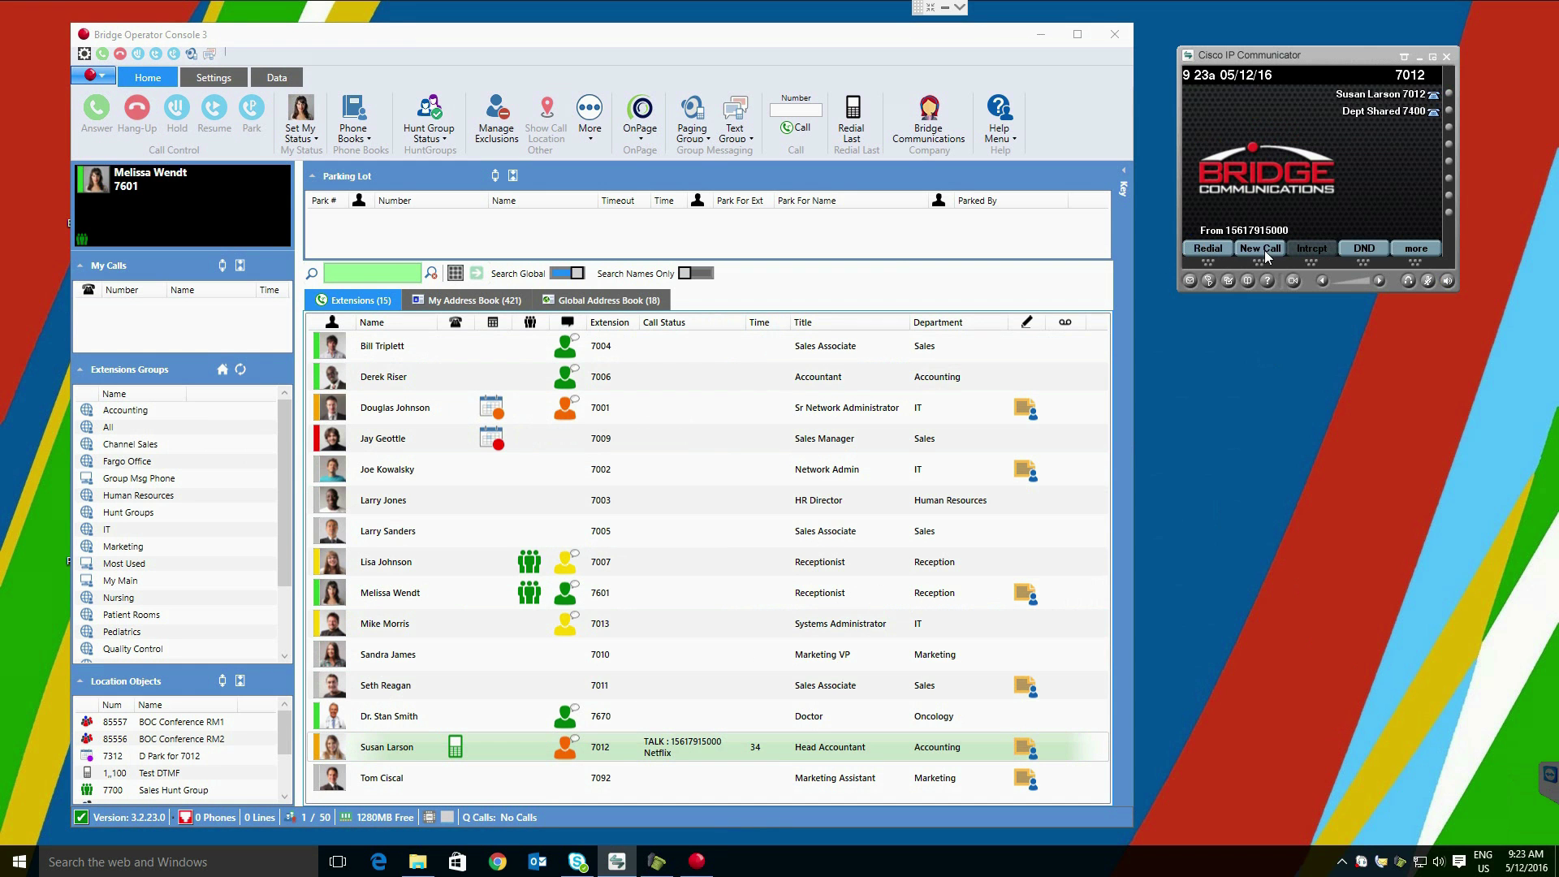
Step: Answer the Nissan Motors call, search the directory by name, and transfer it to the Head Accountant
mouse_move(1119, 268)
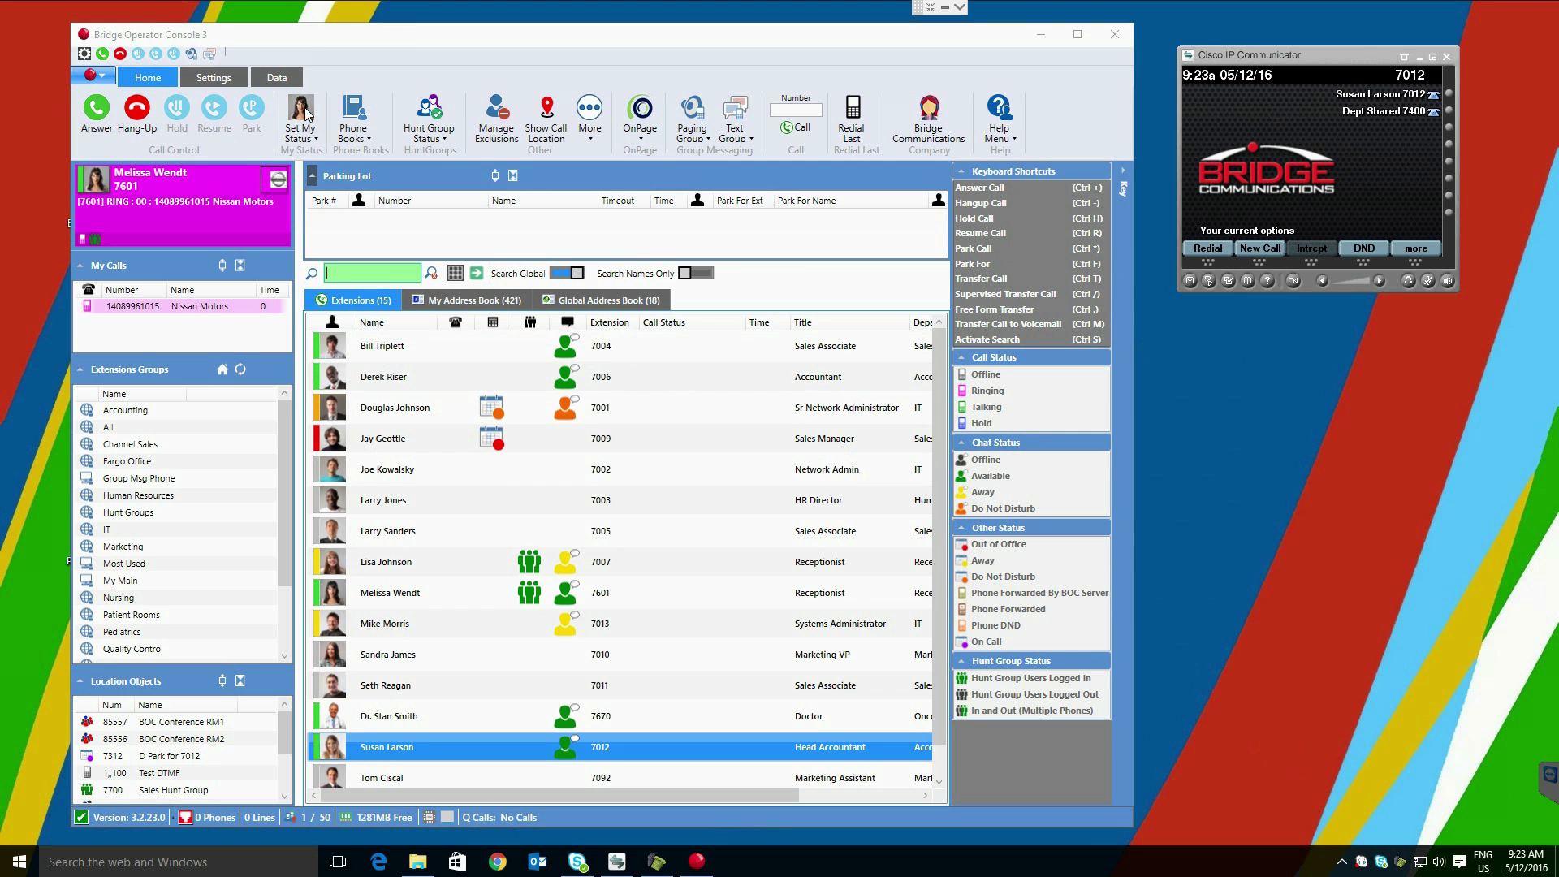
click(227, 223)
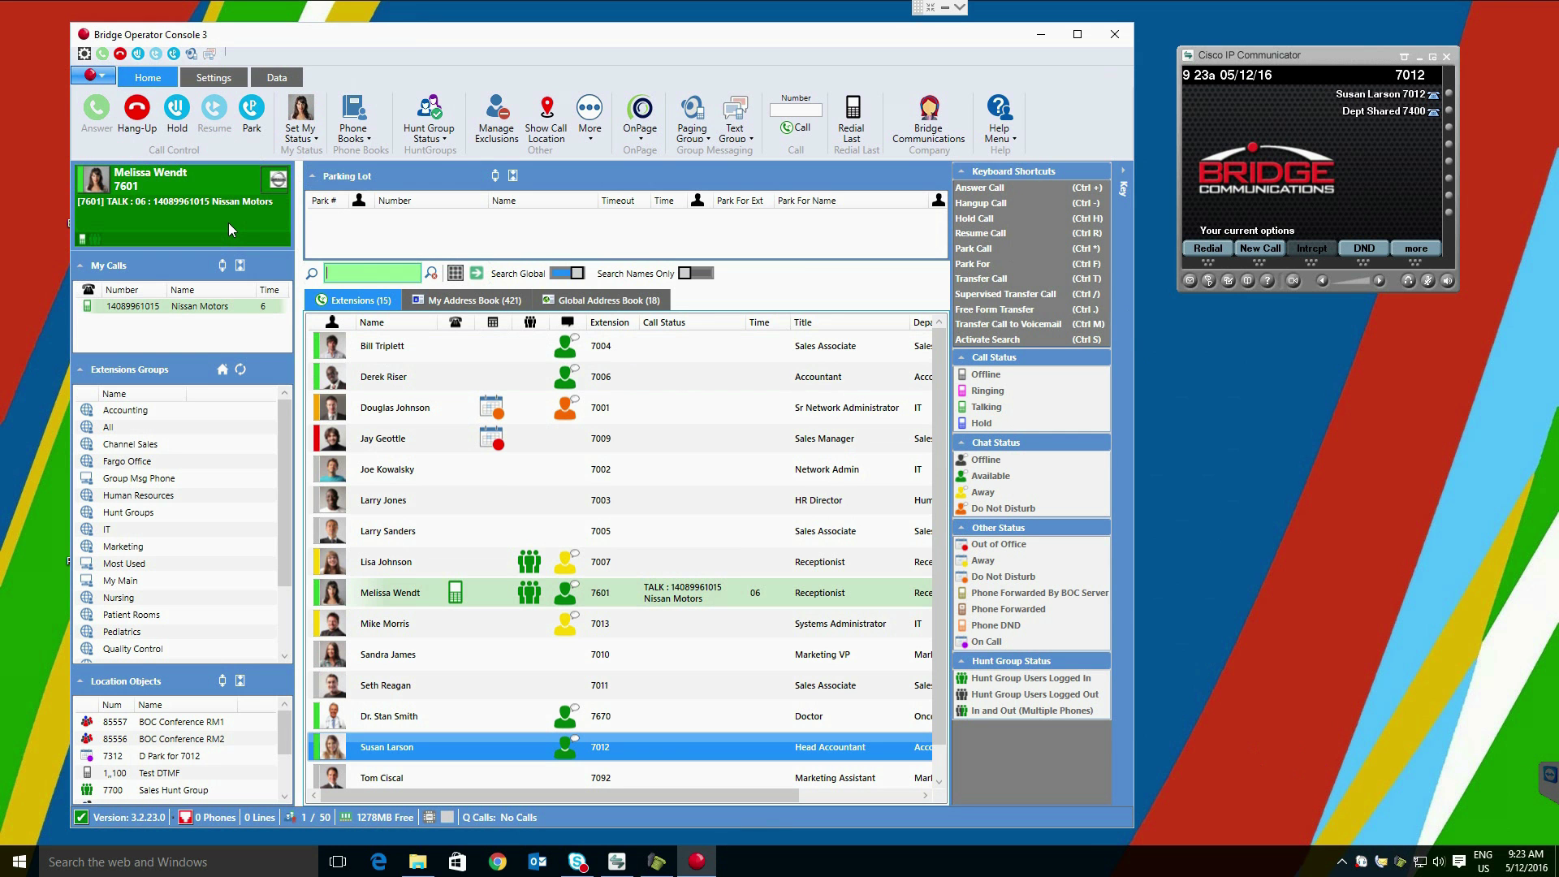
text(susan lar)
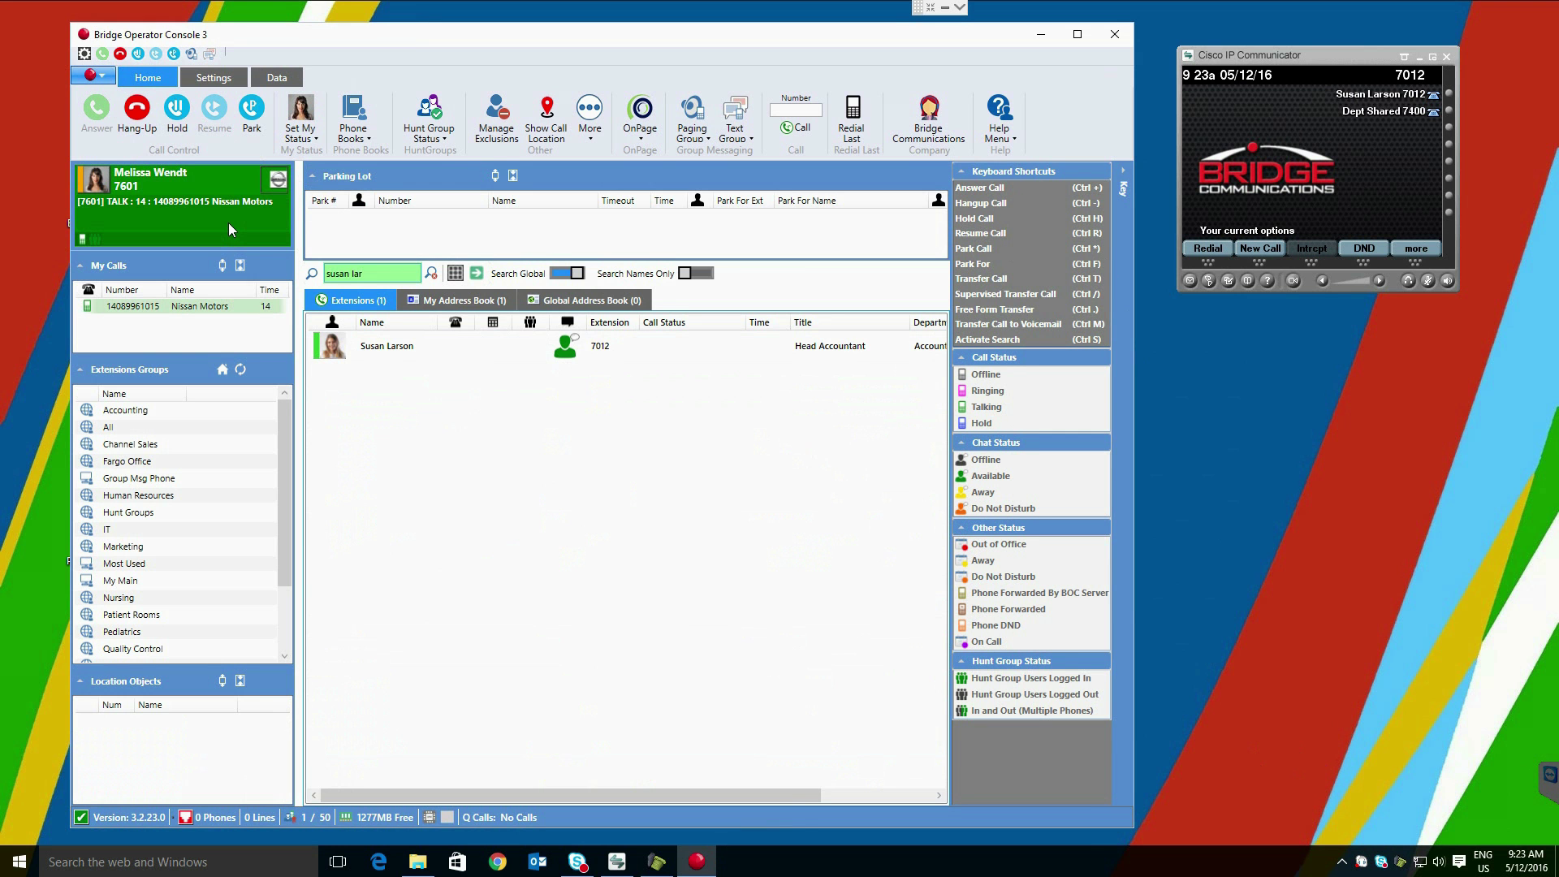
key(Return)
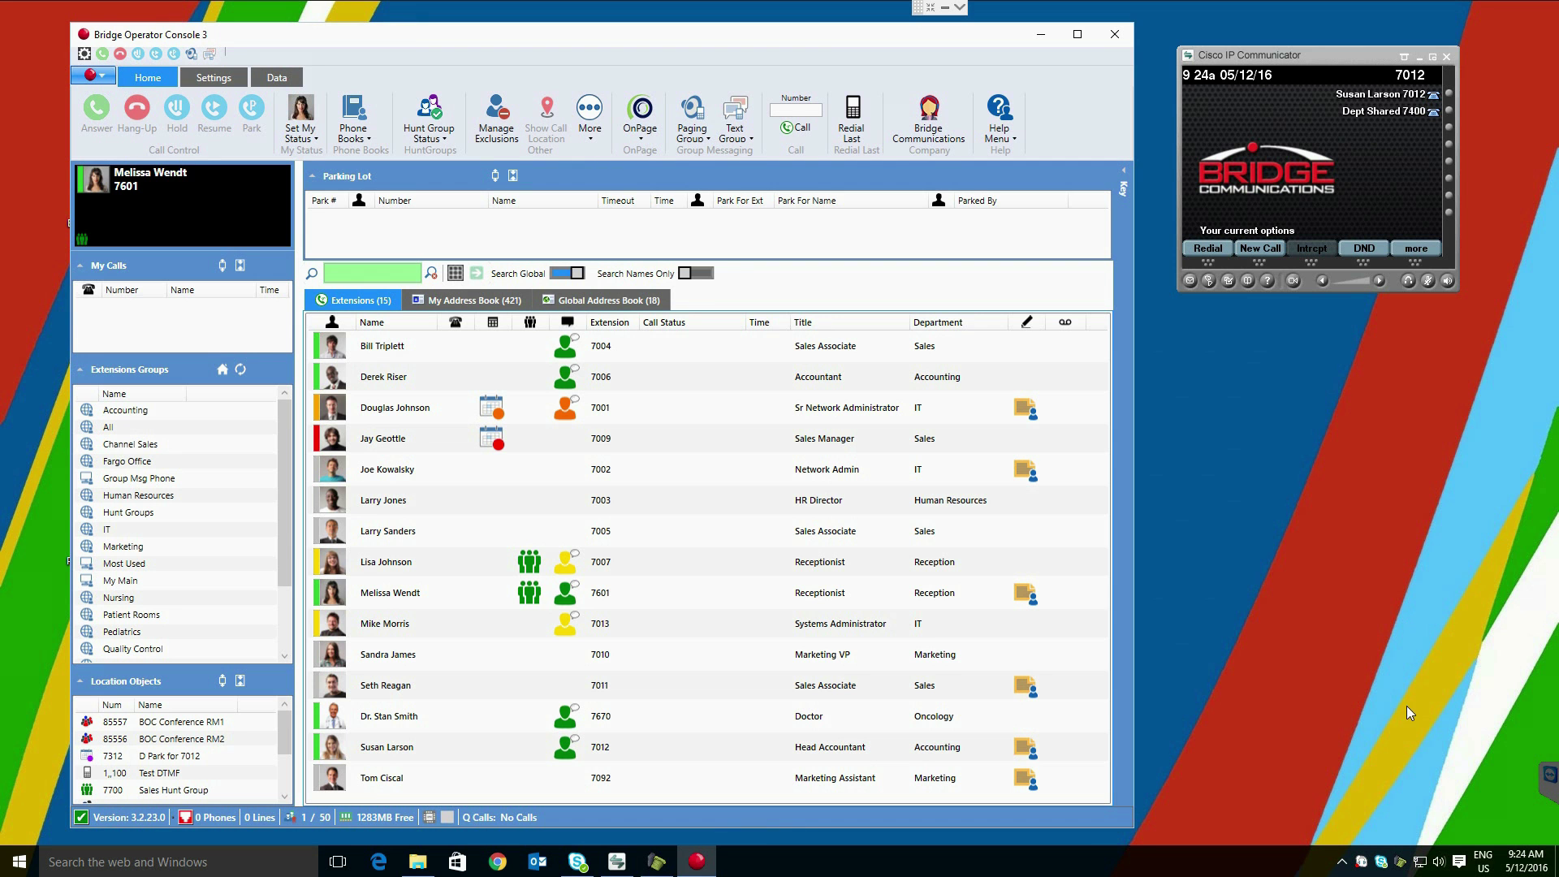
Step: Generate a test call, answer the Jim Lewis Motors caller and park the call
click(1400, 867)
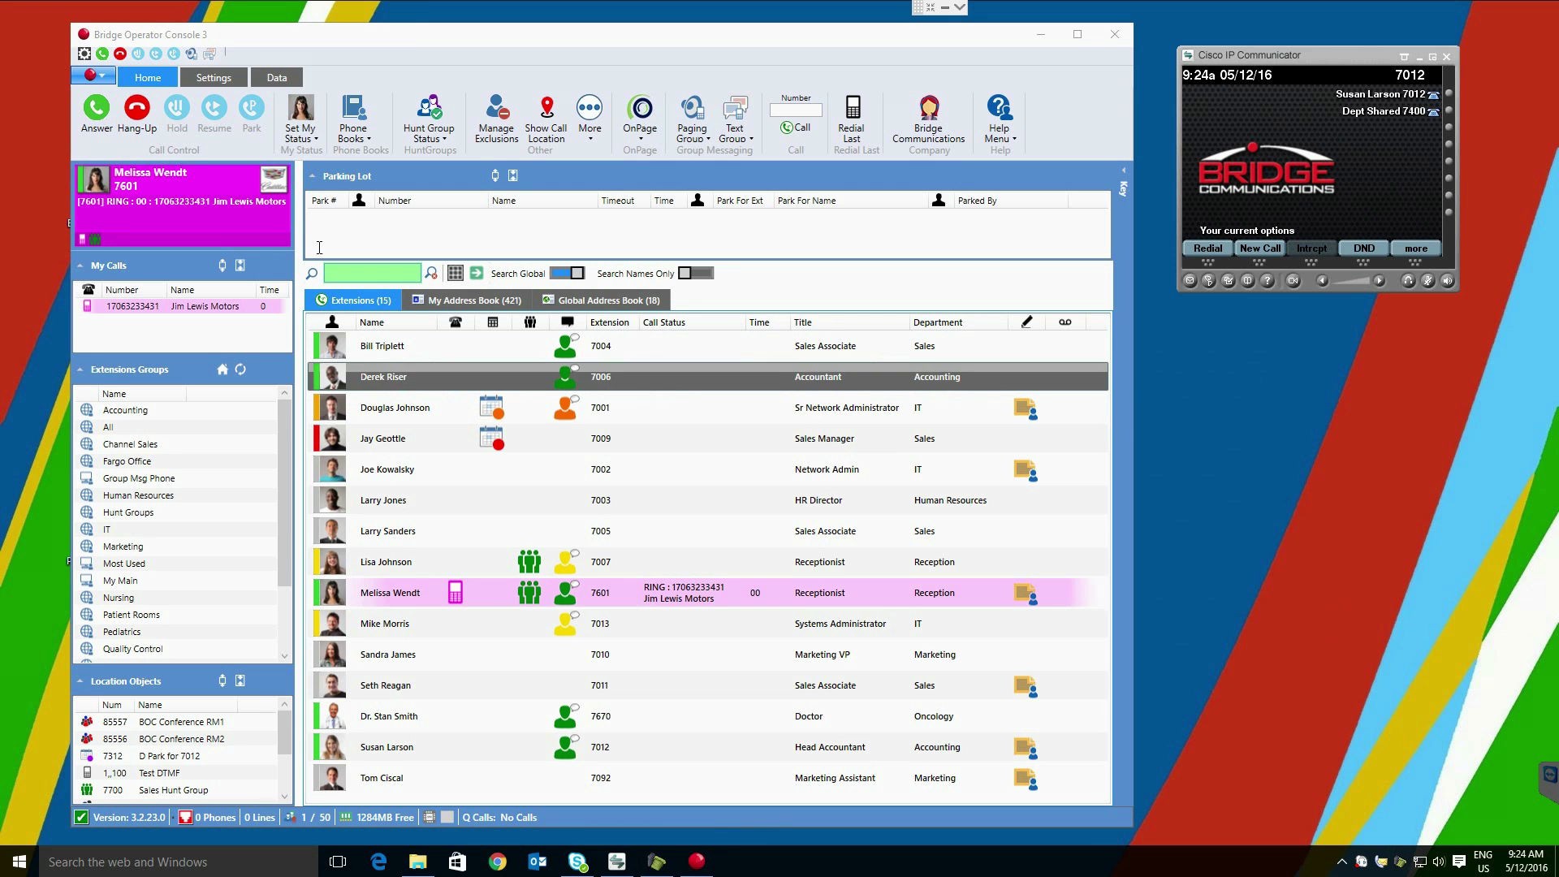
click(91, 112)
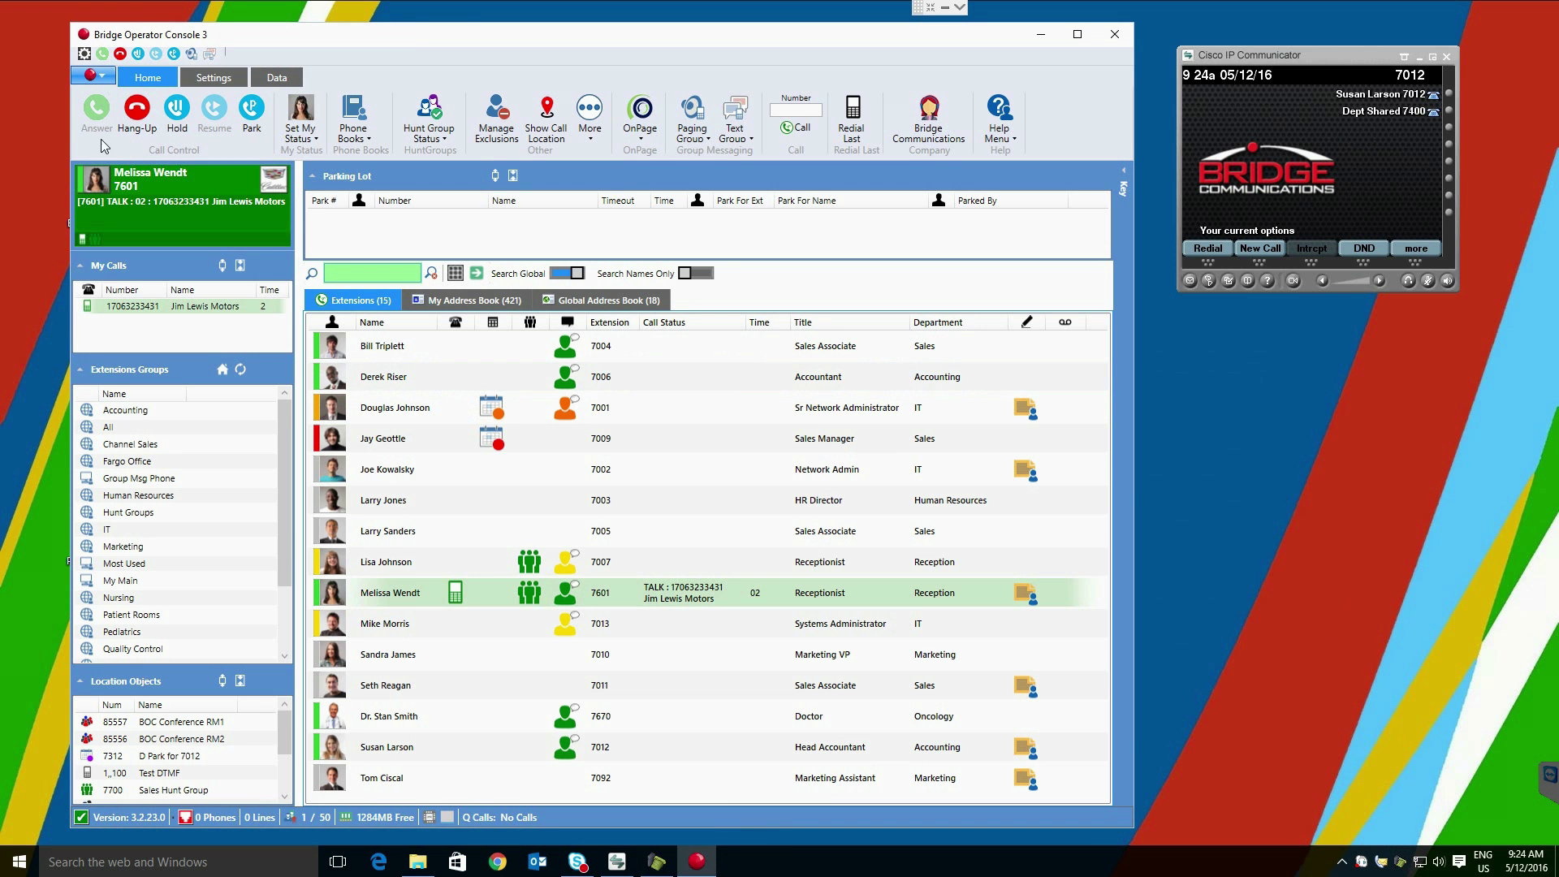
click(248, 114)
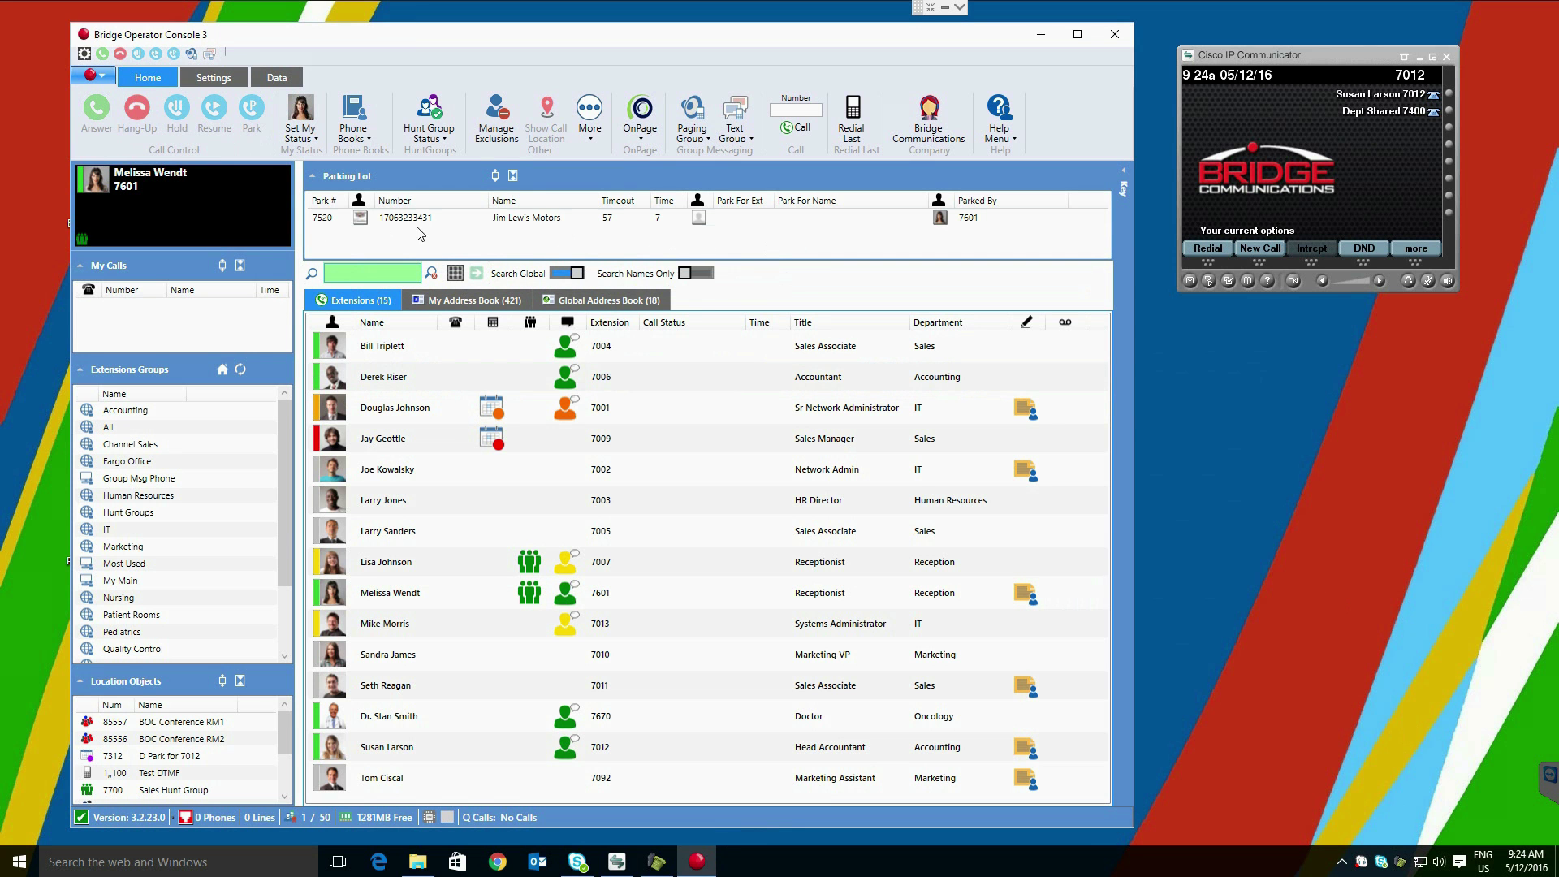
Step: Retrieve the parked call, park it in the Parking Lot at 7520, then retrieve it again
double_click(423, 219)
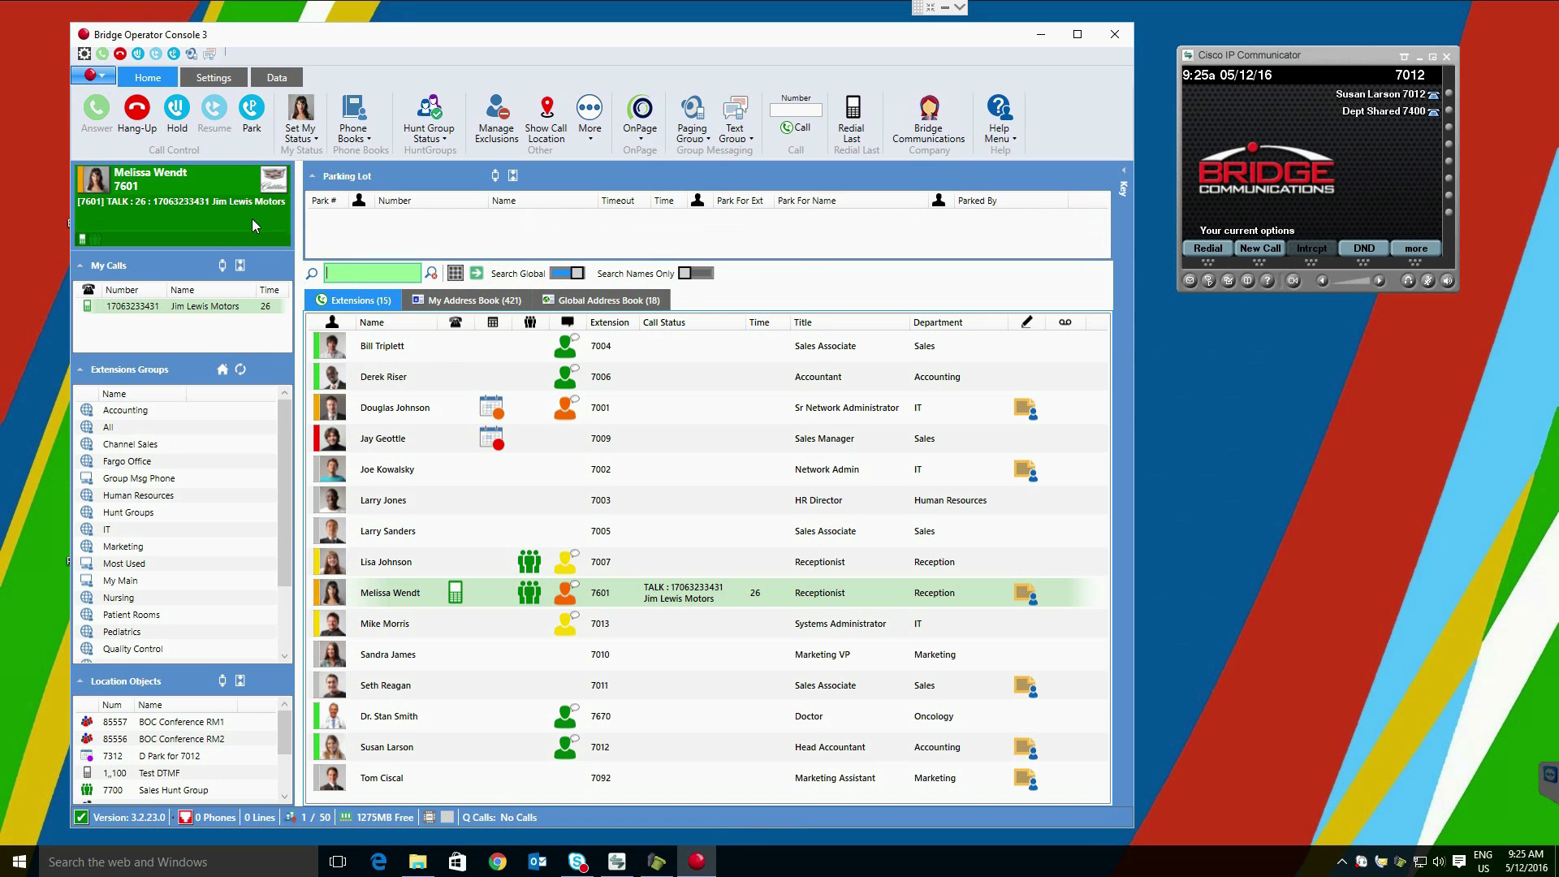
drag(251, 218, 380, 231)
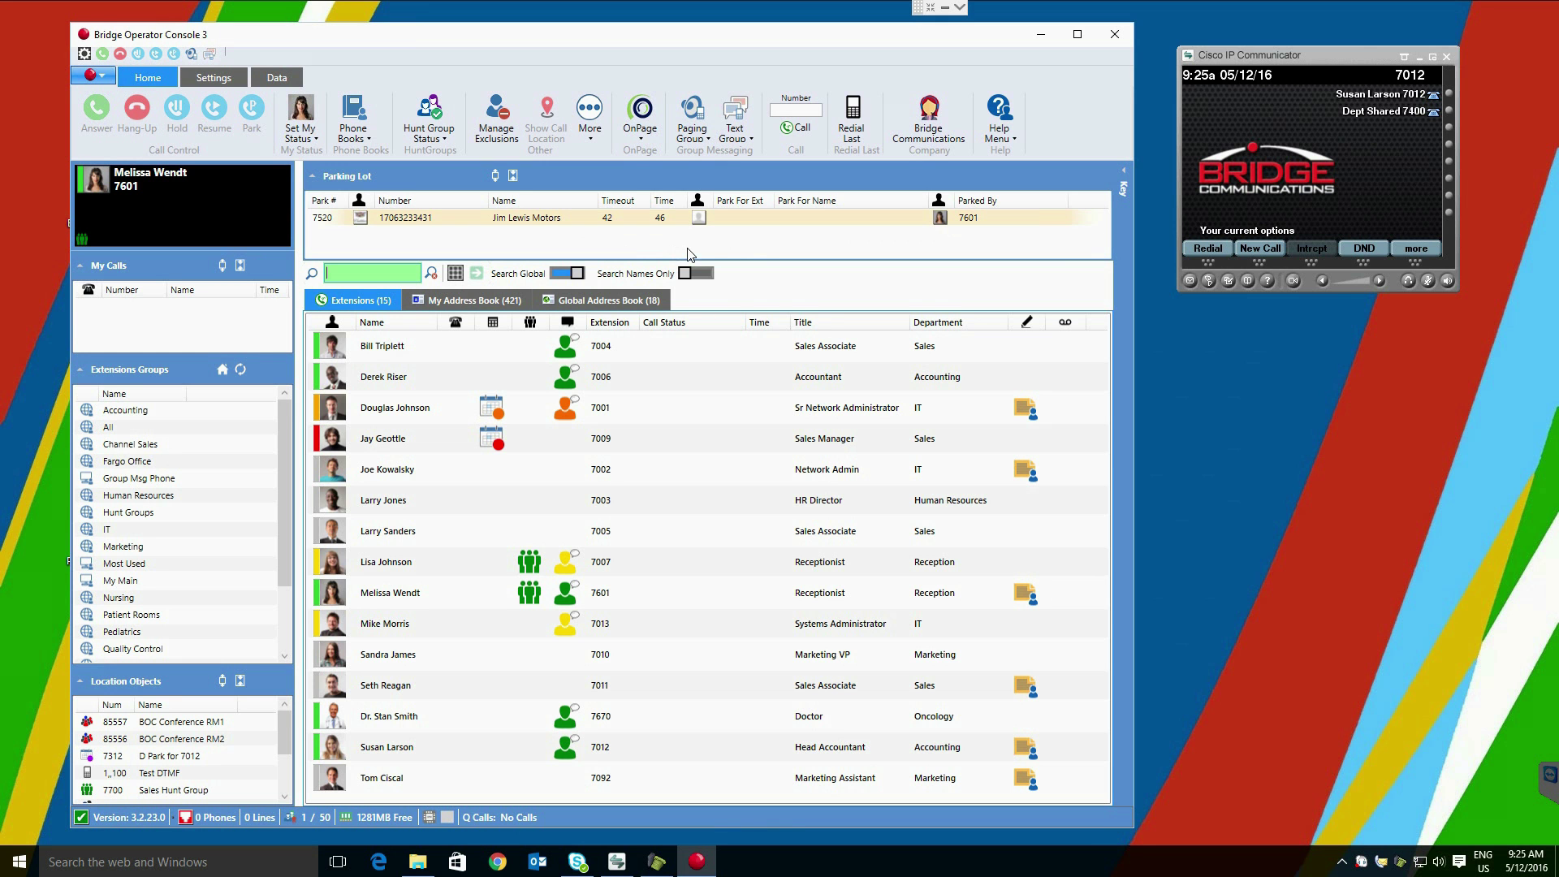
double_click(453, 219)
Step: End the Jim Lewis Motors call and answer a new Shortprinter test call
click(138, 116)
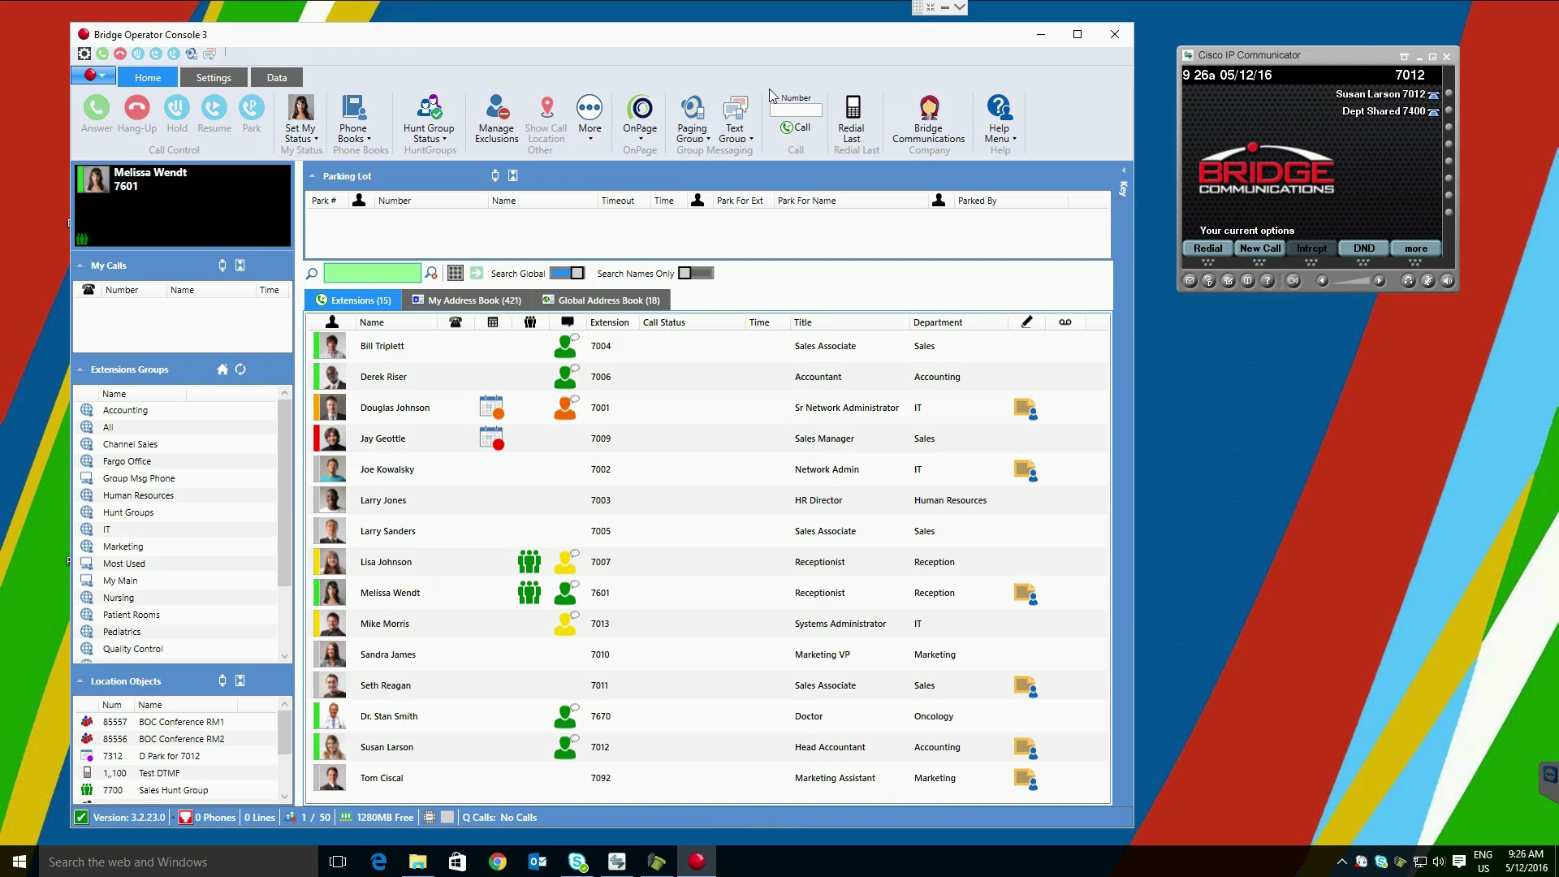
click(1401, 862)
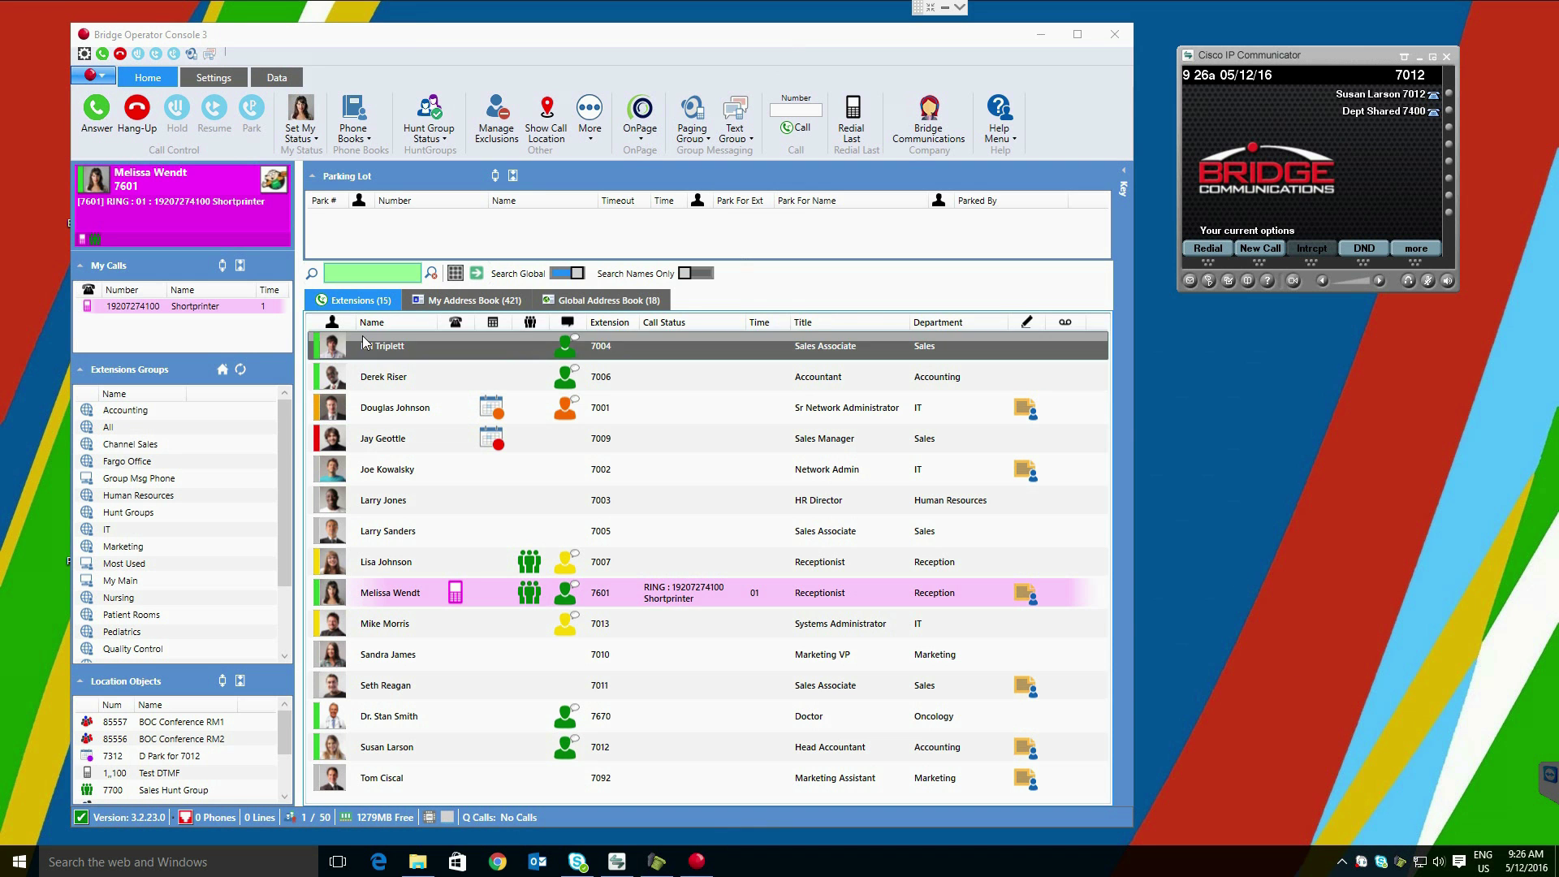
click(106, 129)
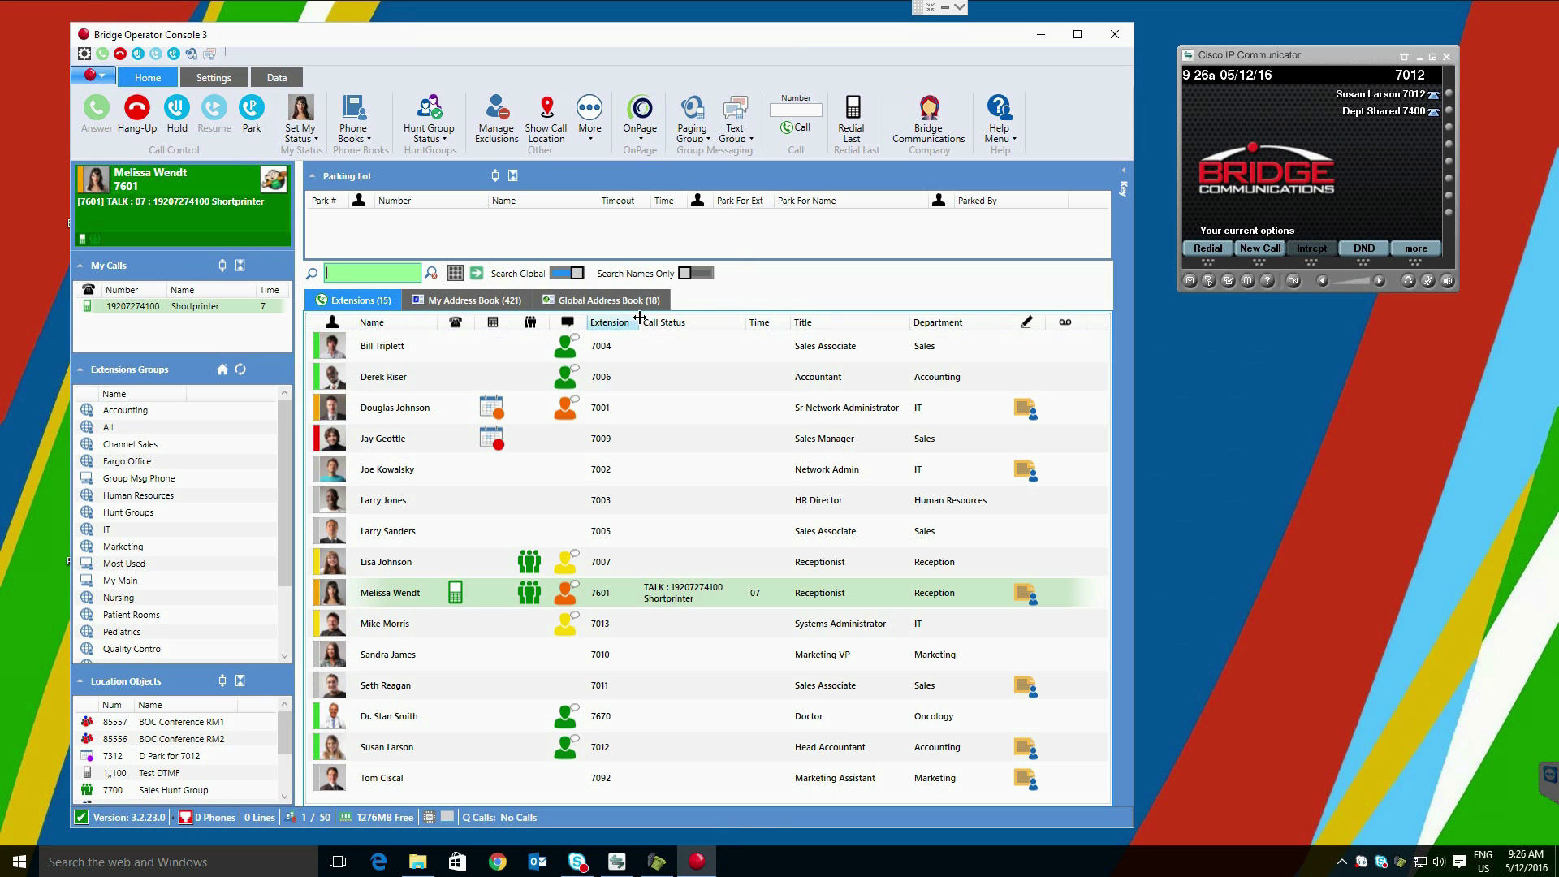
Step: Park the Shortprinter call for the contact and pick it up on their IP Communicator
right_click(432, 742)
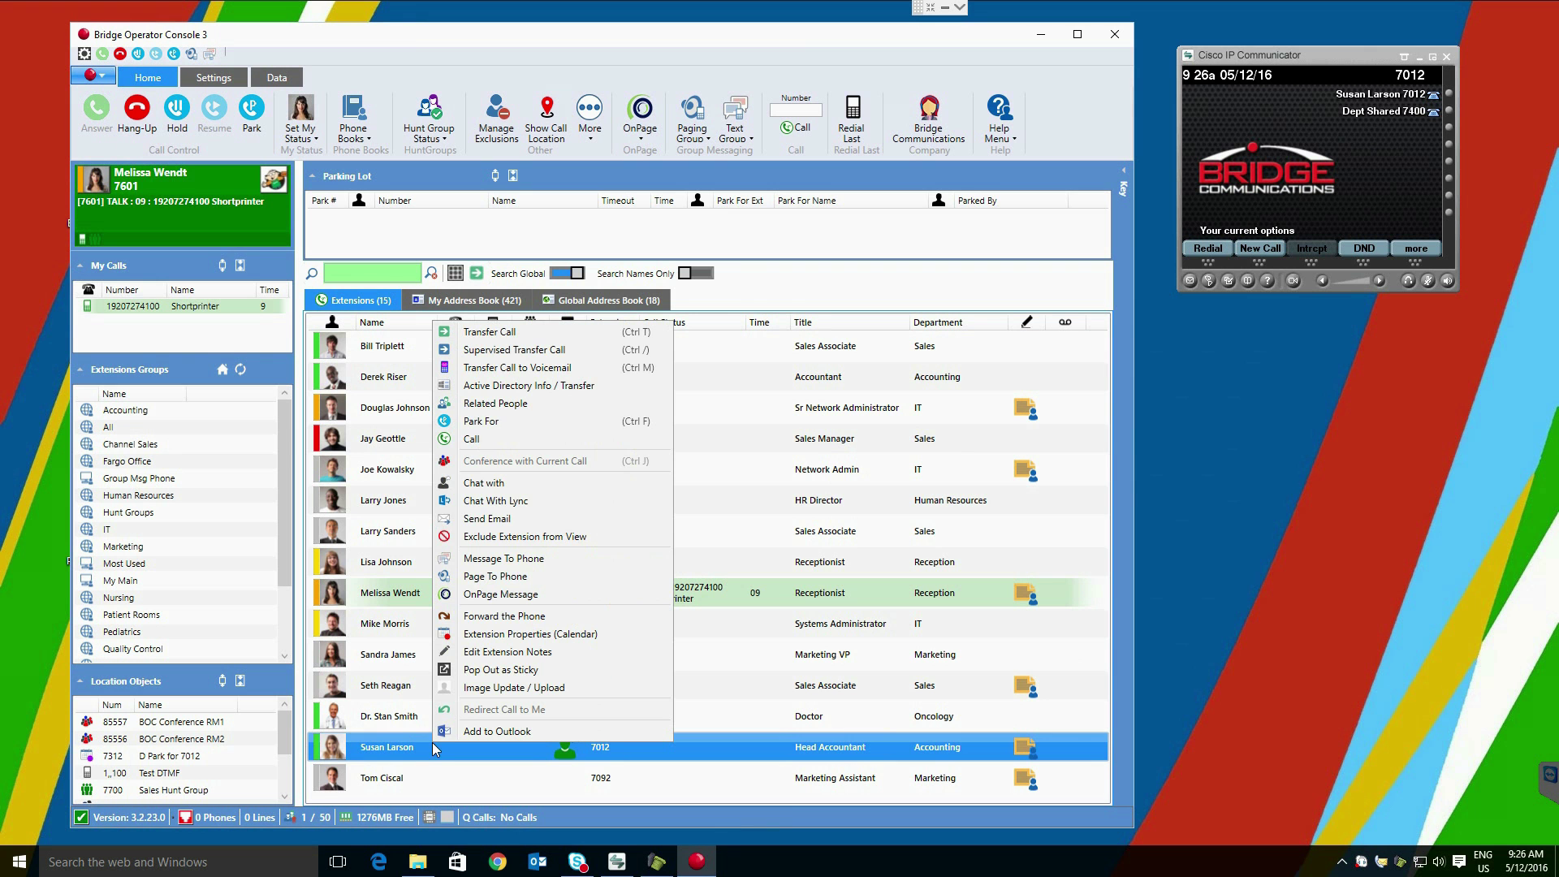
click(537, 422)
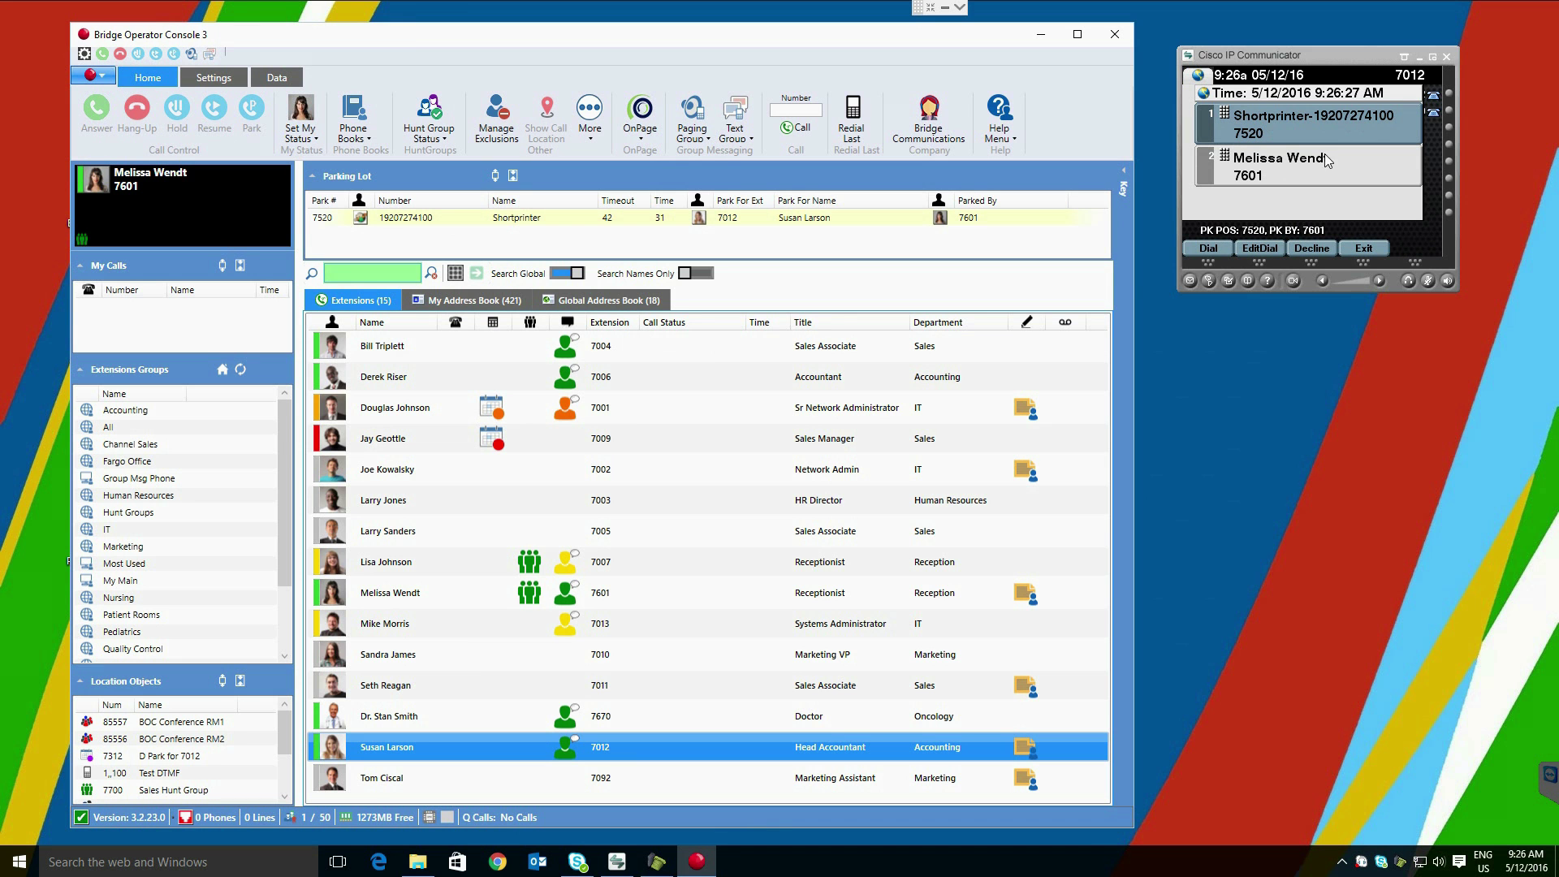
click(1217, 250)
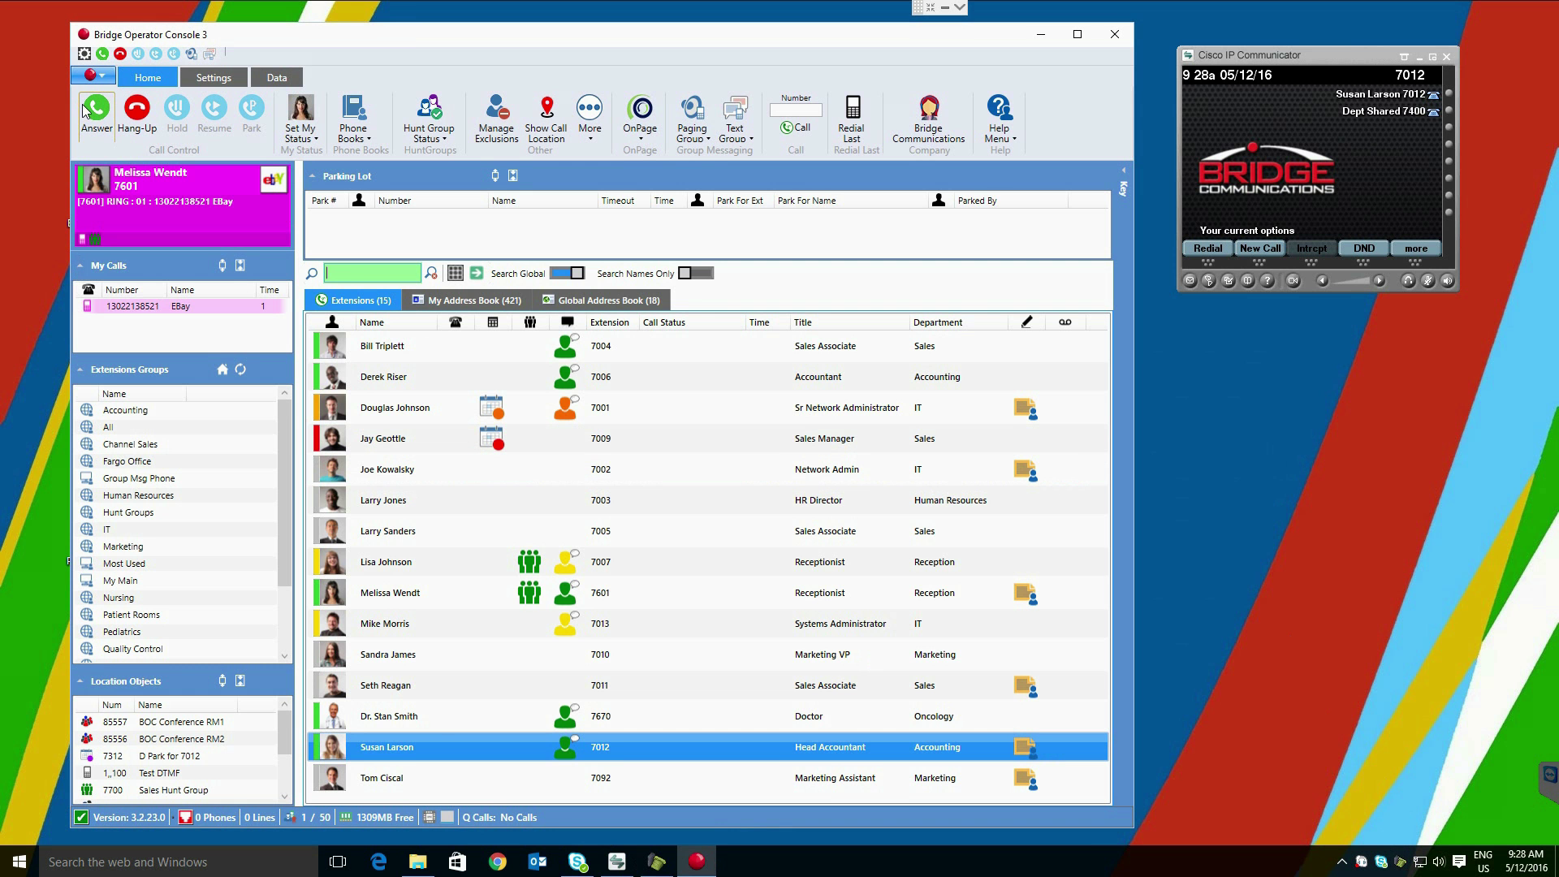
Step: Answer the eBay call, view the contact's Active Directory Info / Transfer details, then close the phonebook
click(84, 110)
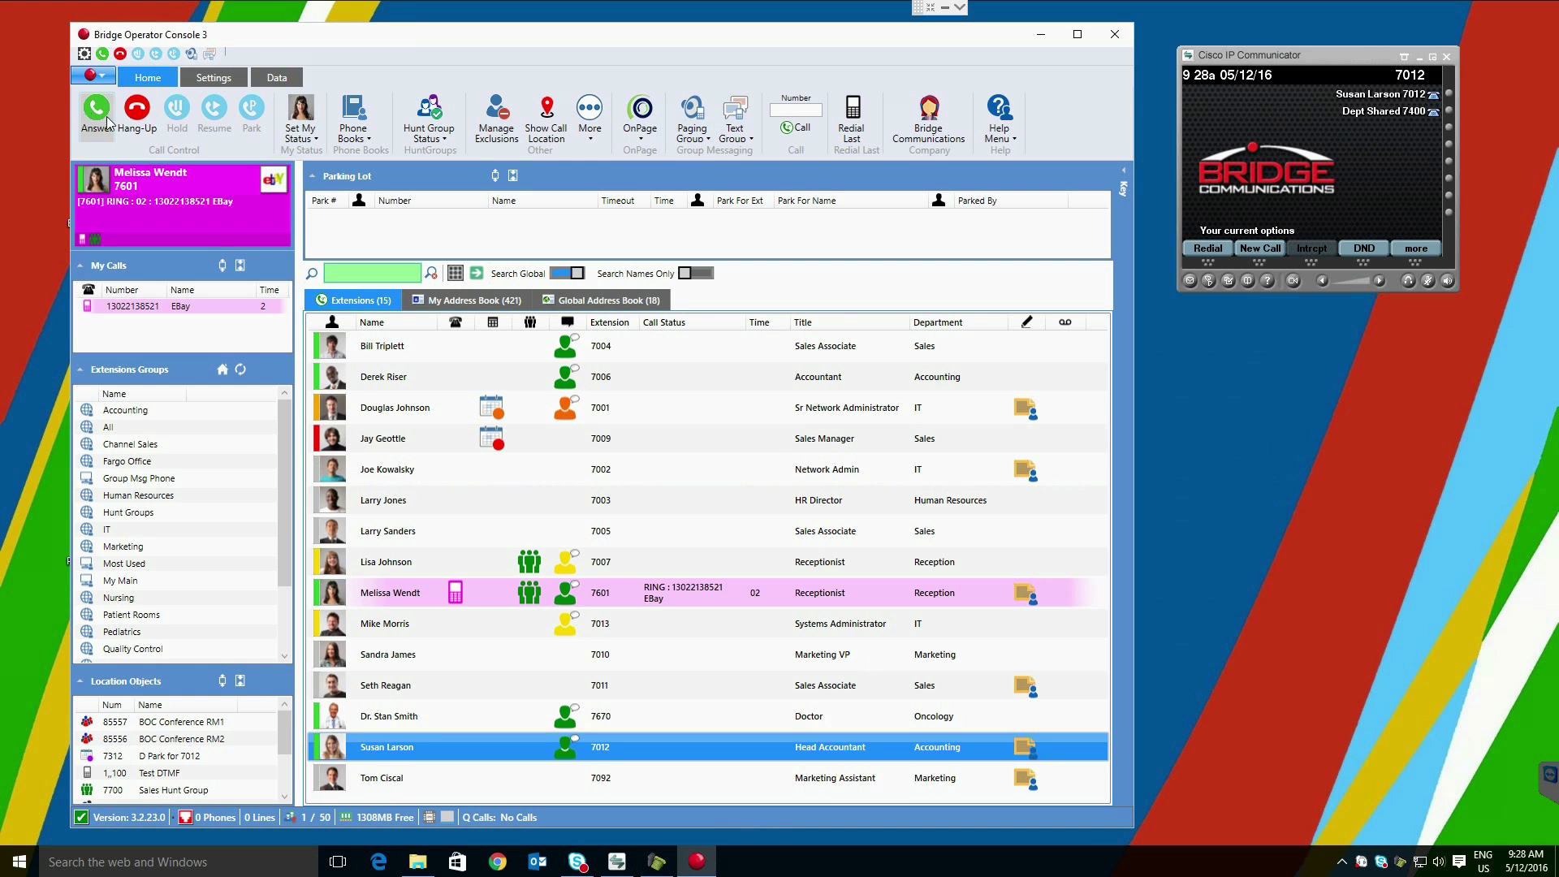
right_click(466, 743)
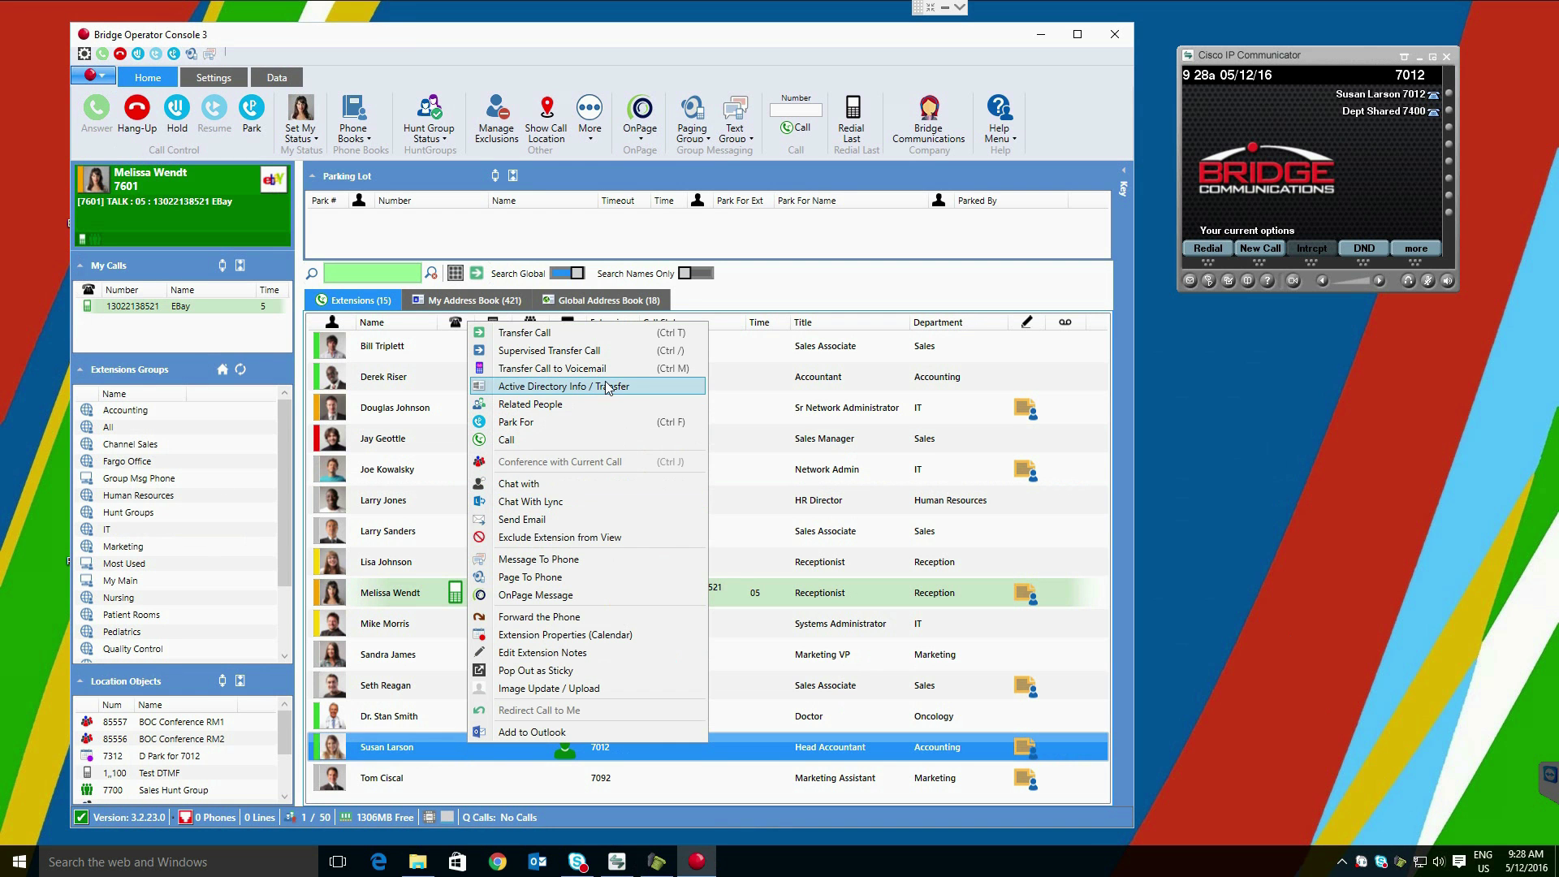
click(635, 388)
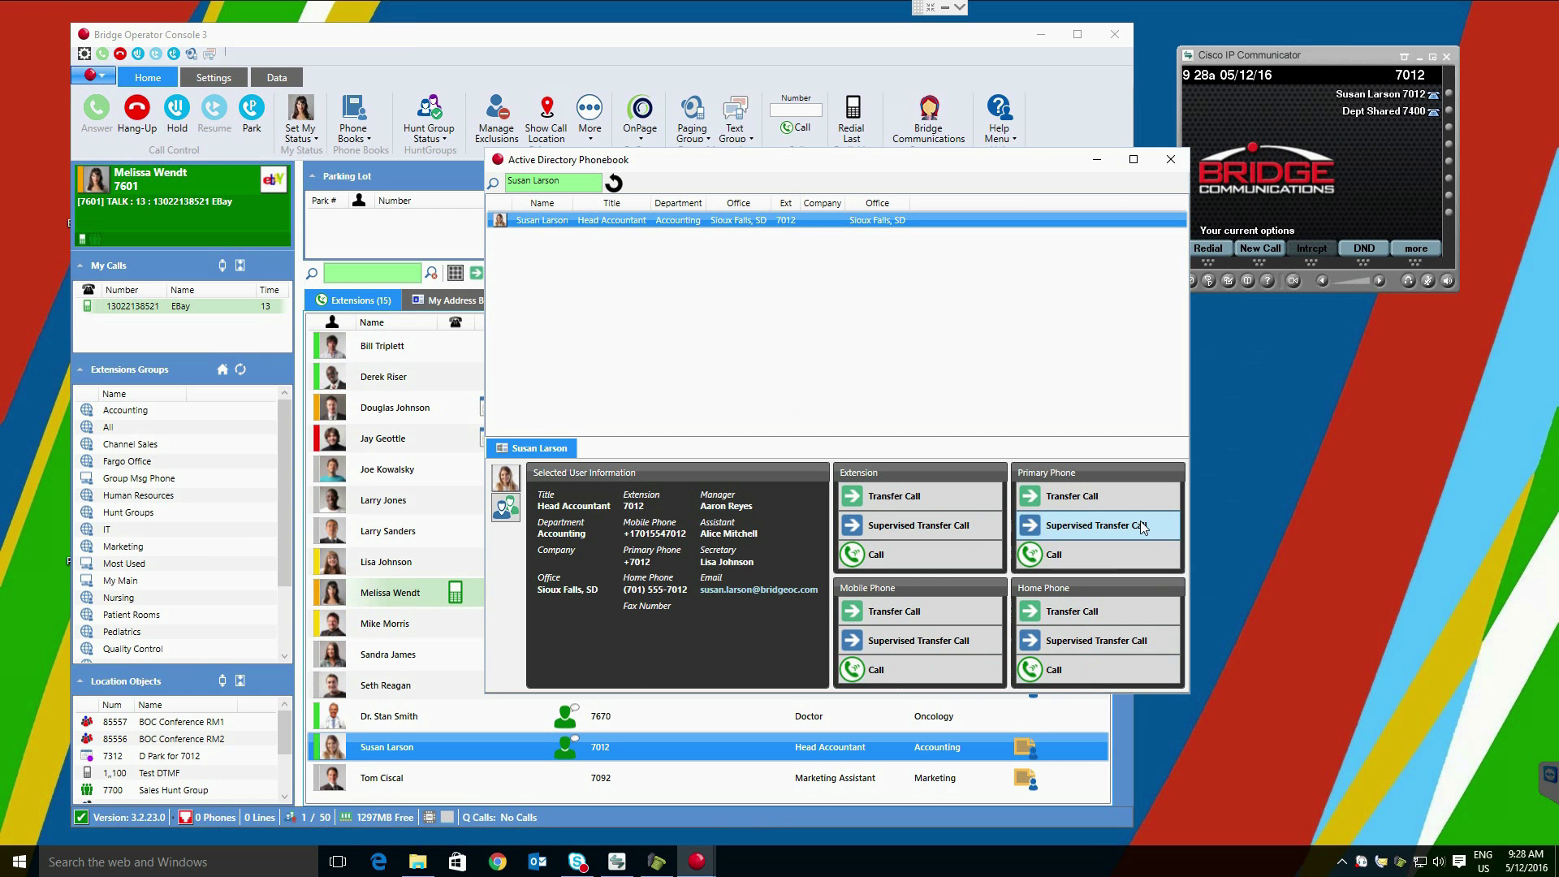
click(1180, 164)
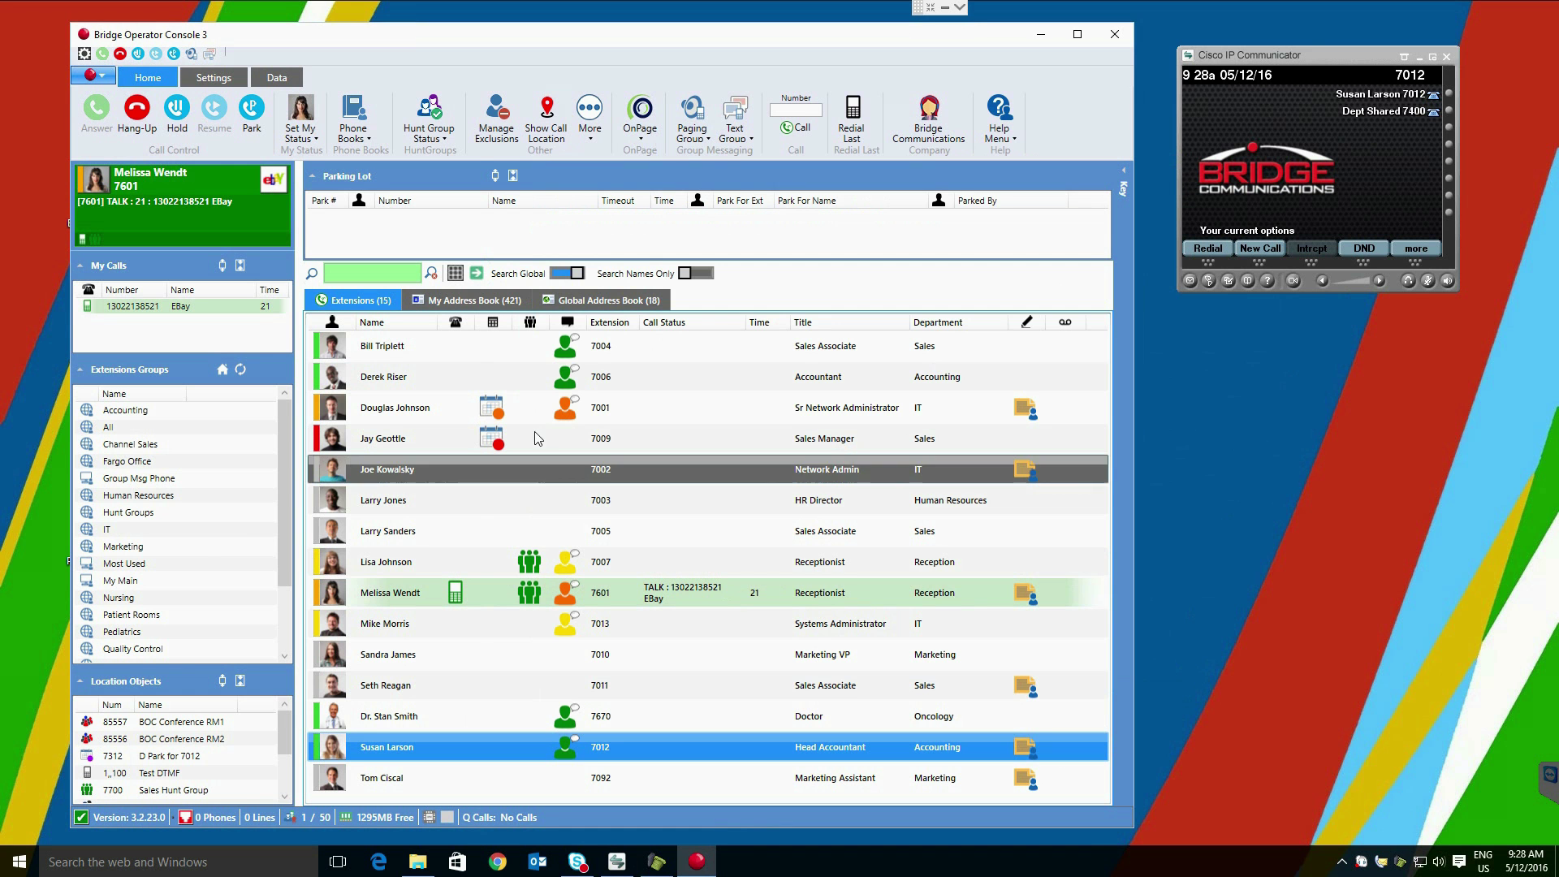
Step: Open Related People for the employee and move the window up and left
right_click(524, 373)
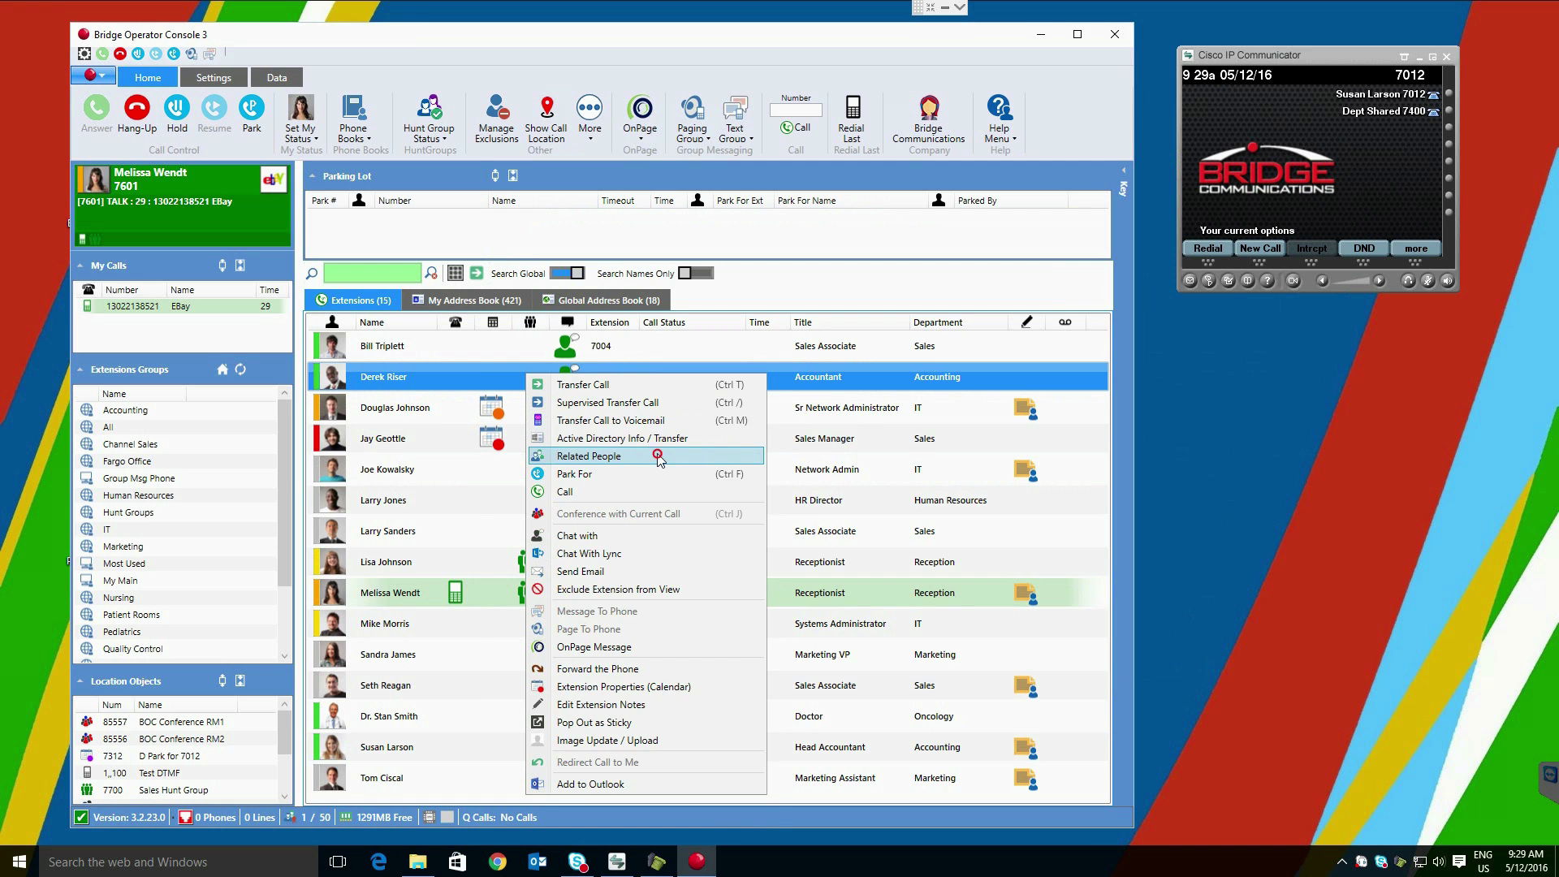
click(658, 455)
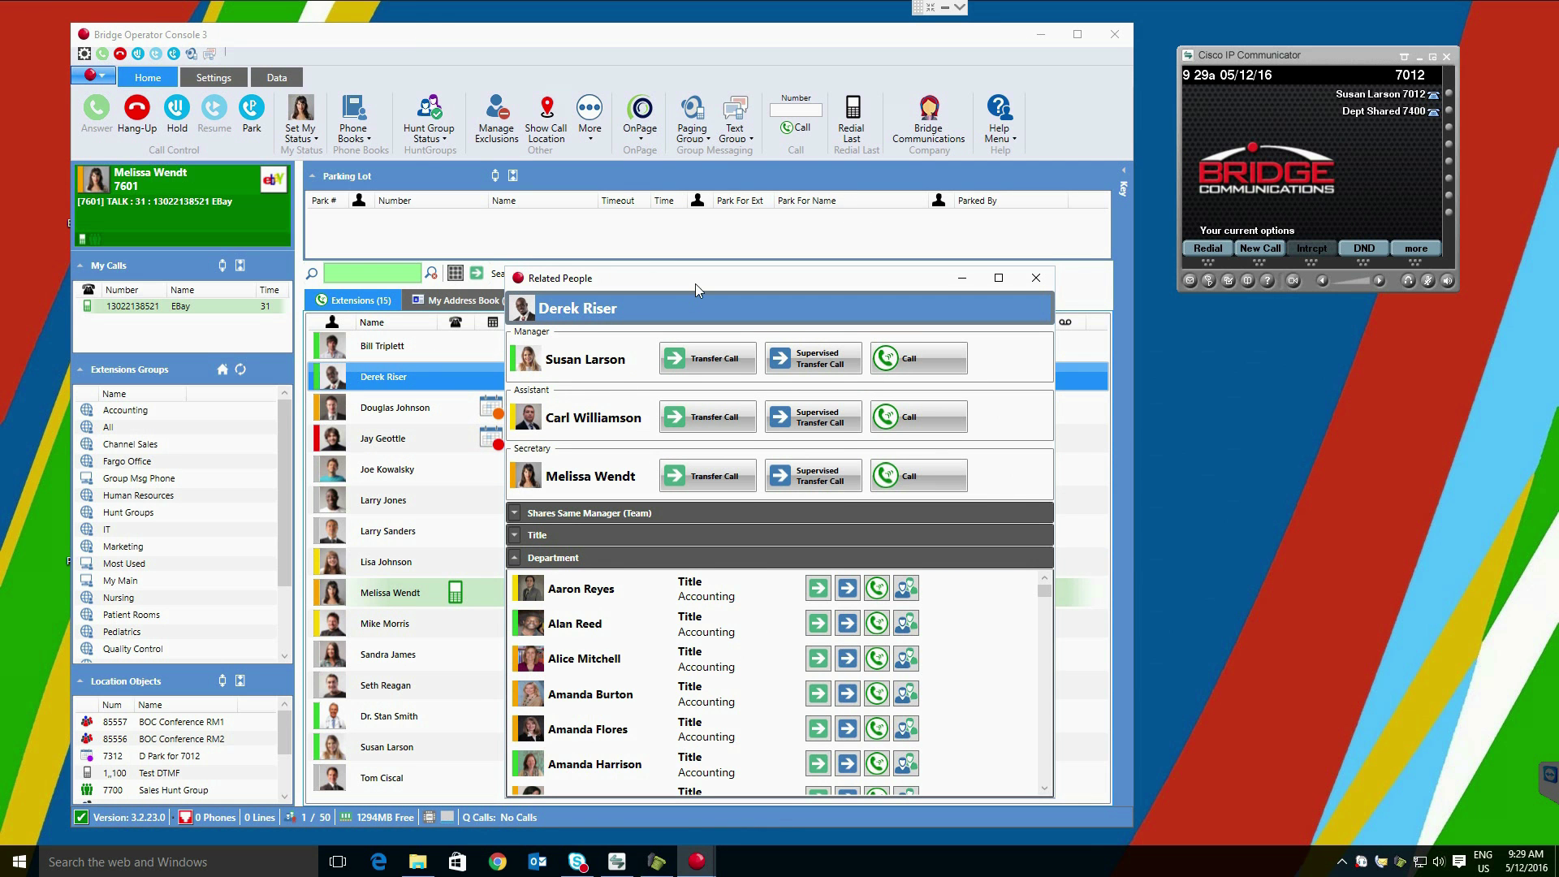
drag(695, 279, 639, 165)
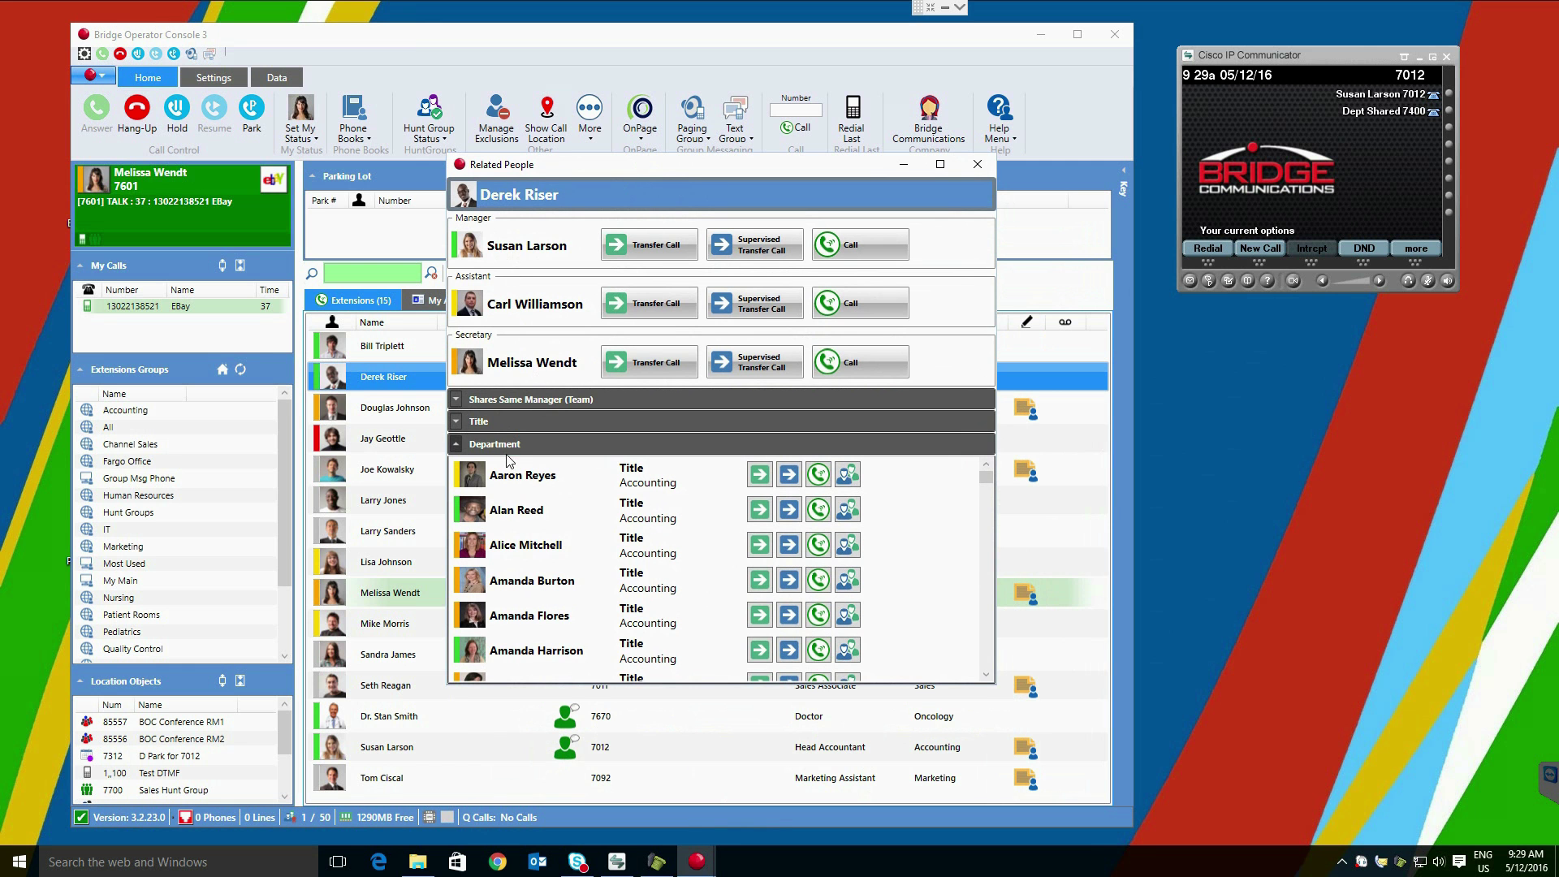
Step: Expand and collapse the same-title and Shares Same Manager colleague sections
click(457, 422)
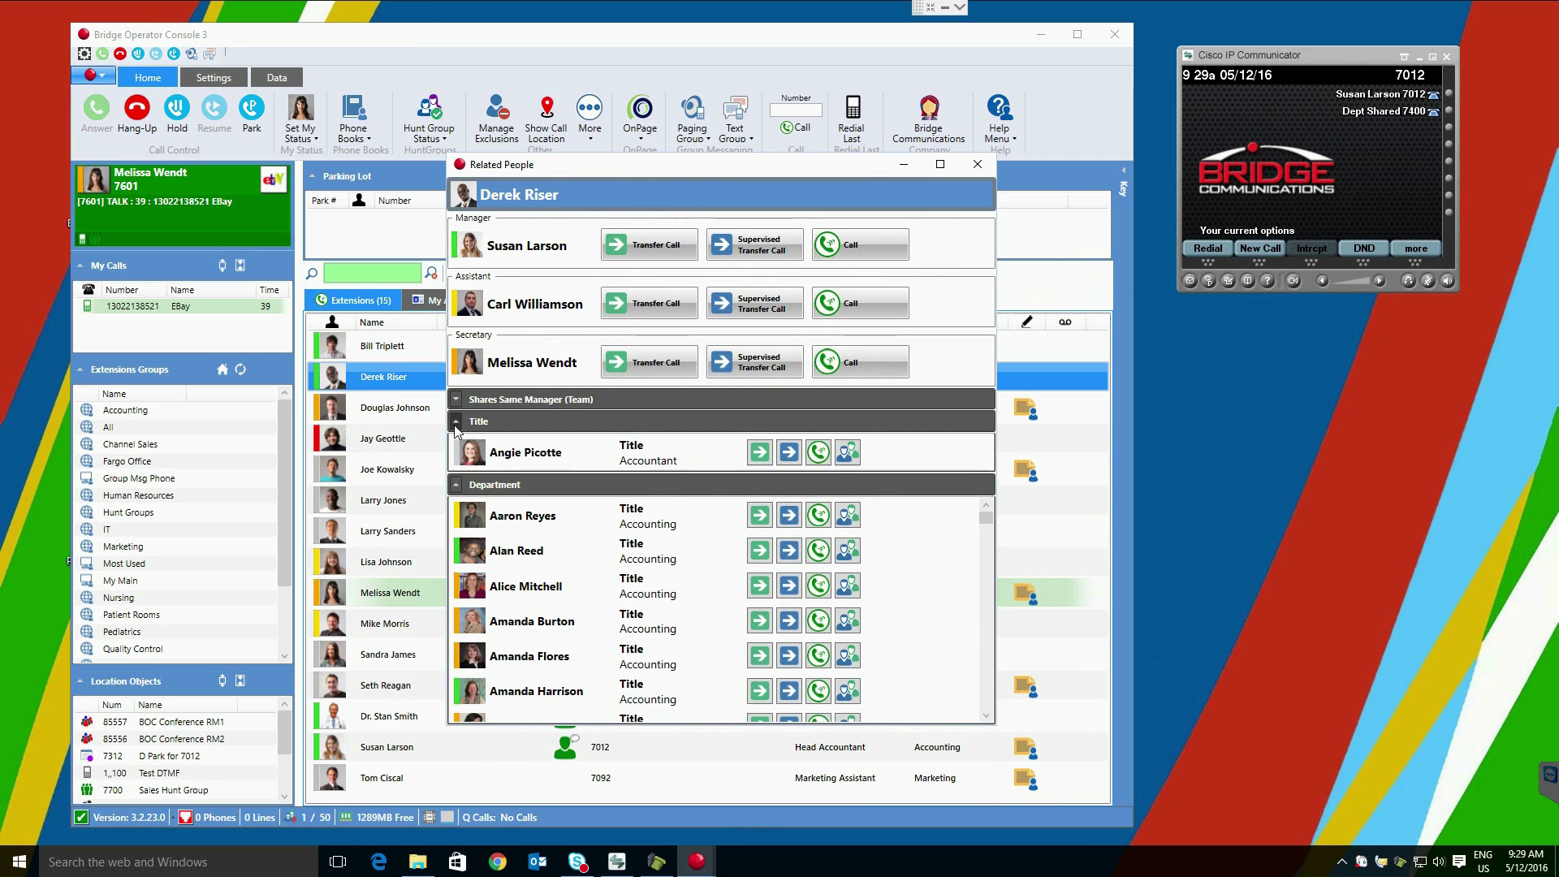
click(457, 422)
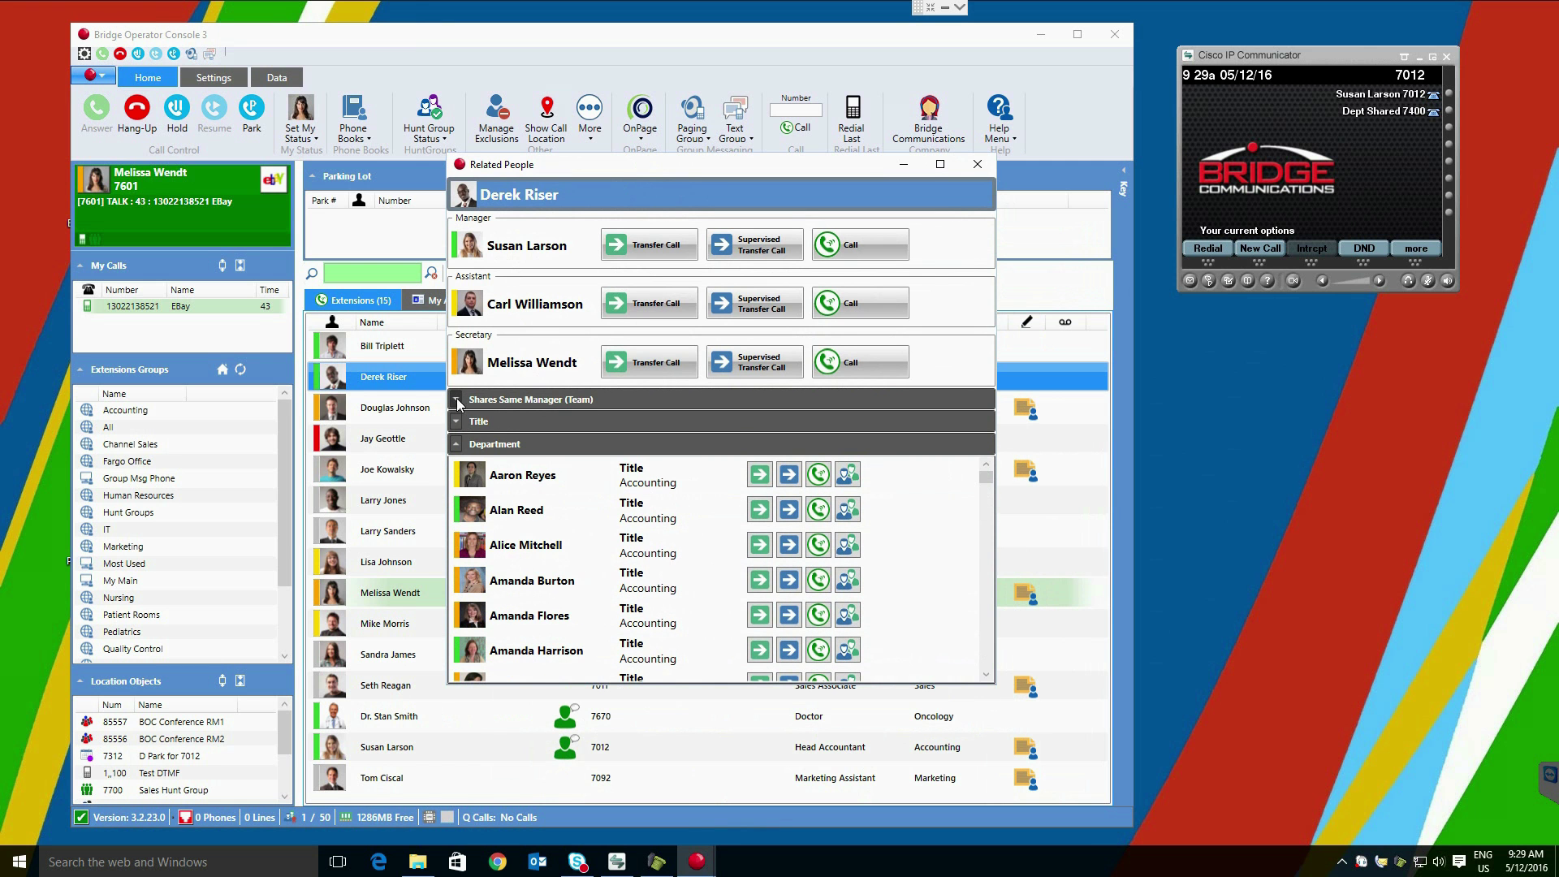
click(456, 401)
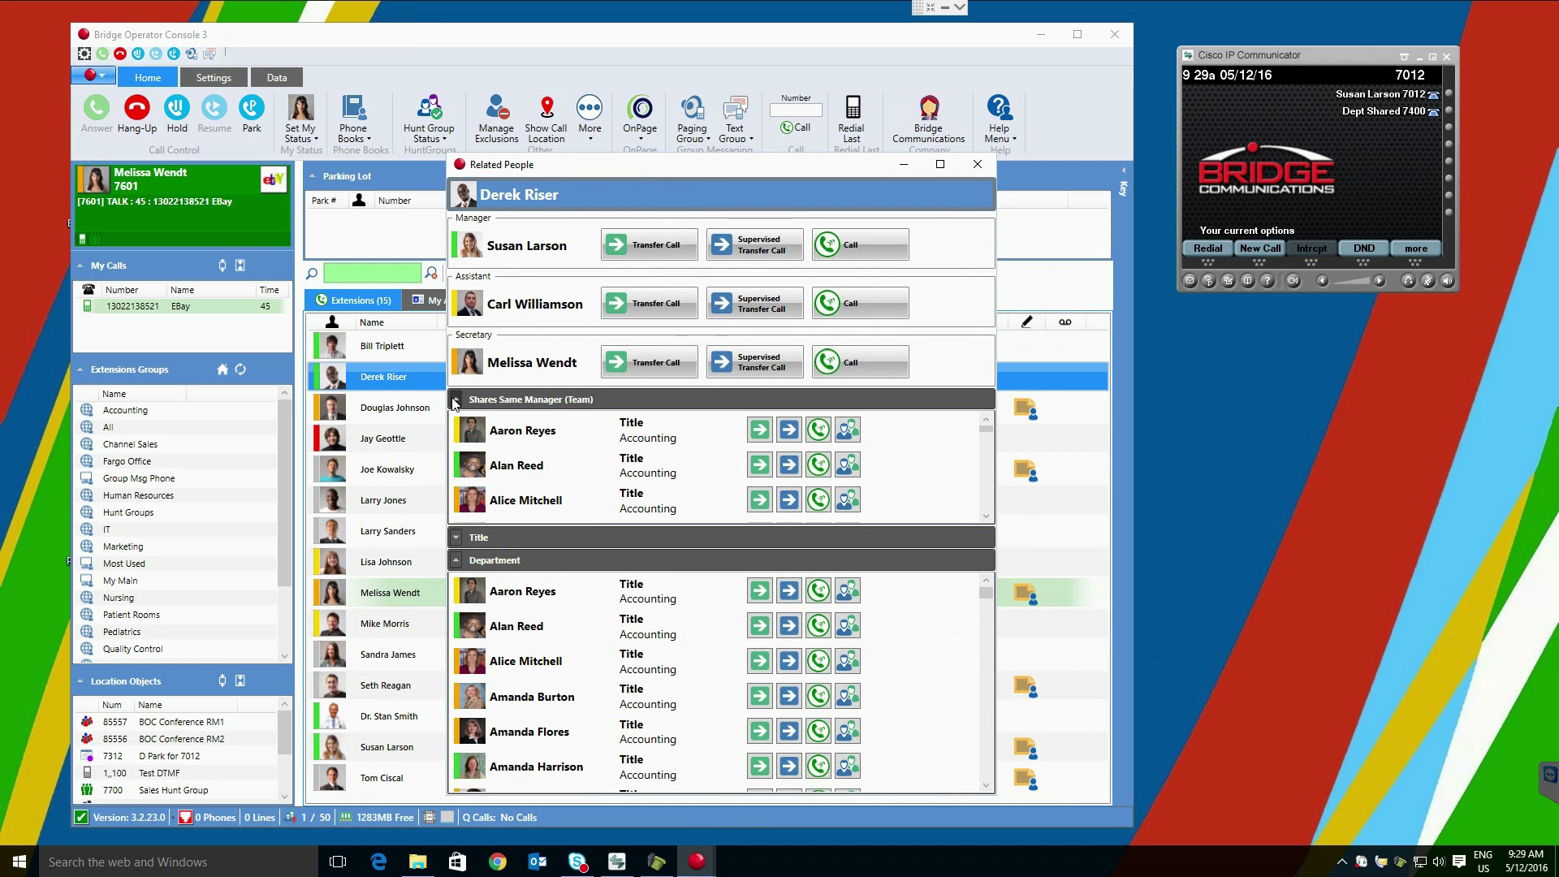
click(455, 401)
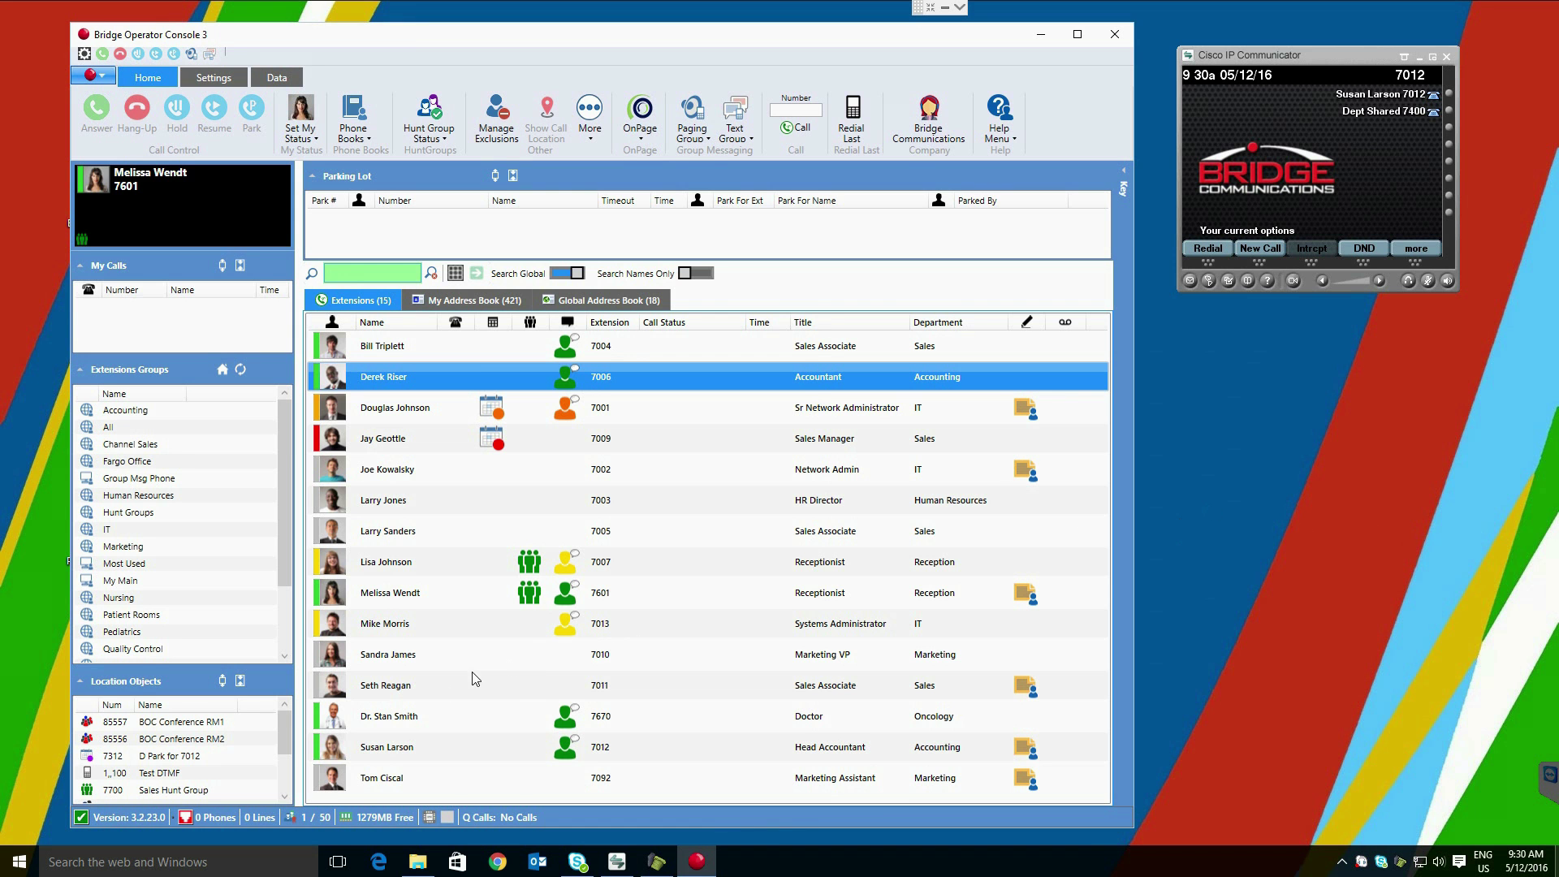
Step: Send 'You have a visitor at the front desk' via Message To Phone to the Head Accountant's extension
right_click(446, 748)
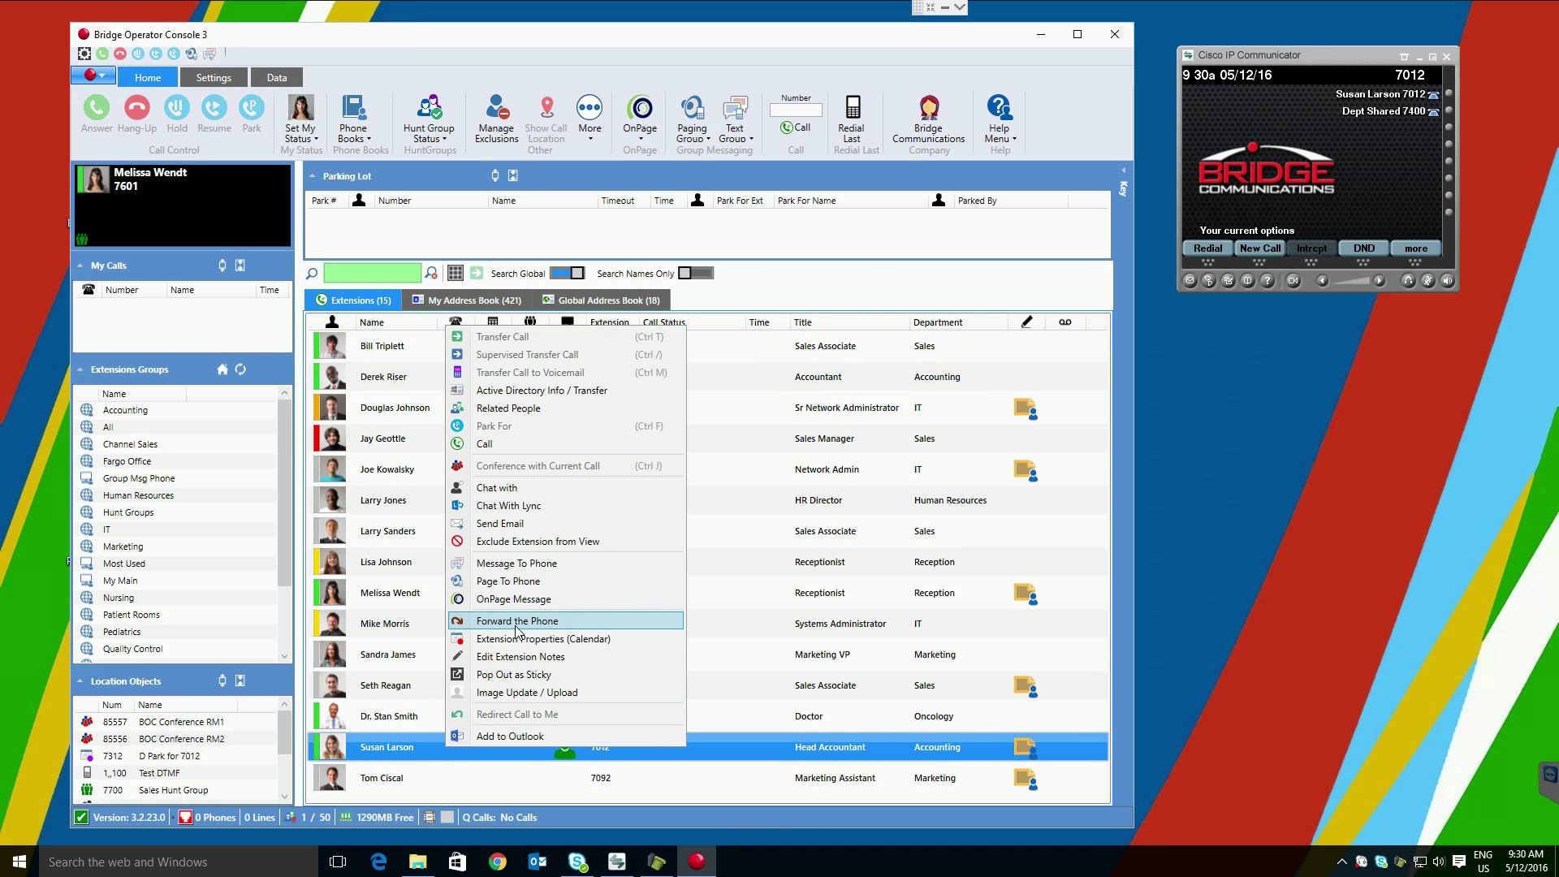
click(576, 563)
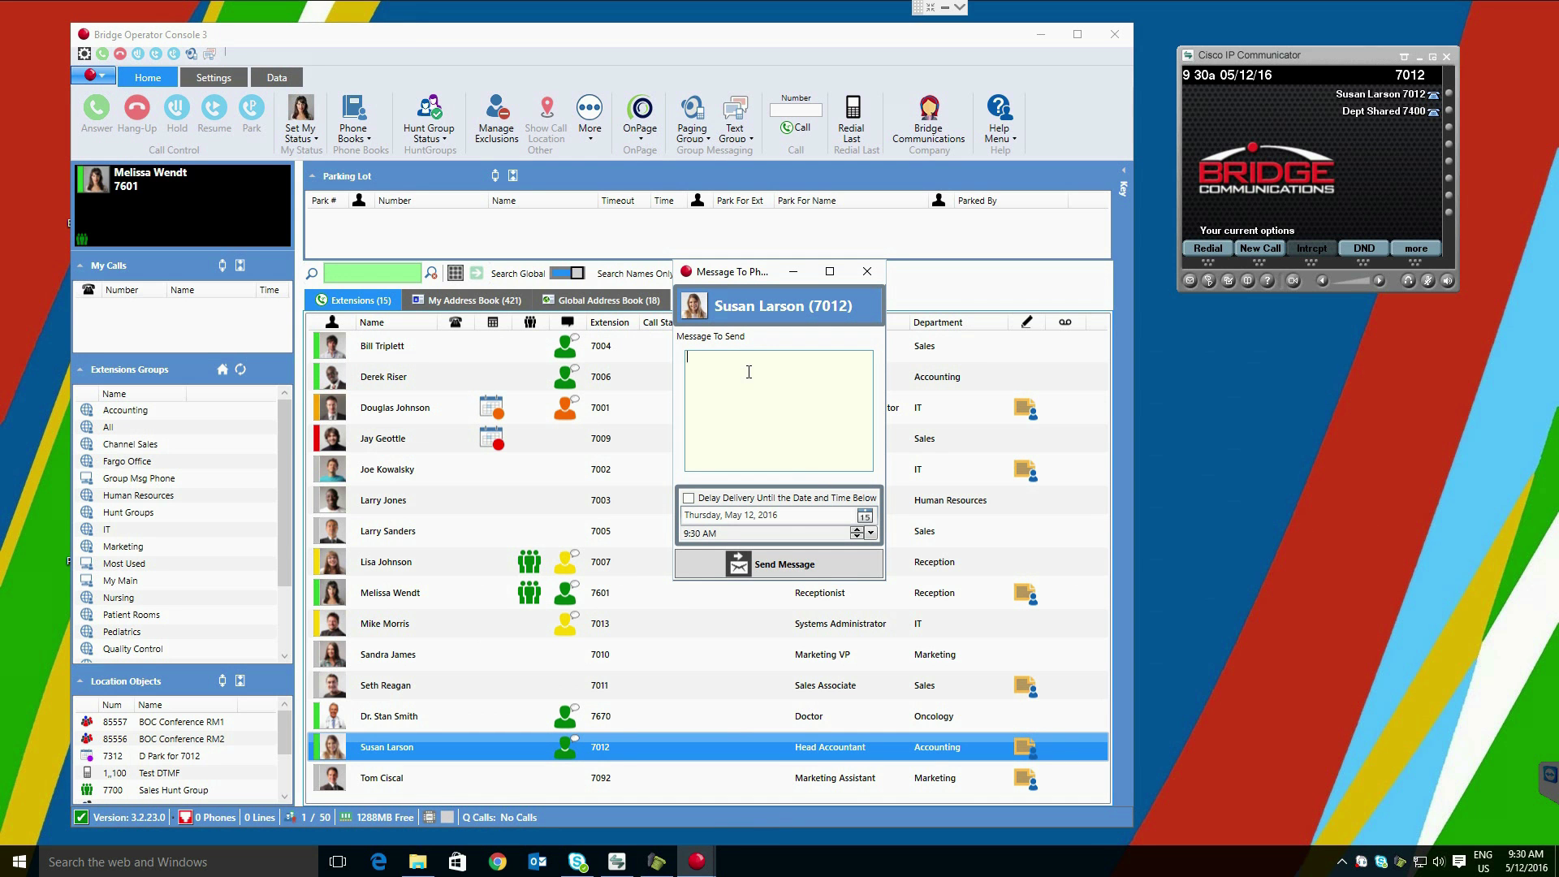
text(You have a visitor at the front desk)
click(784, 565)
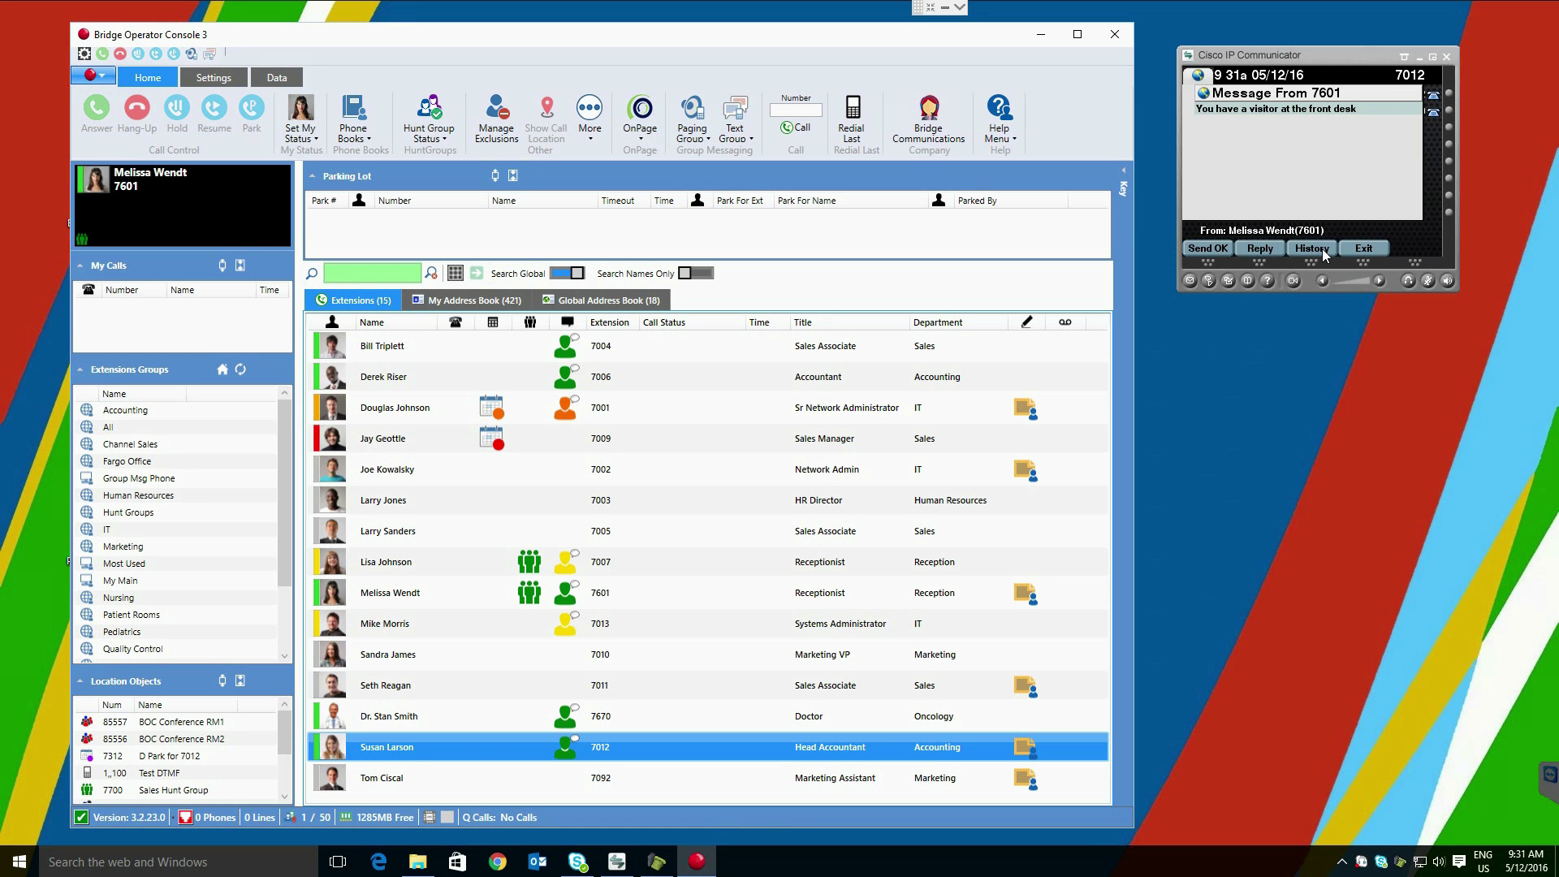
click(1209, 249)
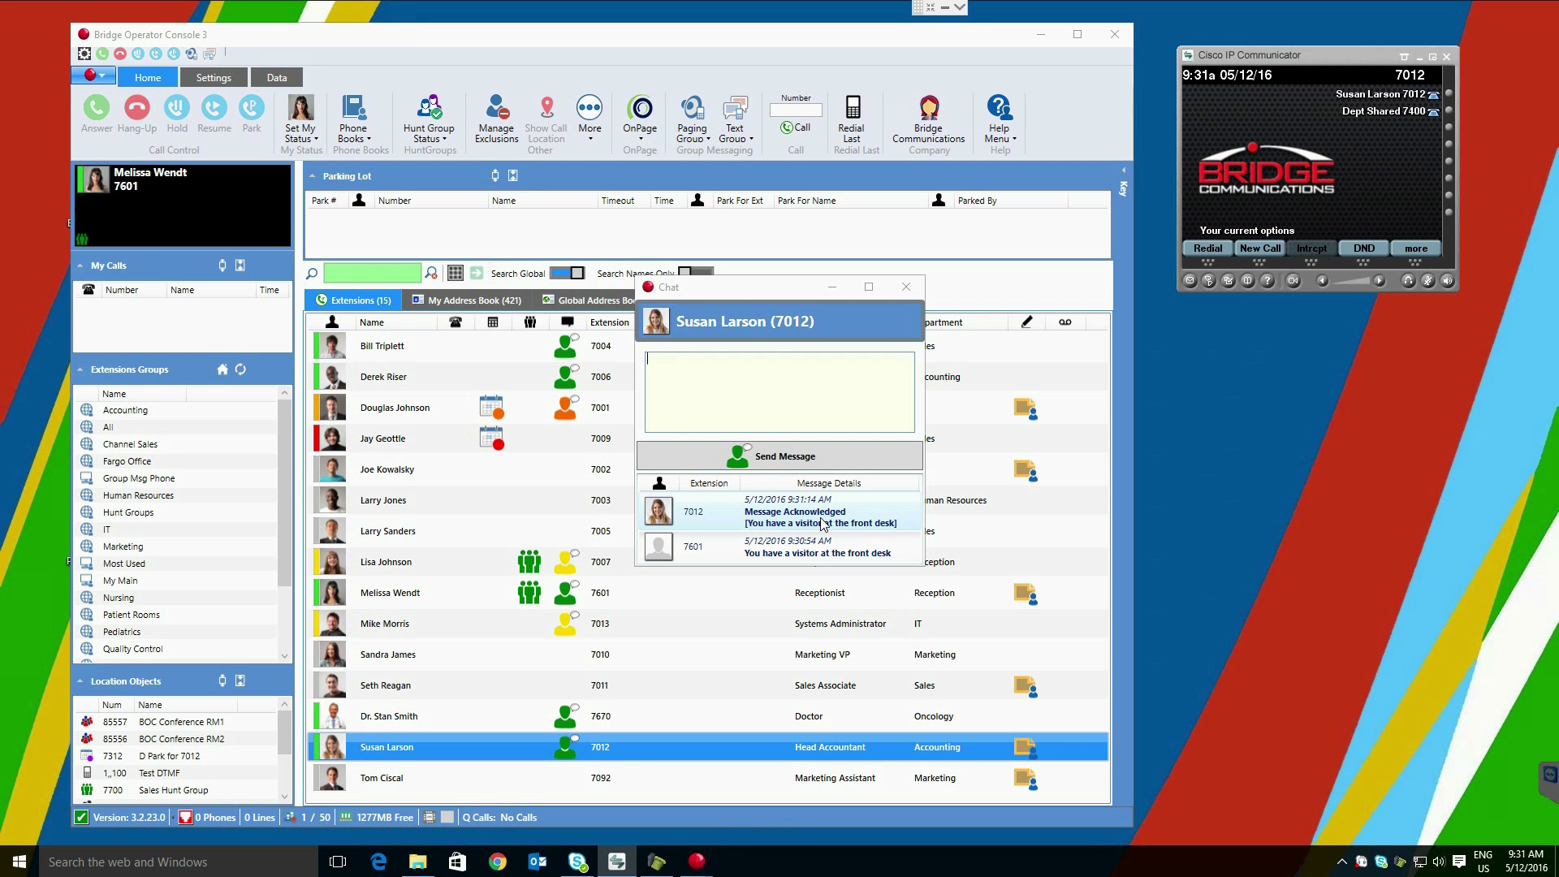
click(790, 374)
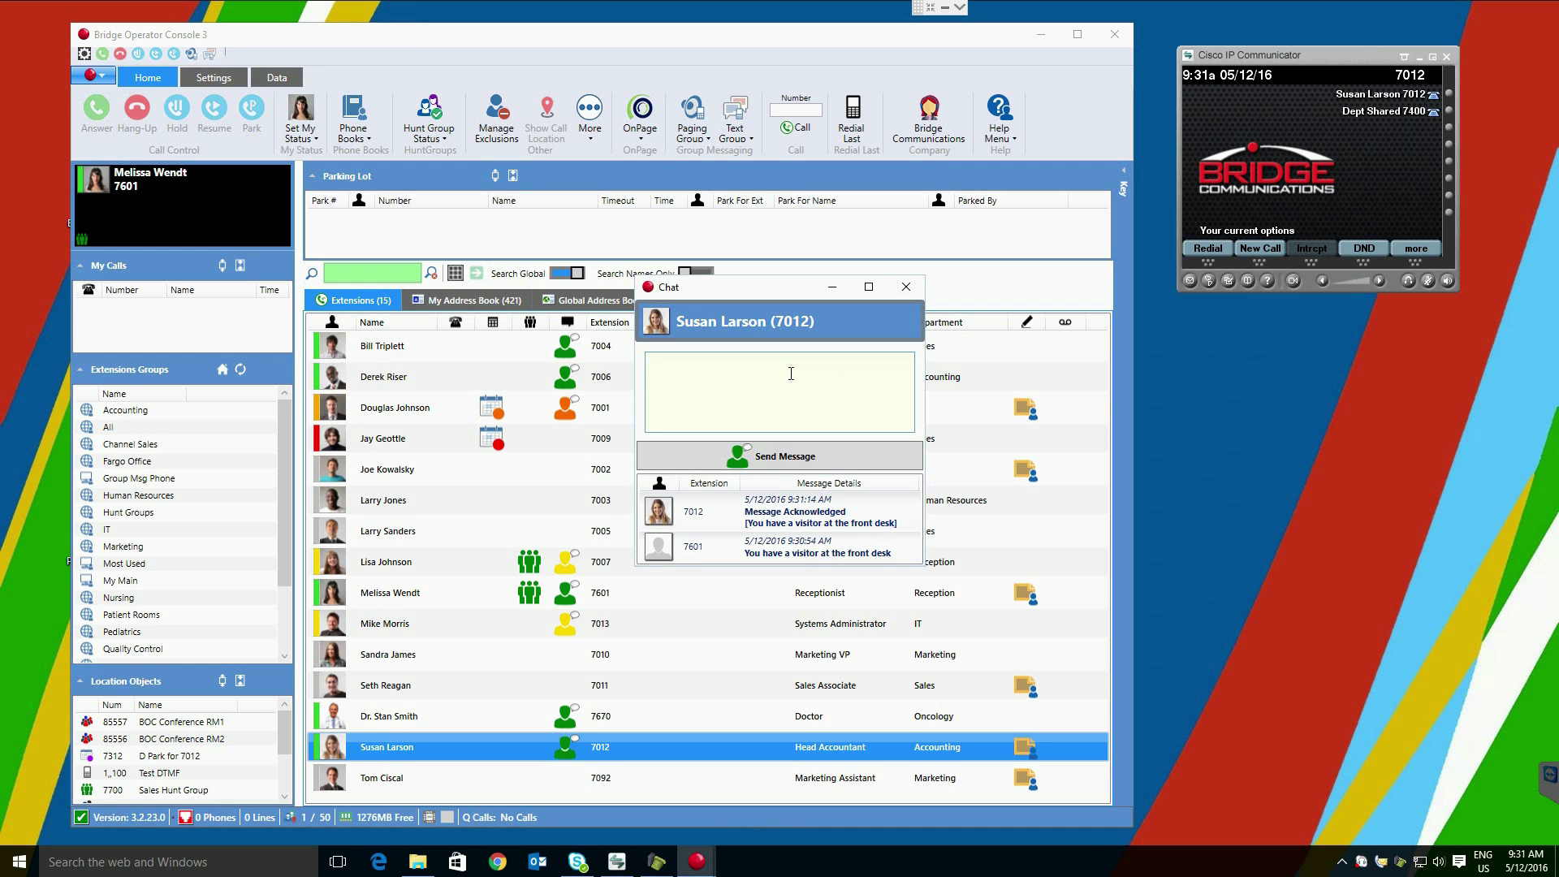
text(Ok)
click(796, 461)
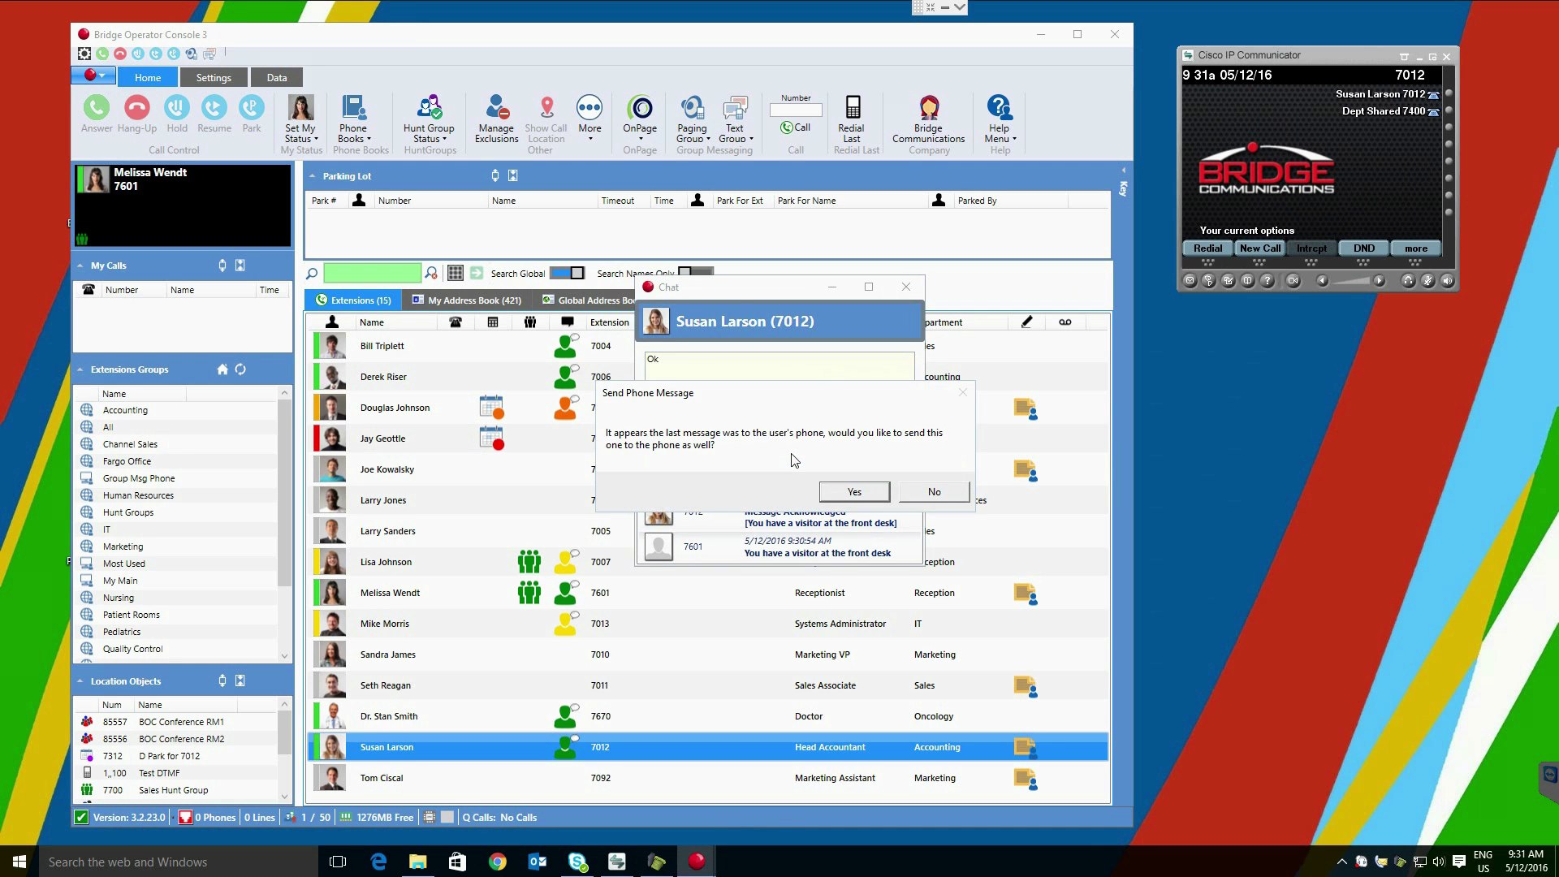
click(852, 492)
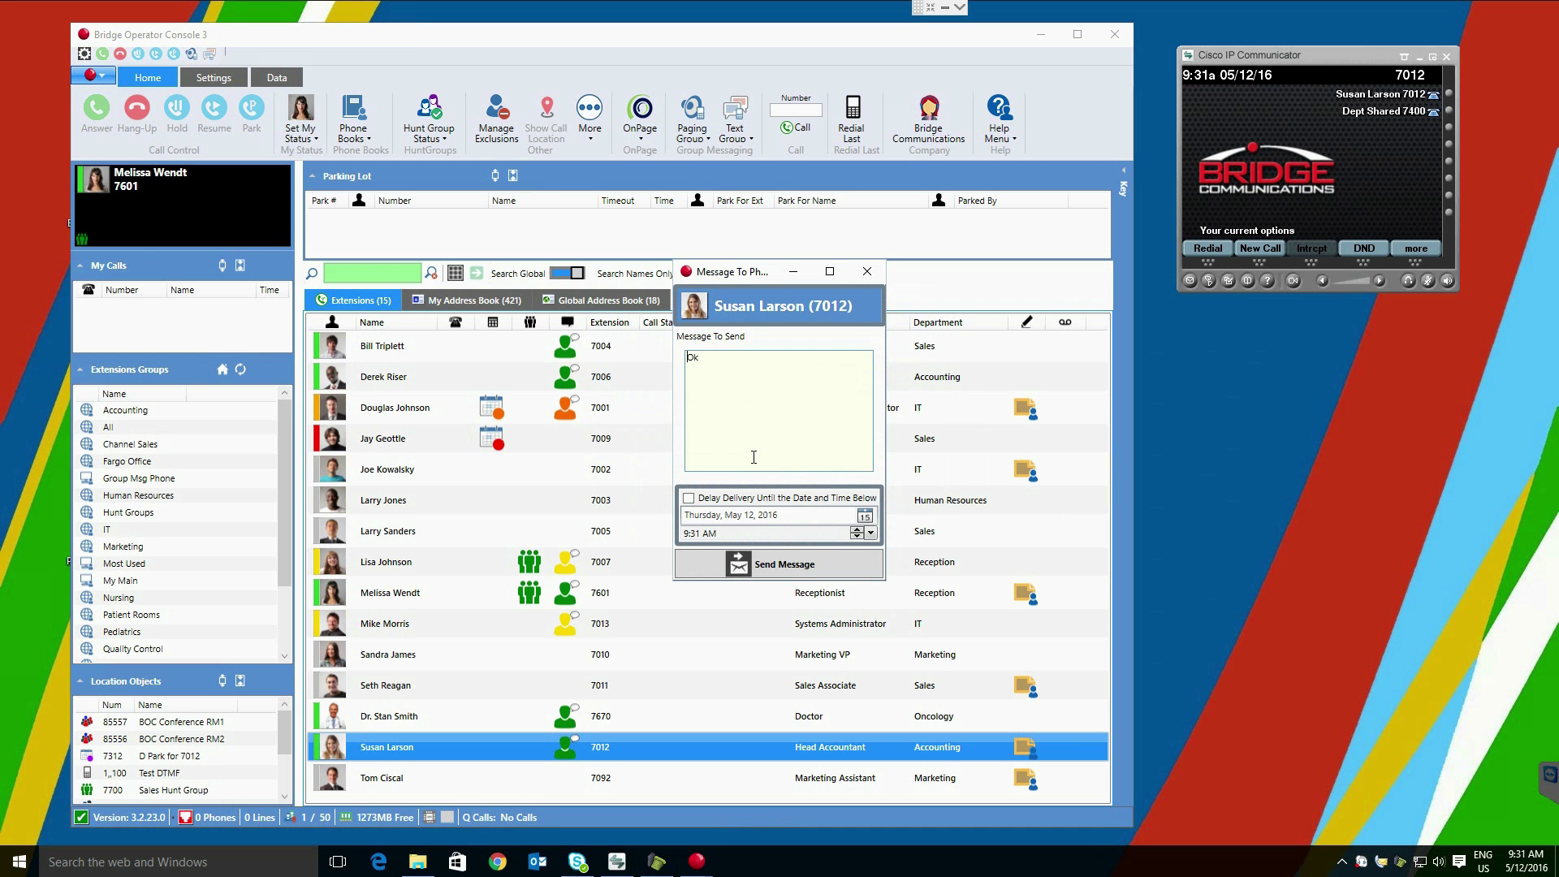
click(869, 272)
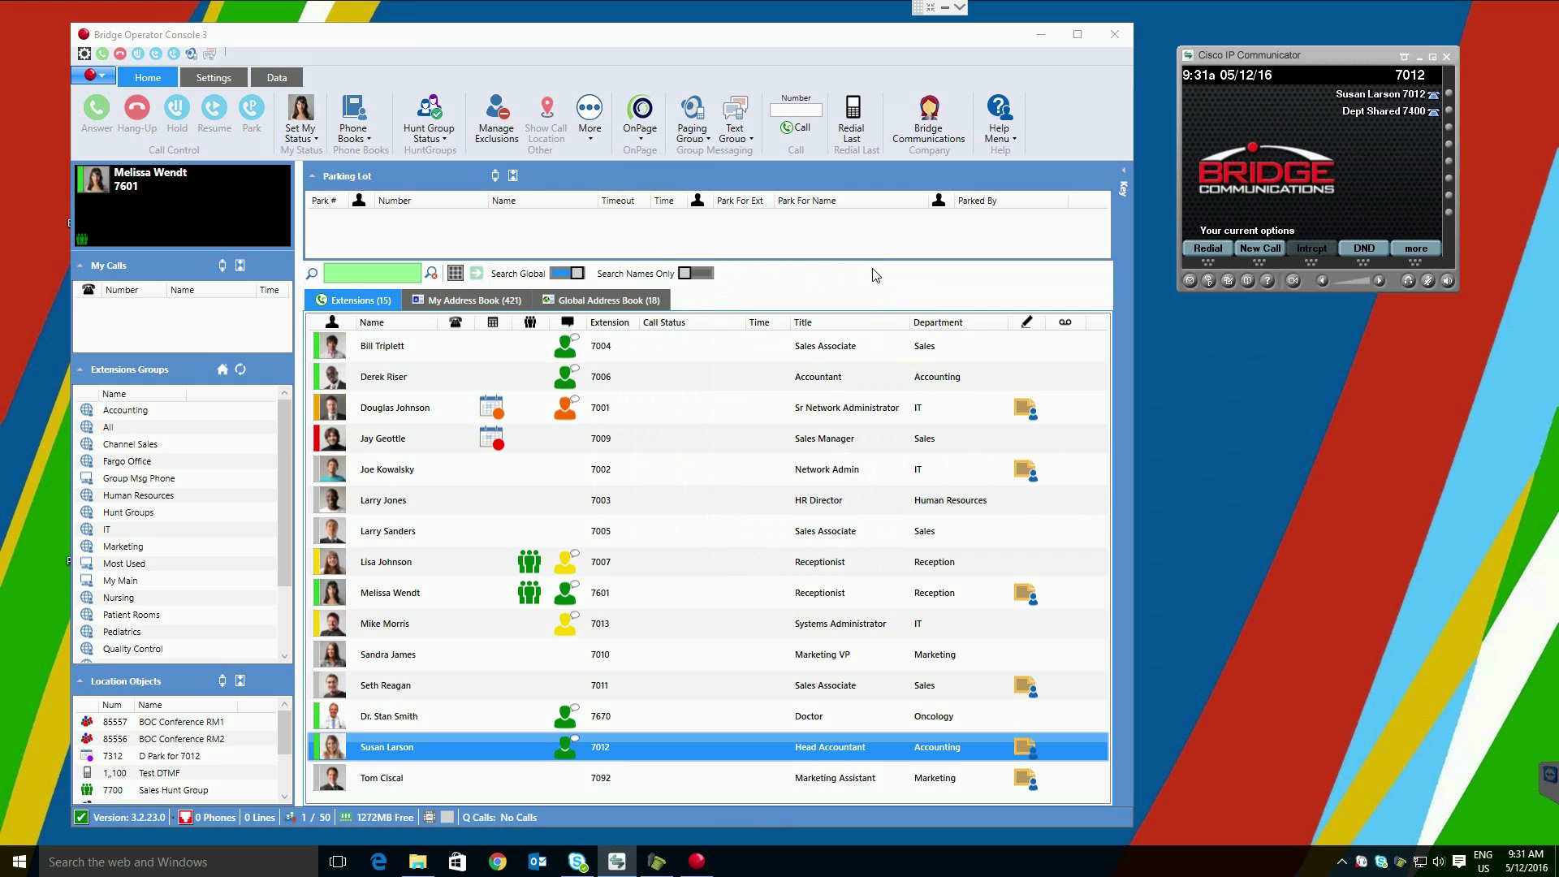
Step: Start Page To Phone on the Head Accountant's extension, then stop paging
right_click(429, 754)
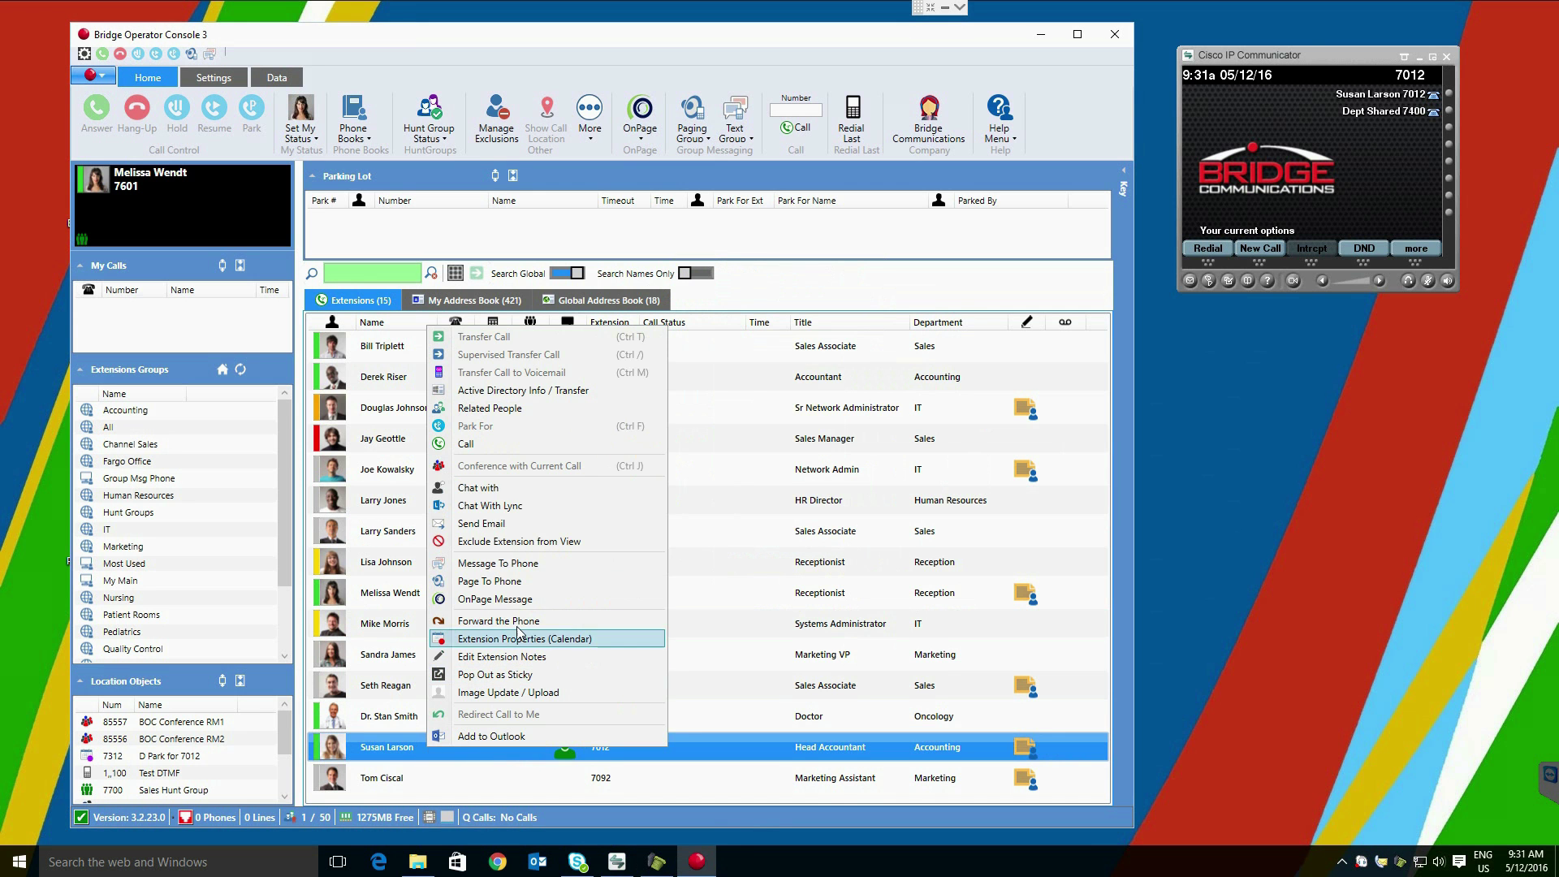
click(543, 581)
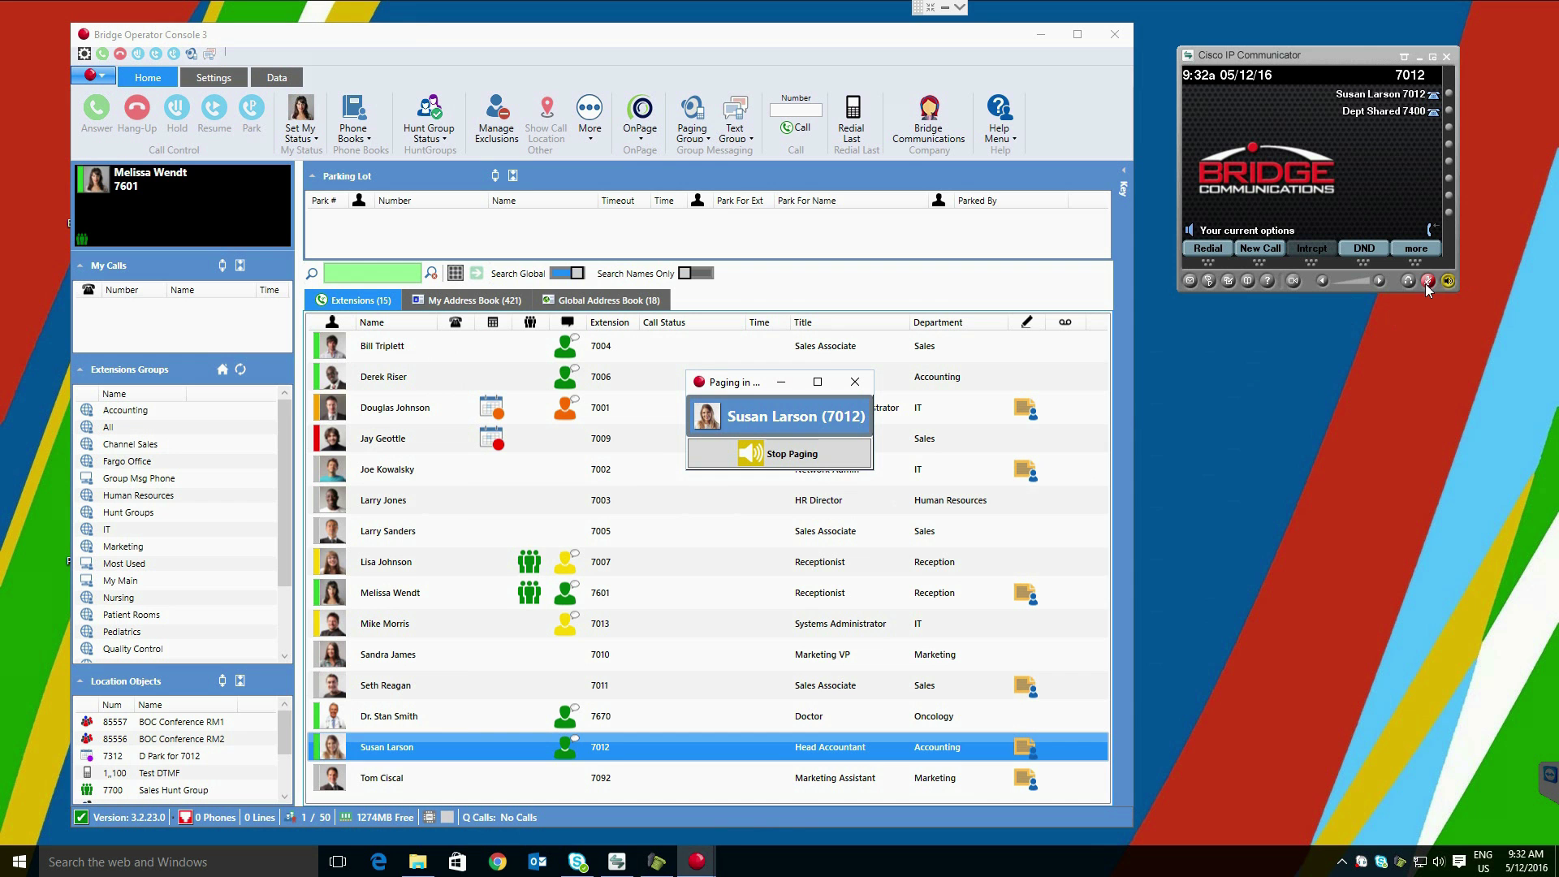
click(794, 456)
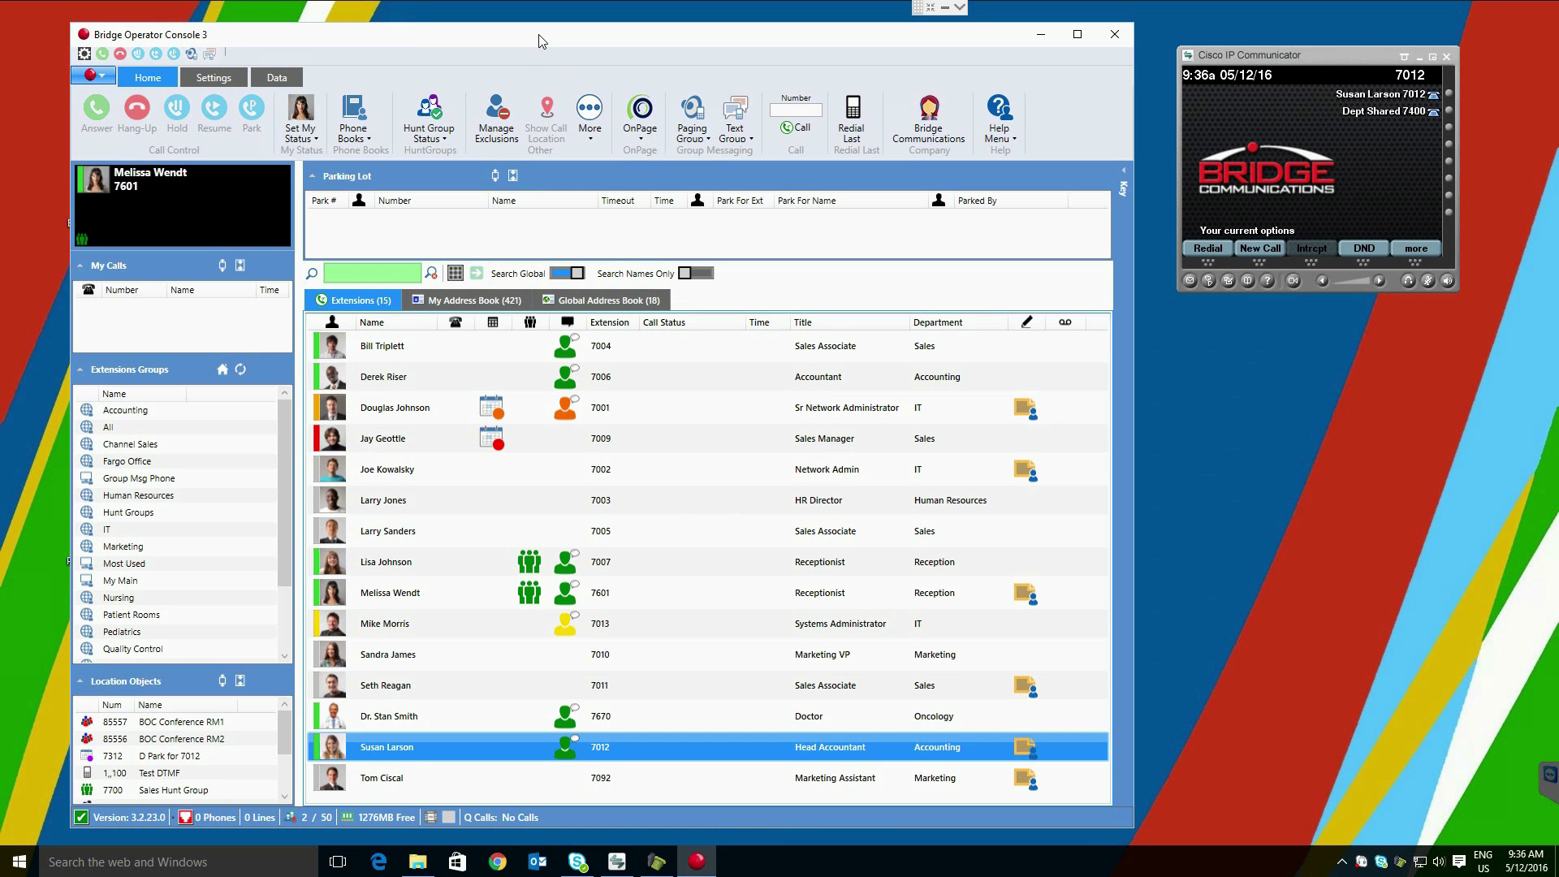
Step: Switch to My Address Book, inspect a contact's actions, and keep the Exchange Contacts category
click(461, 303)
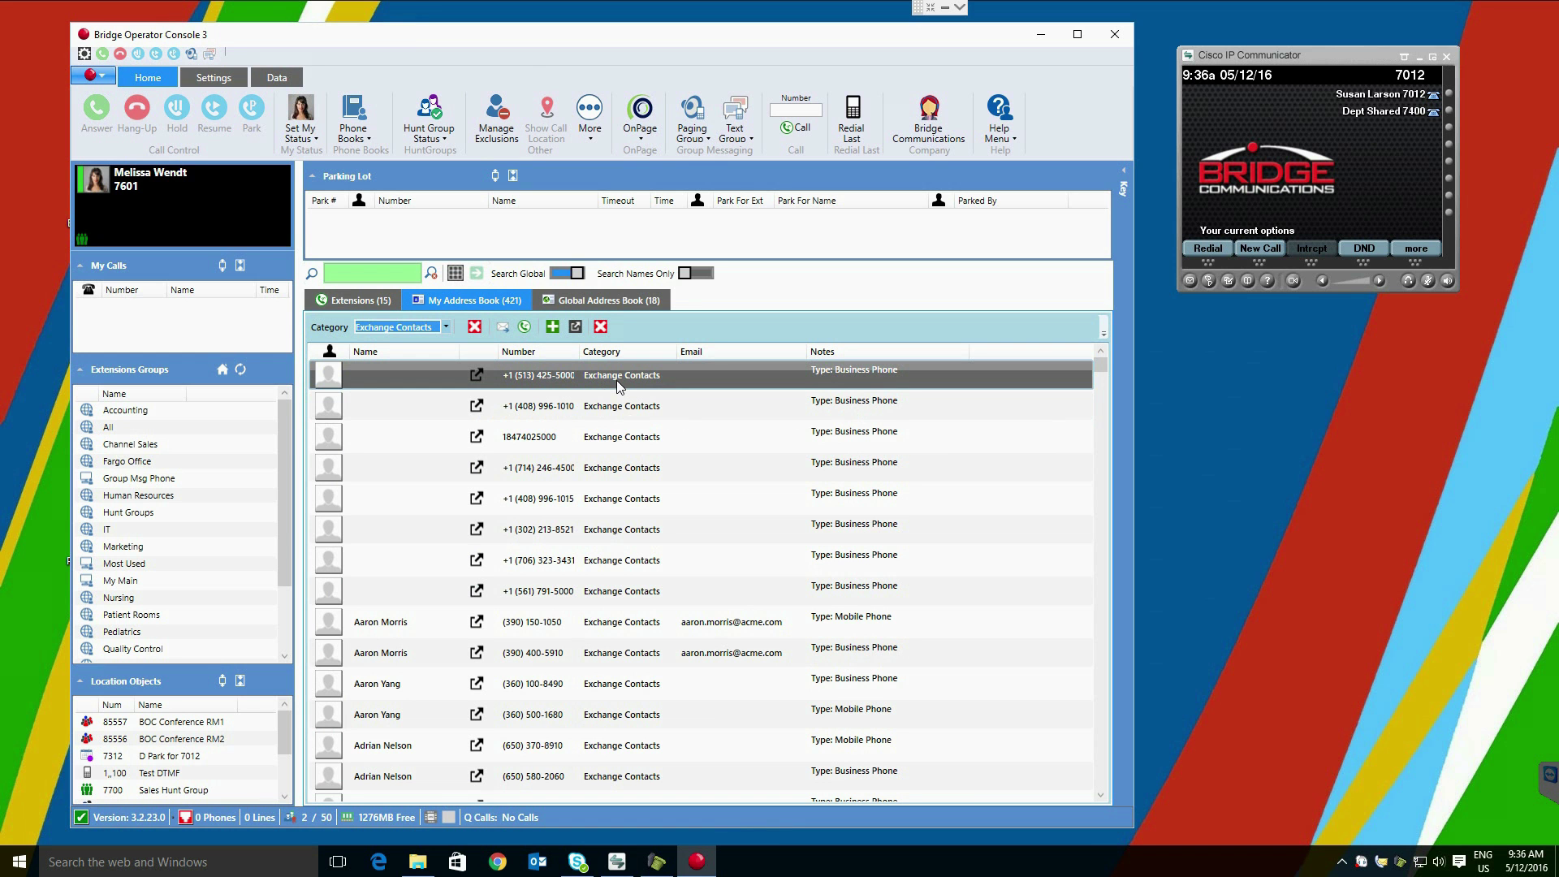
right_click(611, 436)
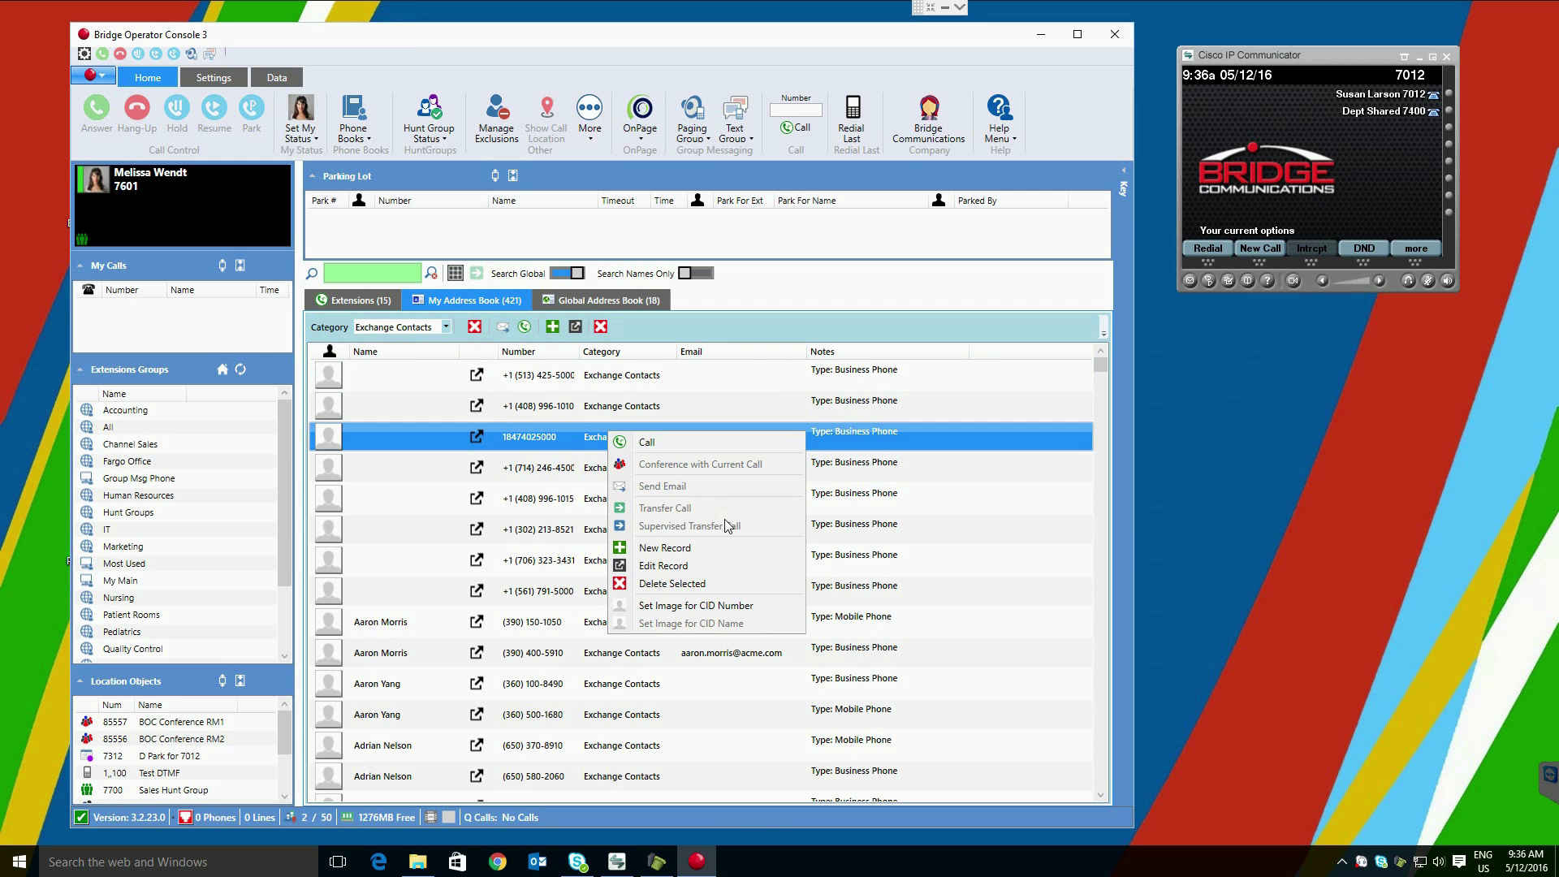
key(Escape)
click(444, 328)
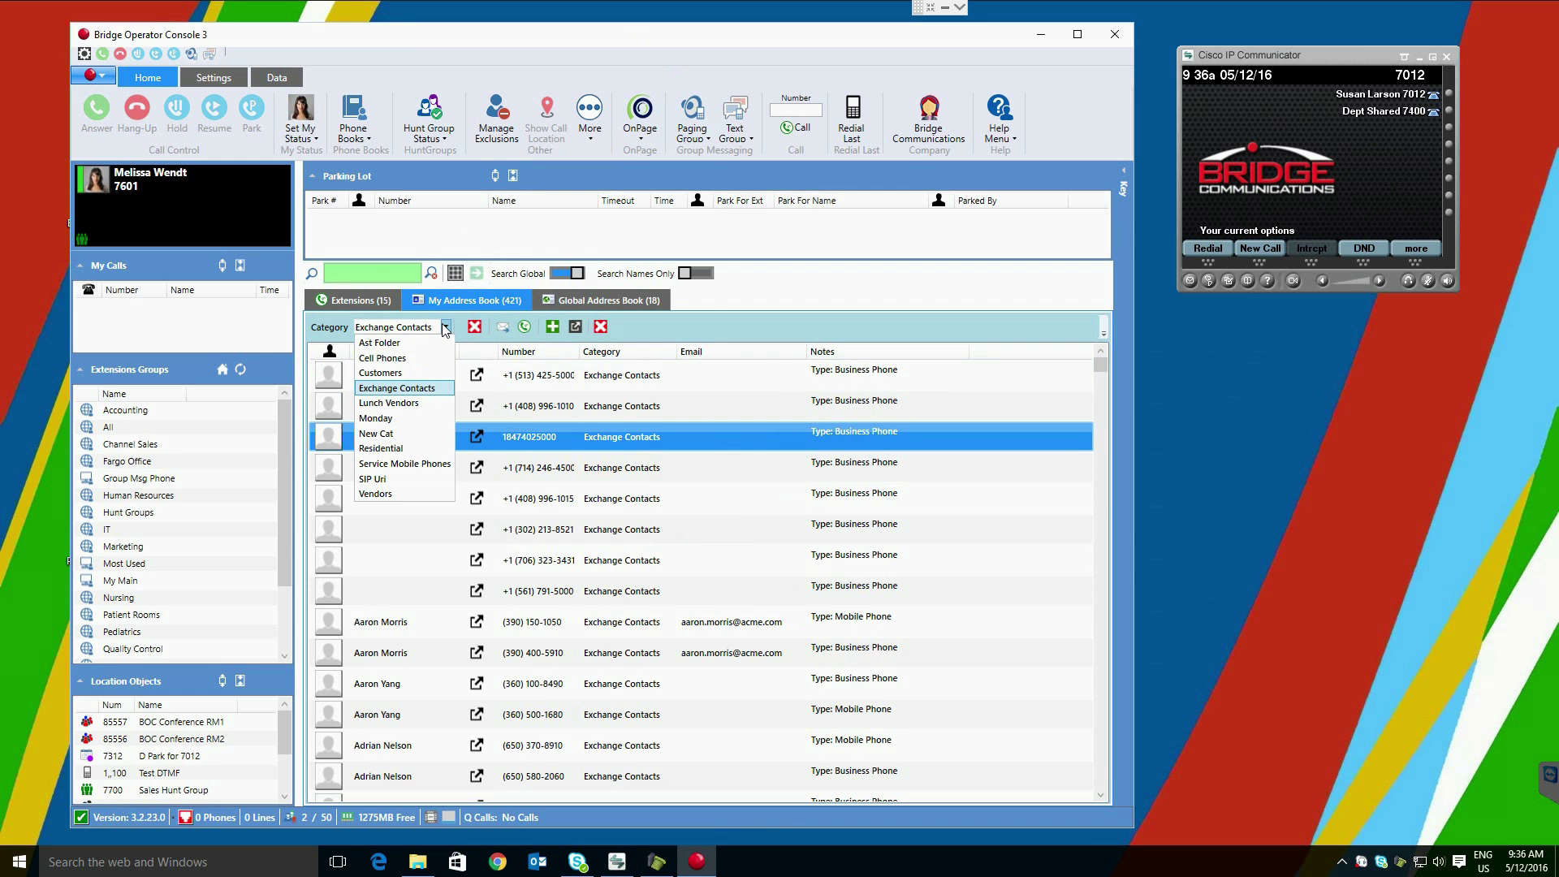
click(445, 327)
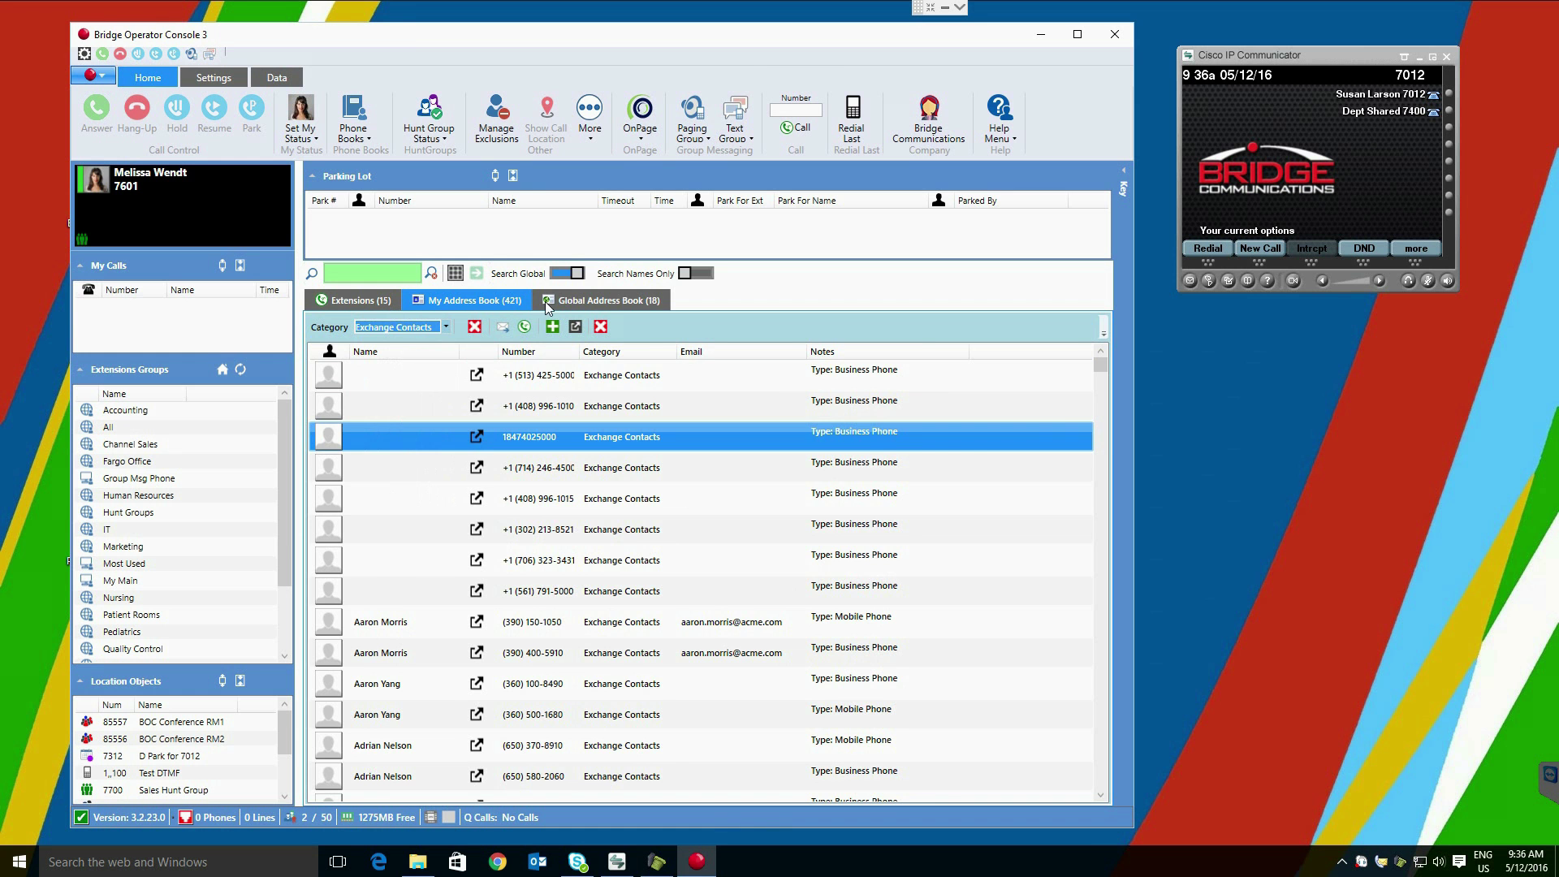
Step: In the Global Address Book, open the Citizens State Bank entry with View / Edit Record
click(588, 302)
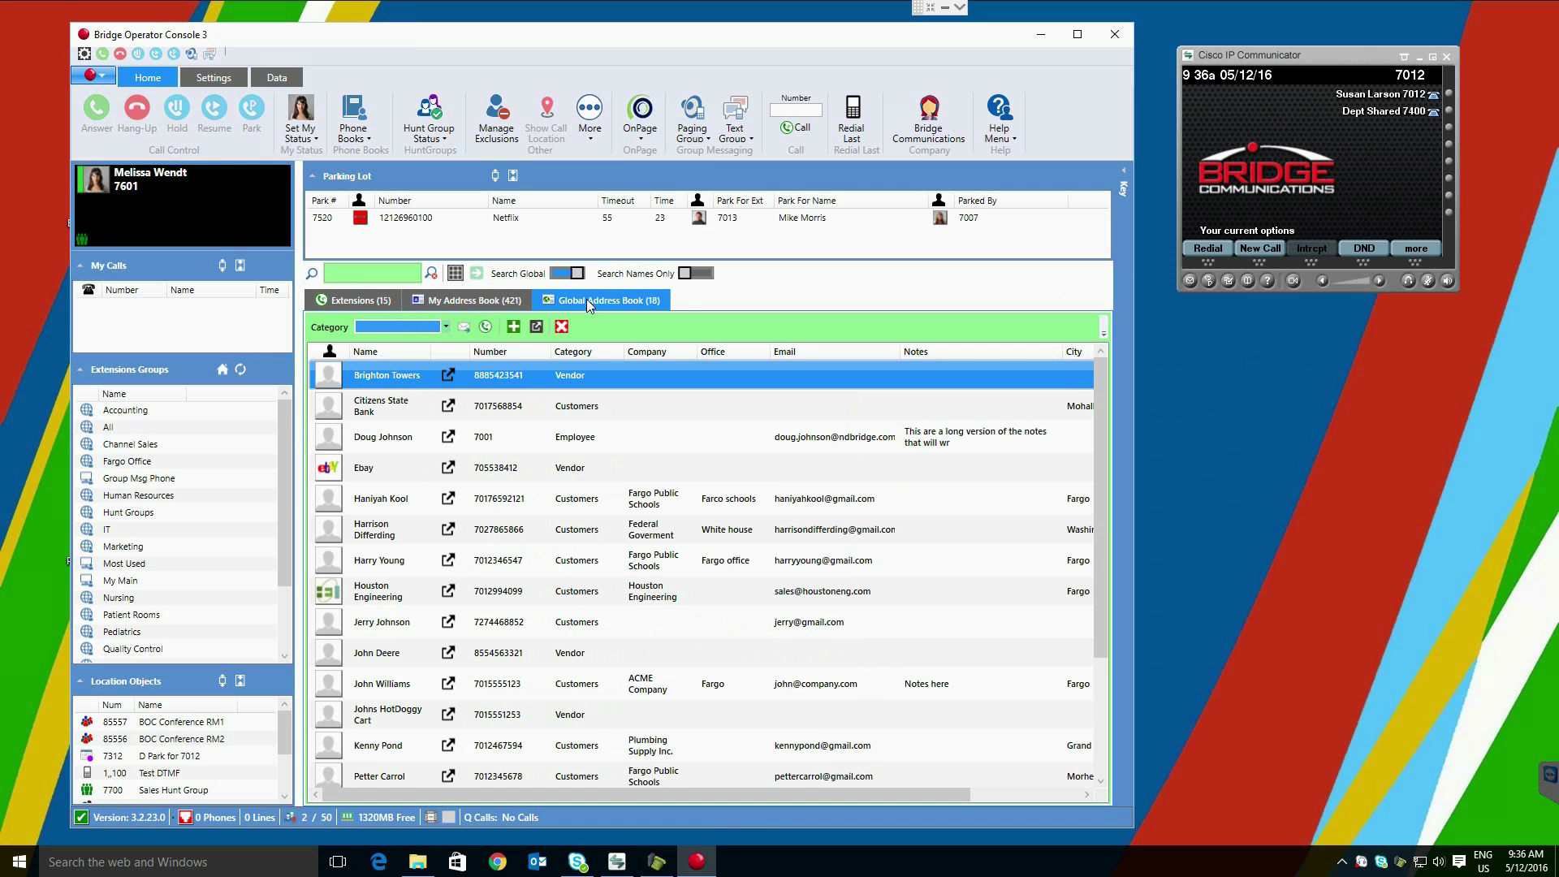
right_click(664, 414)
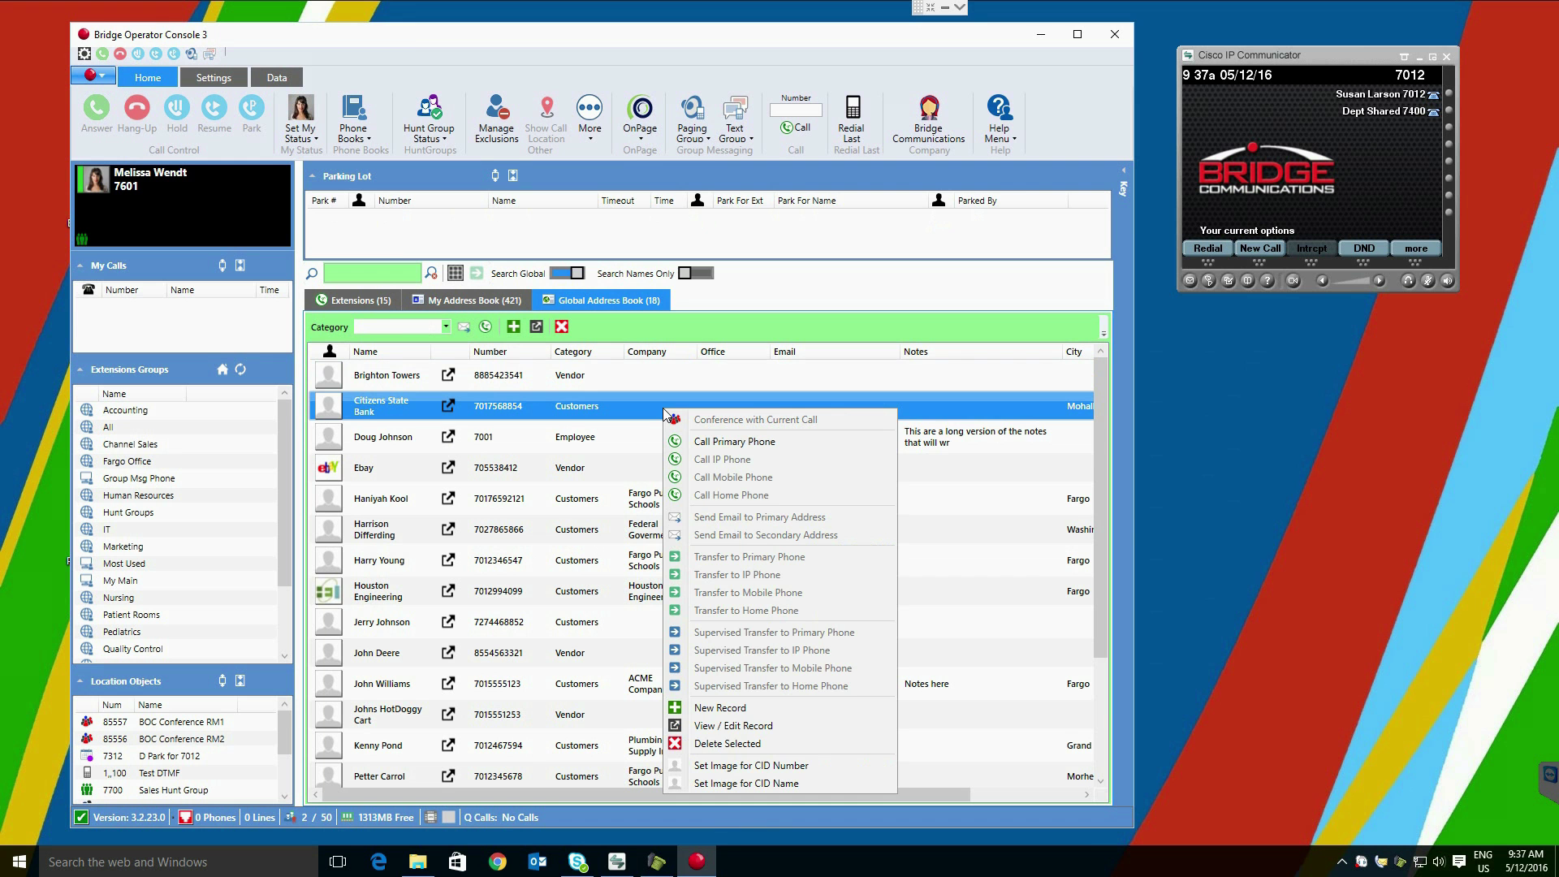
click(746, 731)
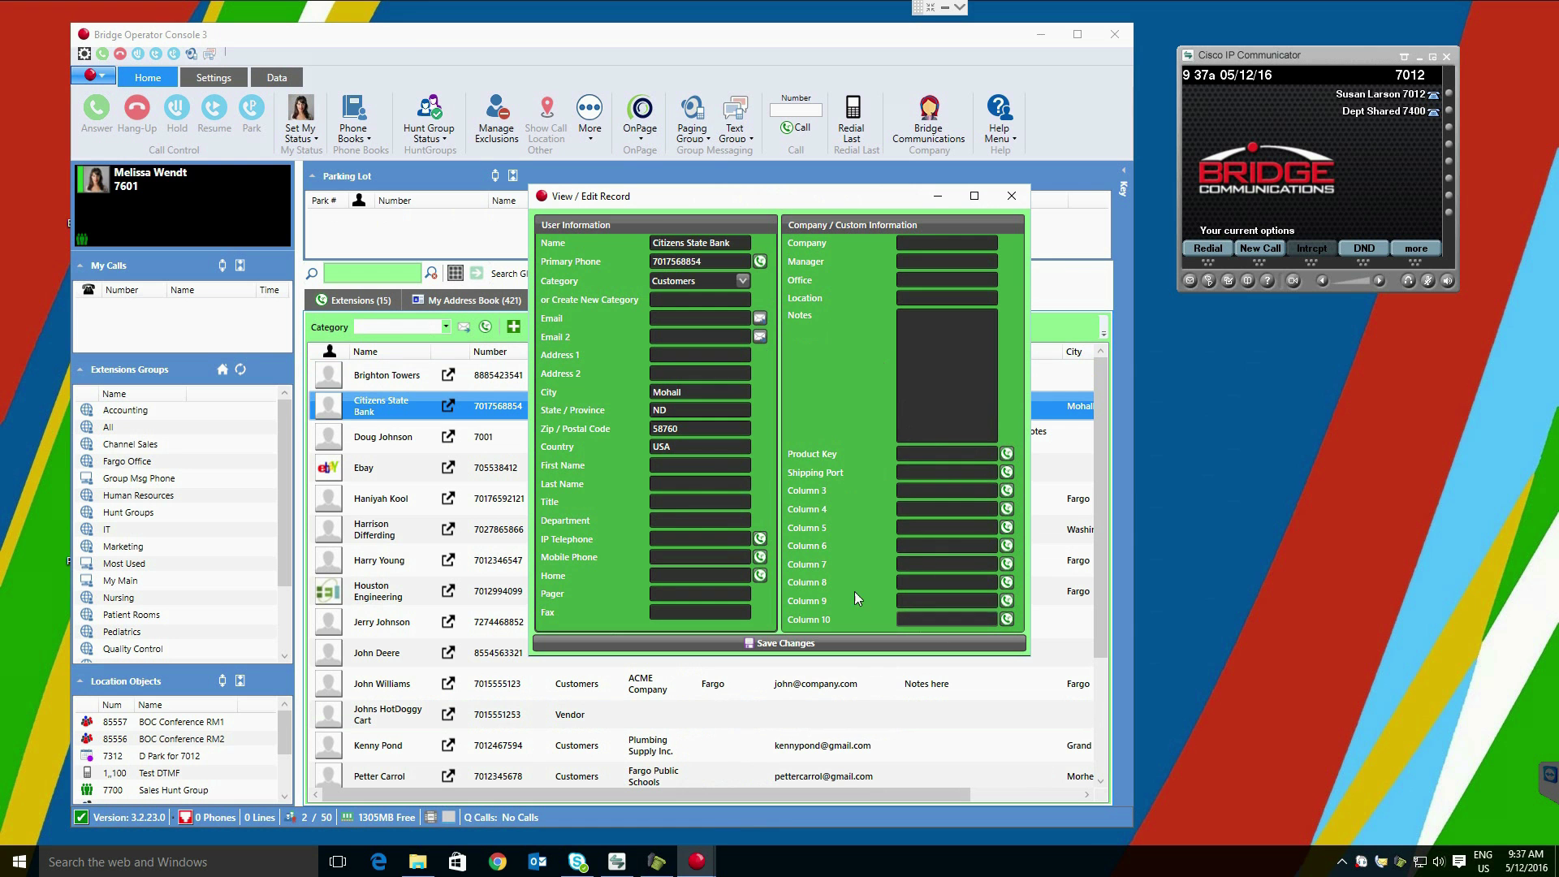
Step: Close the record, return to the extensions list and search for 'john'
click(1011, 195)
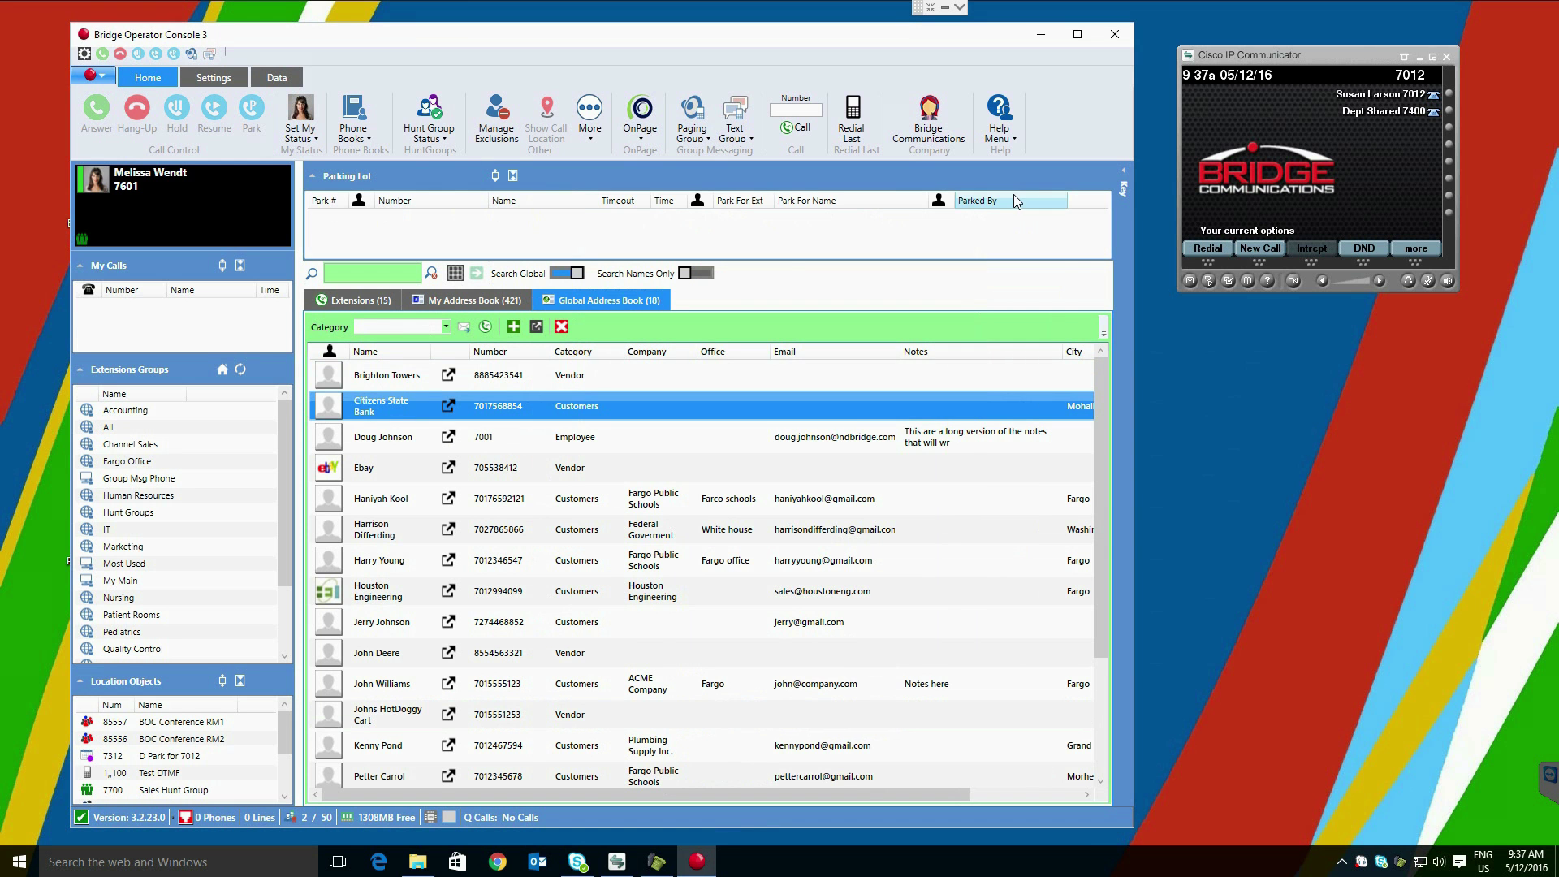
click(380, 302)
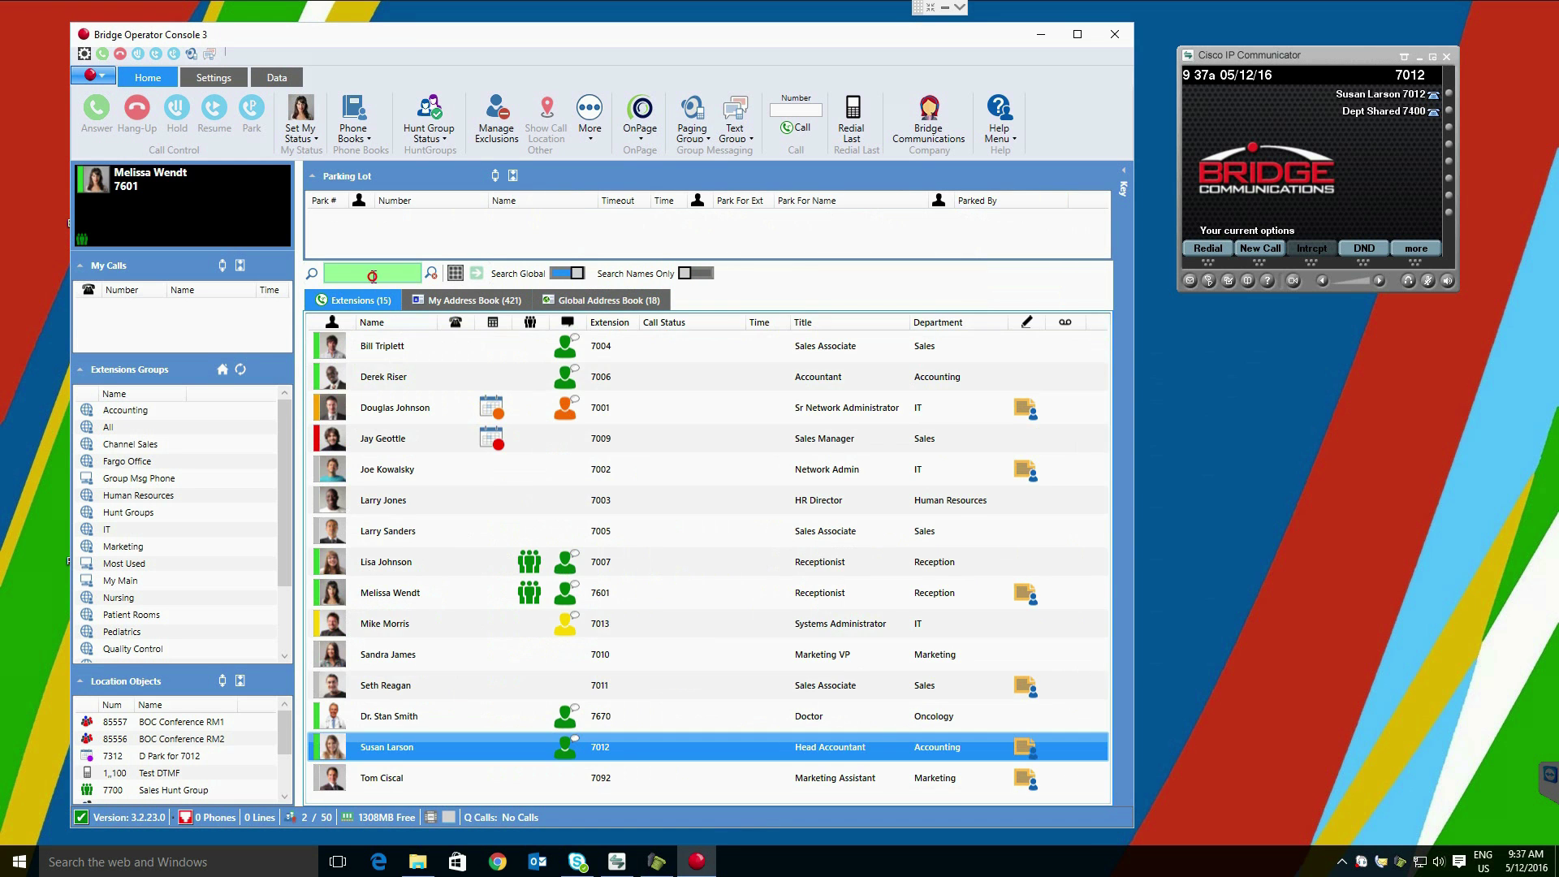
click(373, 275)
text(john)
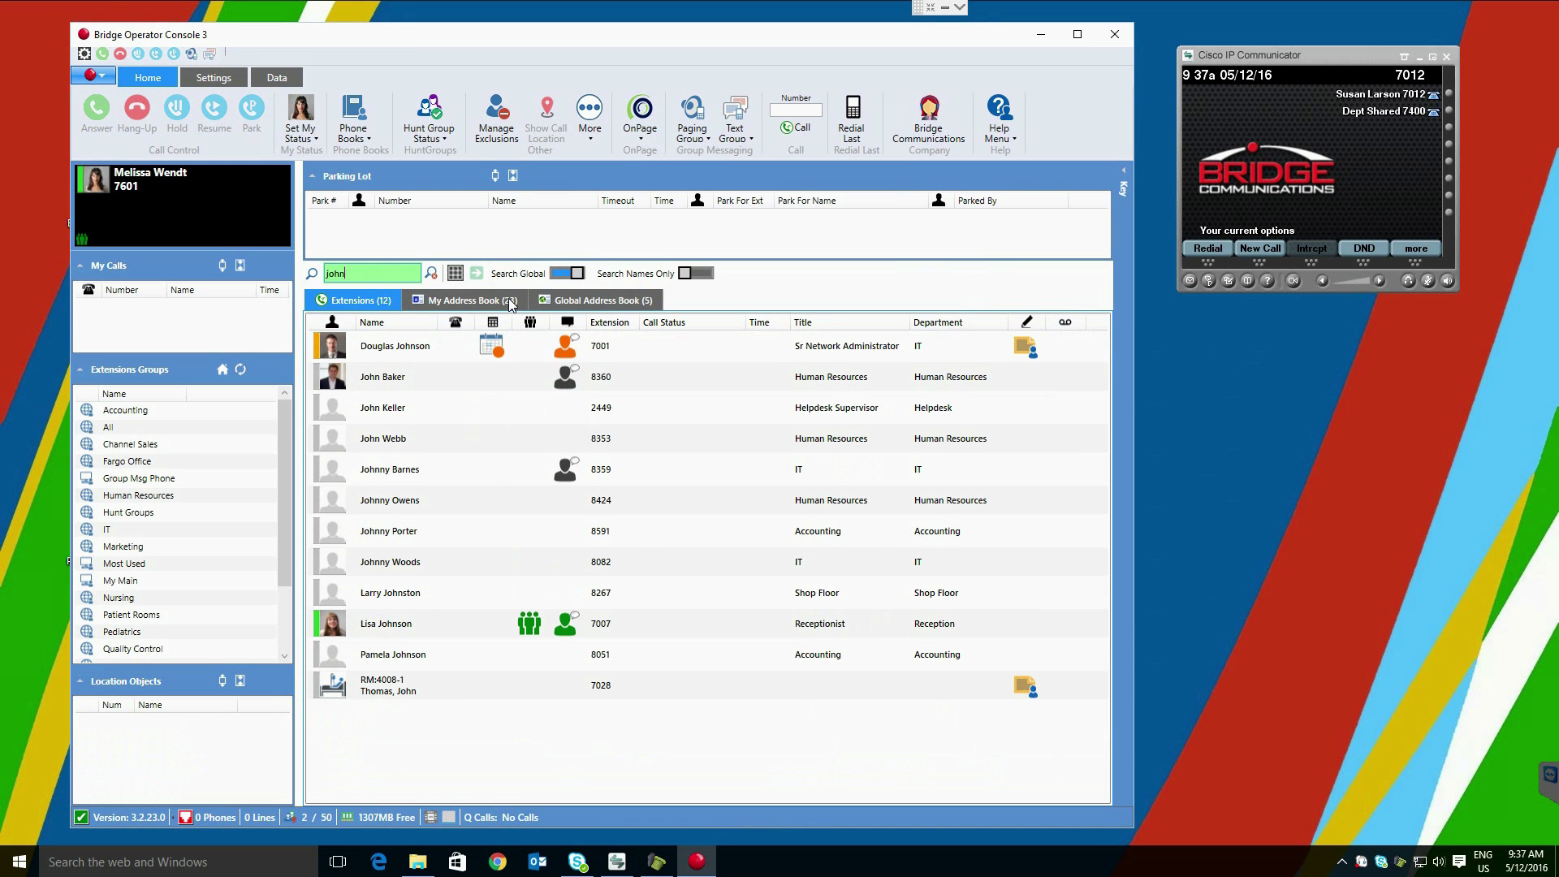
Step: Check 'john' matches in Global Address Book, My Address Book and Extensions, then clear the search
click(623, 302)
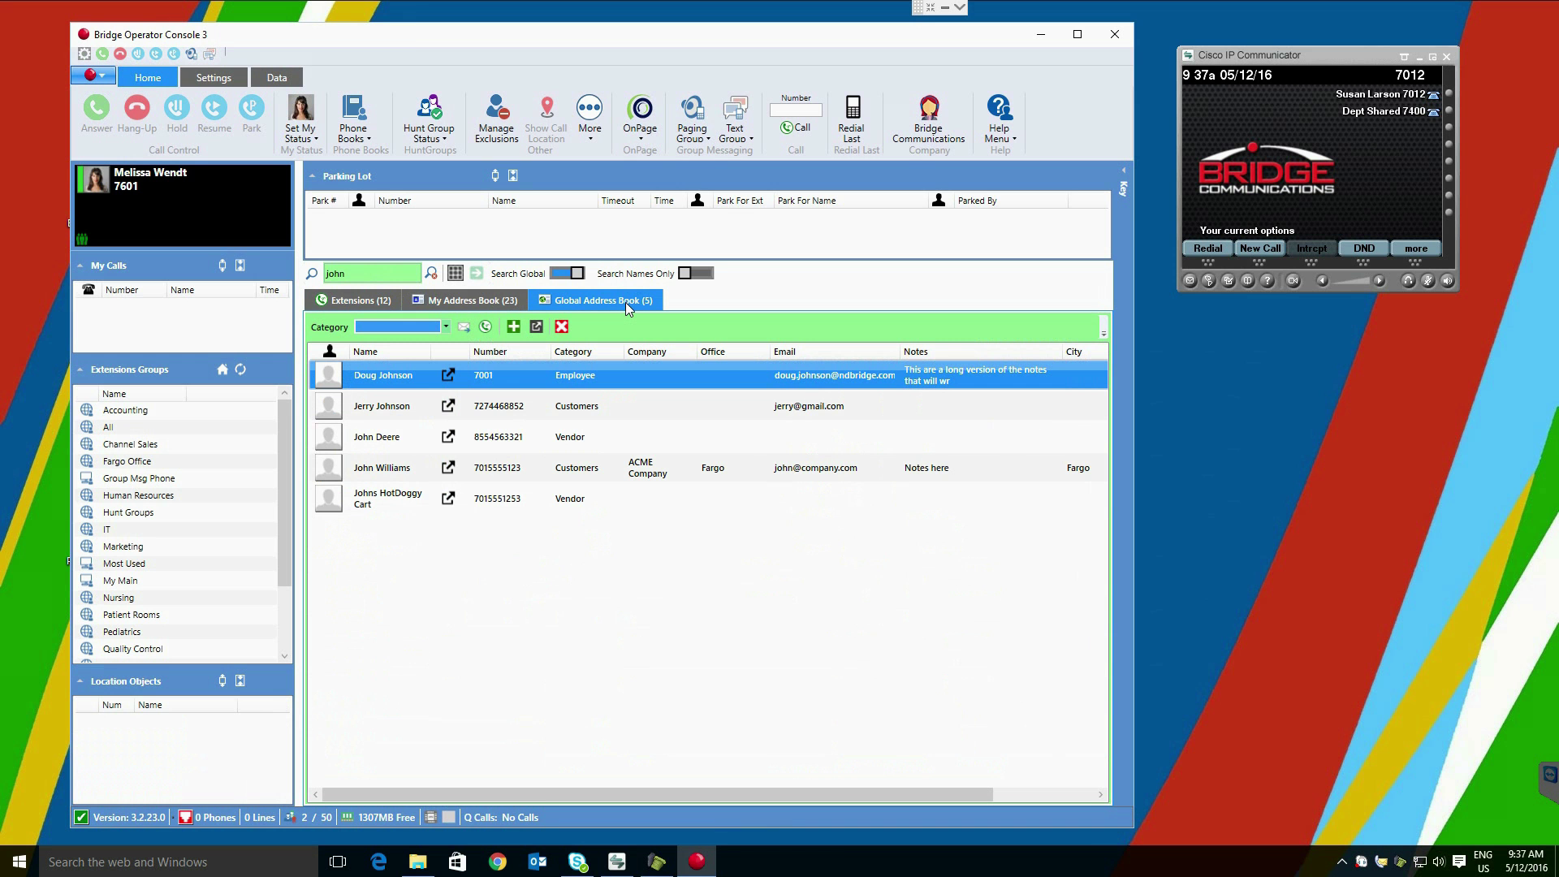
click(510, 302)
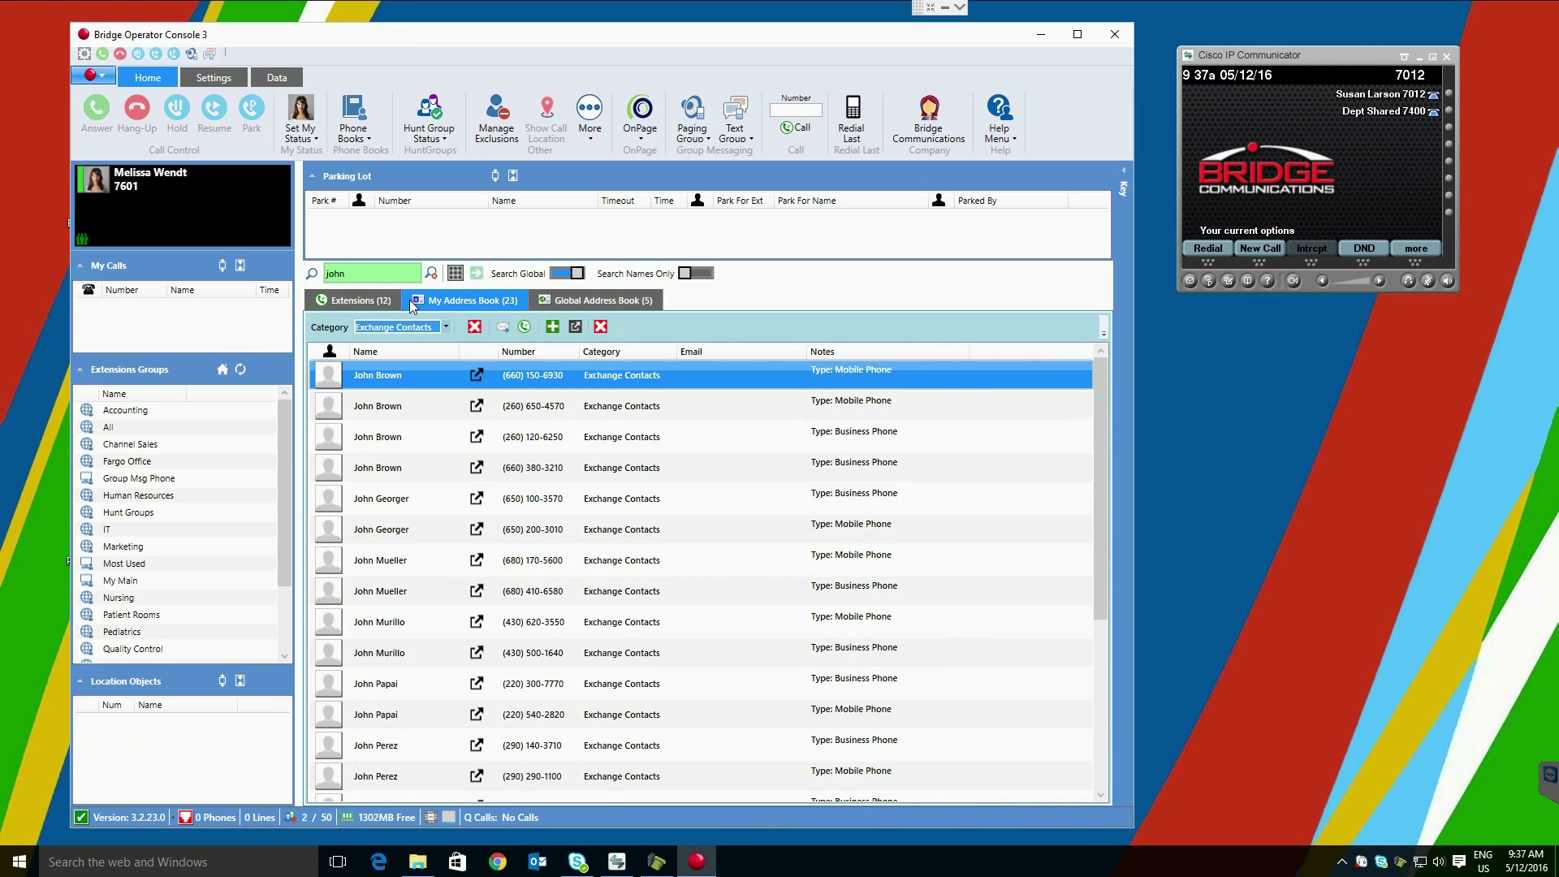
click(378, 301)
click(431, 272)
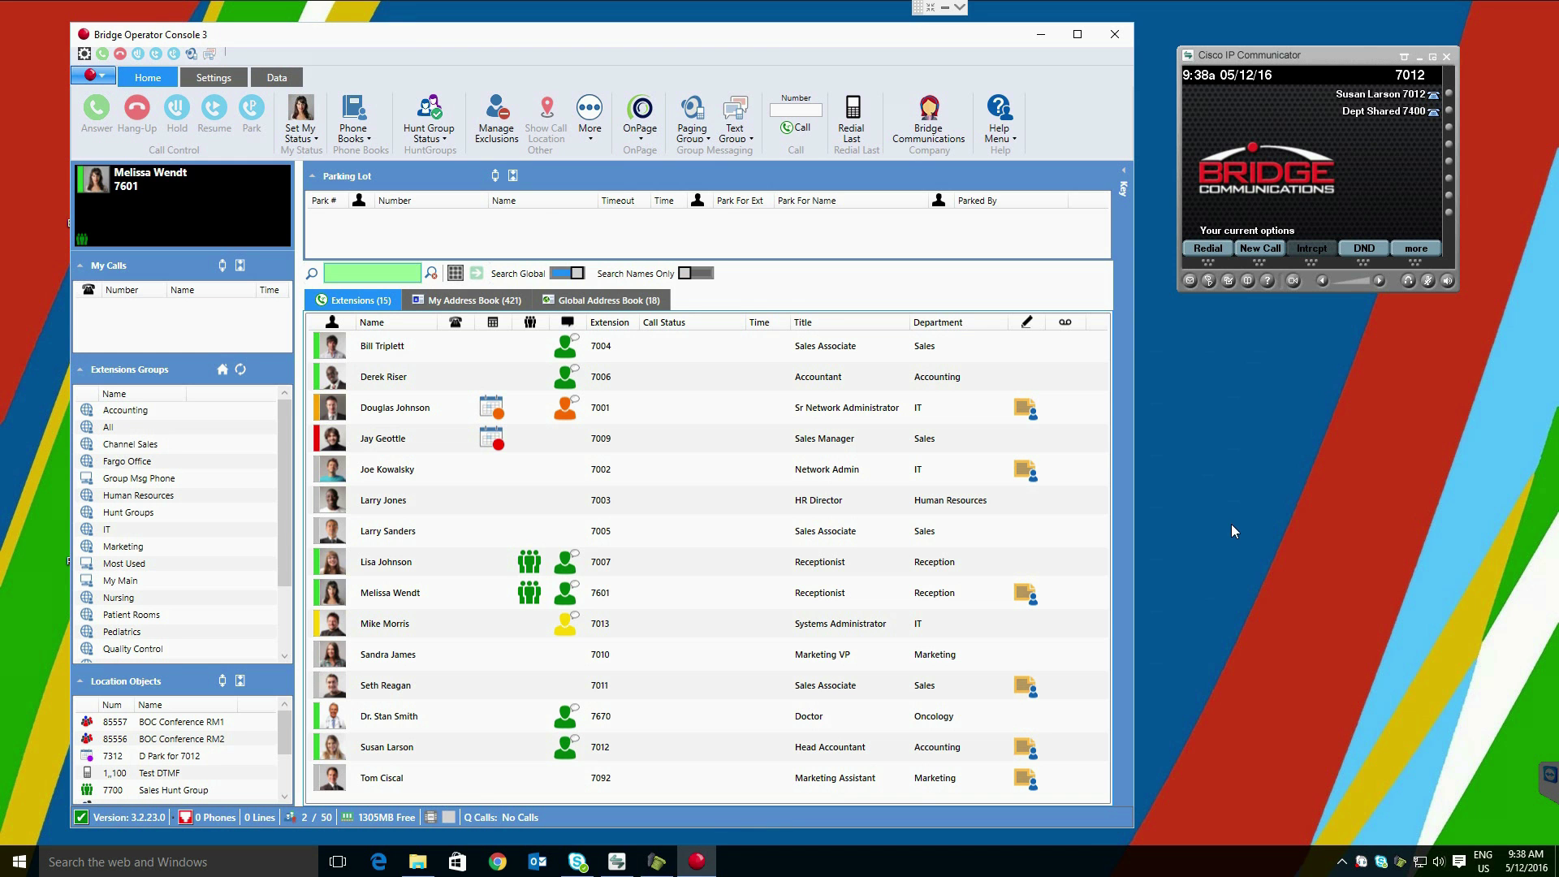
Step: Review the hunt group log in/out options, then place a test eBay call to extension 7601
click(446, 146)
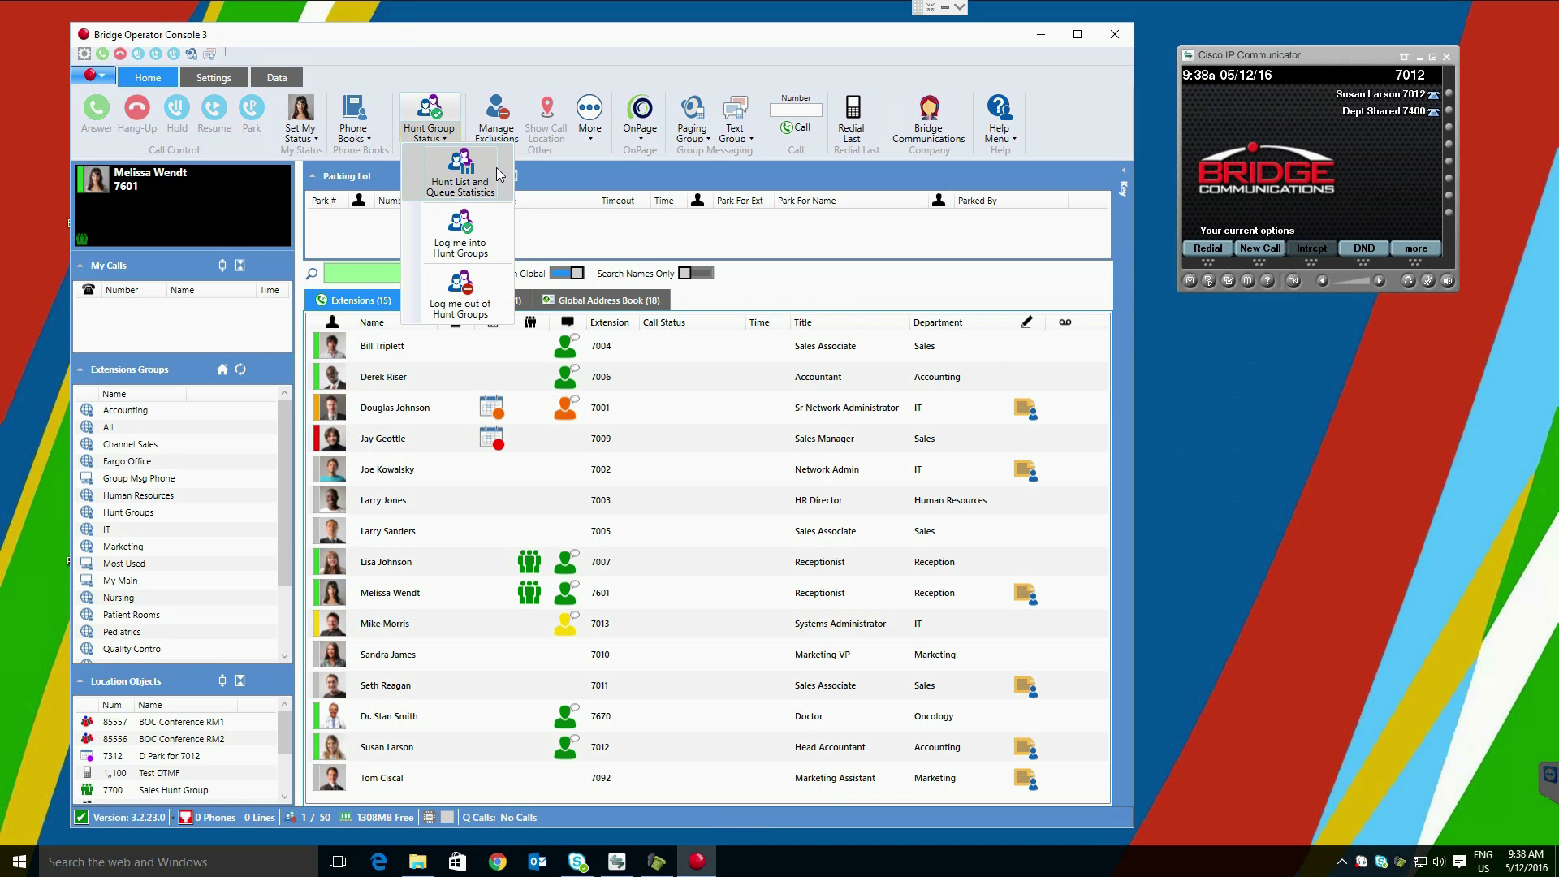
click(504, 247)
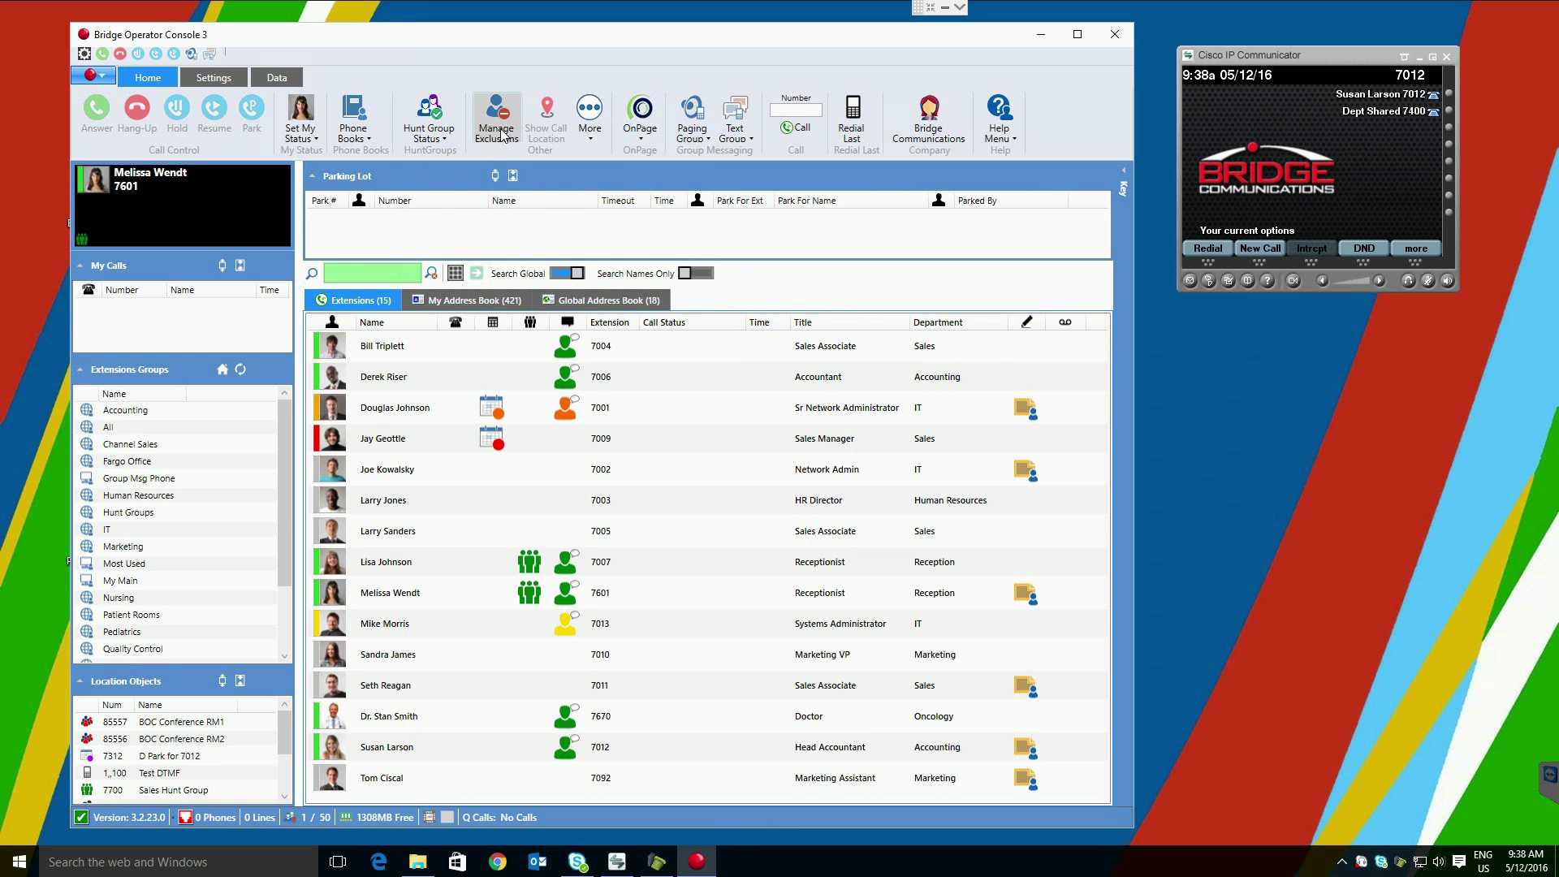
click(1404, 858)
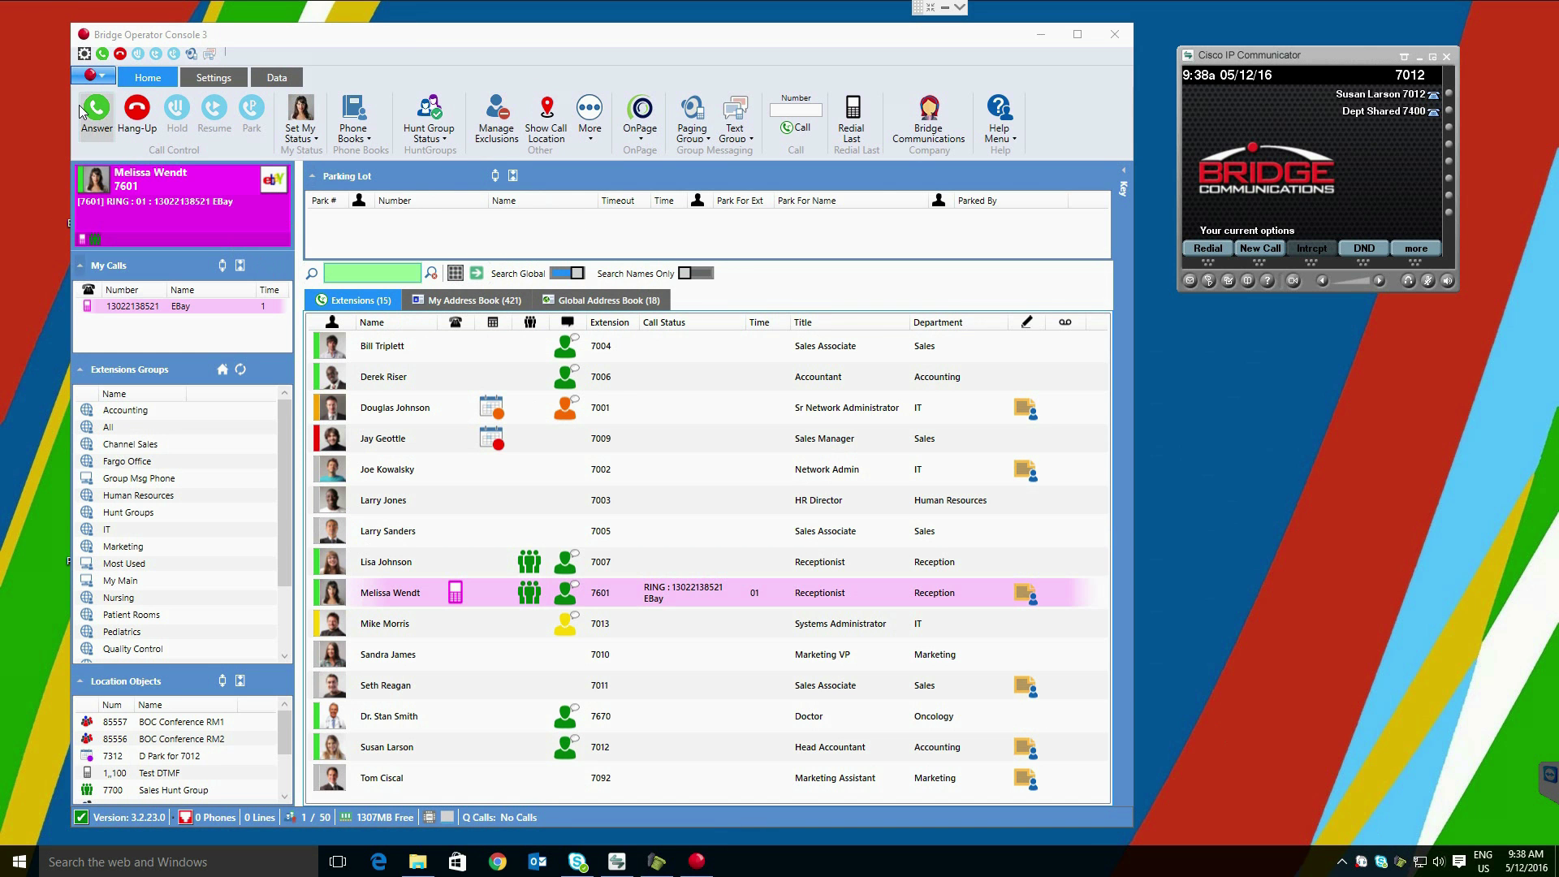
Step: Answer the ringing eBay call and view the caller's location in Dover DE on the map
click(516, 210)
key(Return)
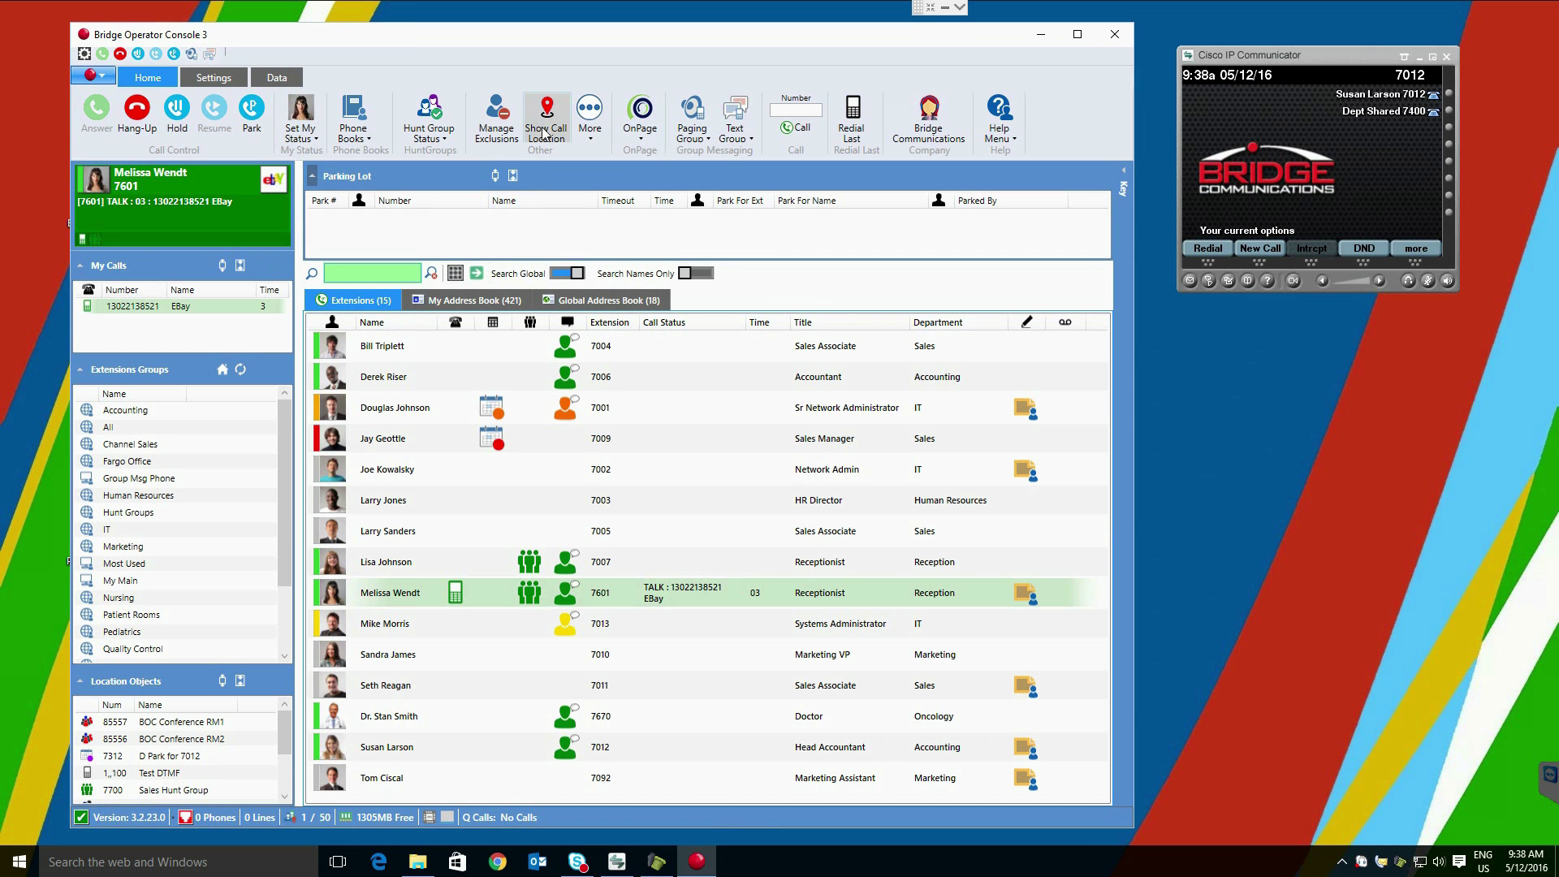
click(550, 120)
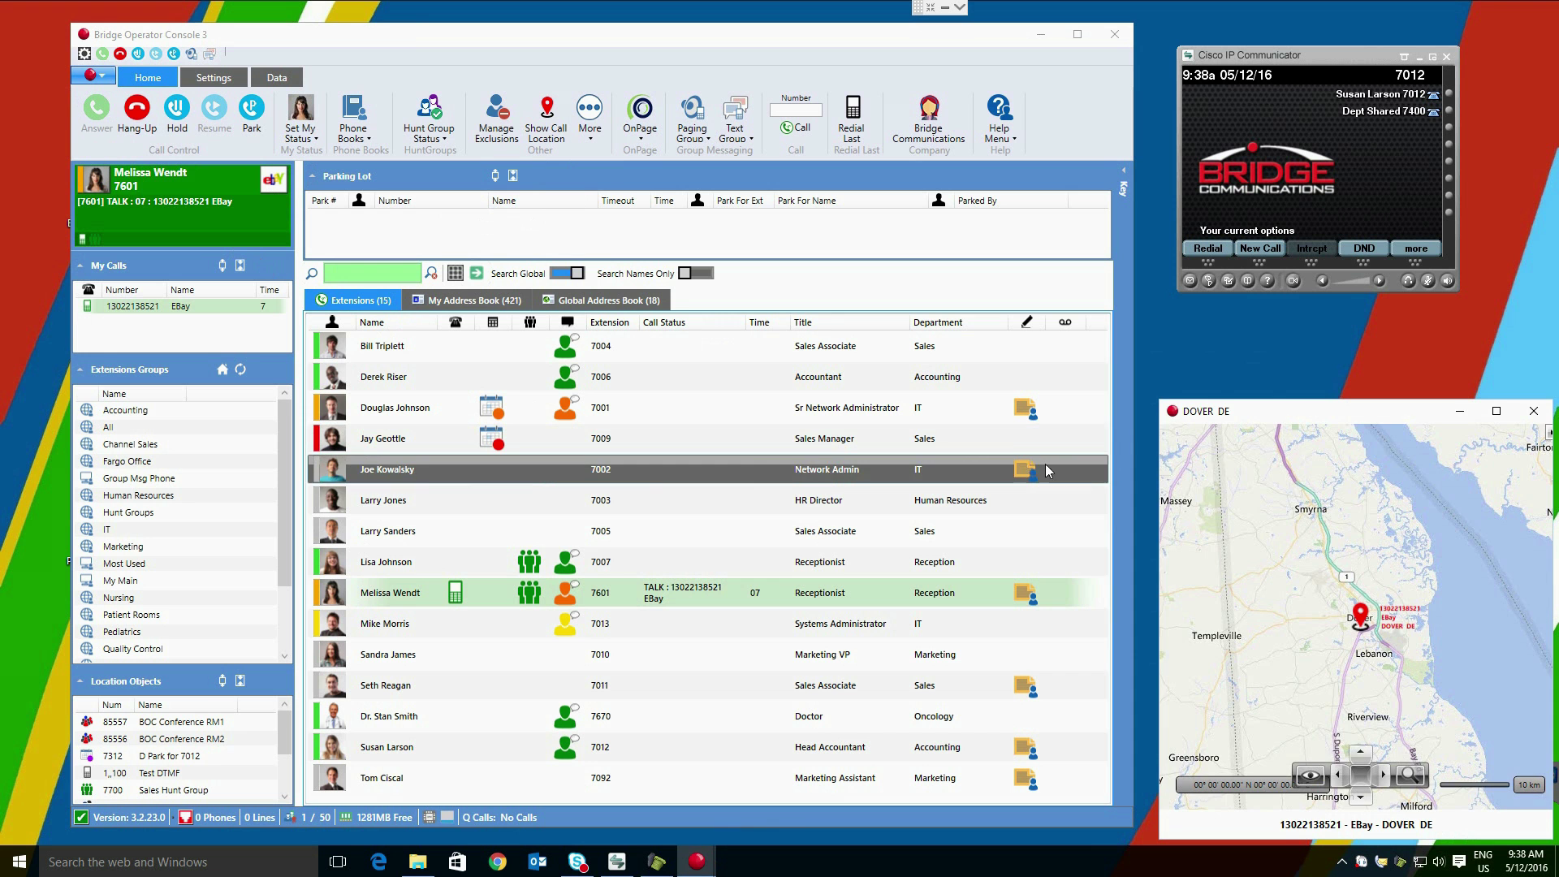
click(1532, 413)
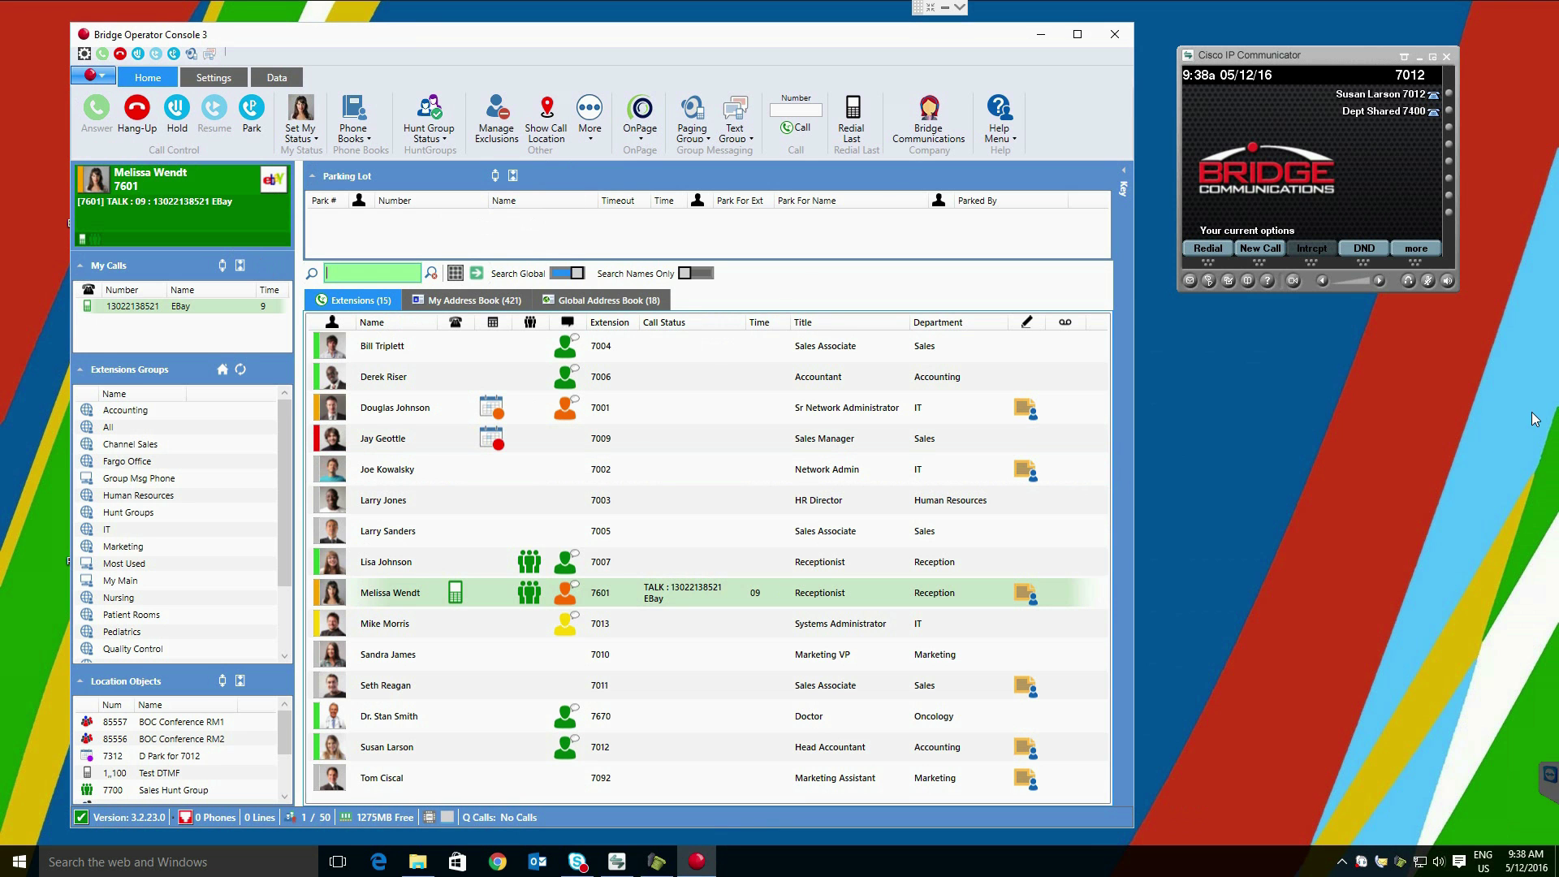
click(595, 129)
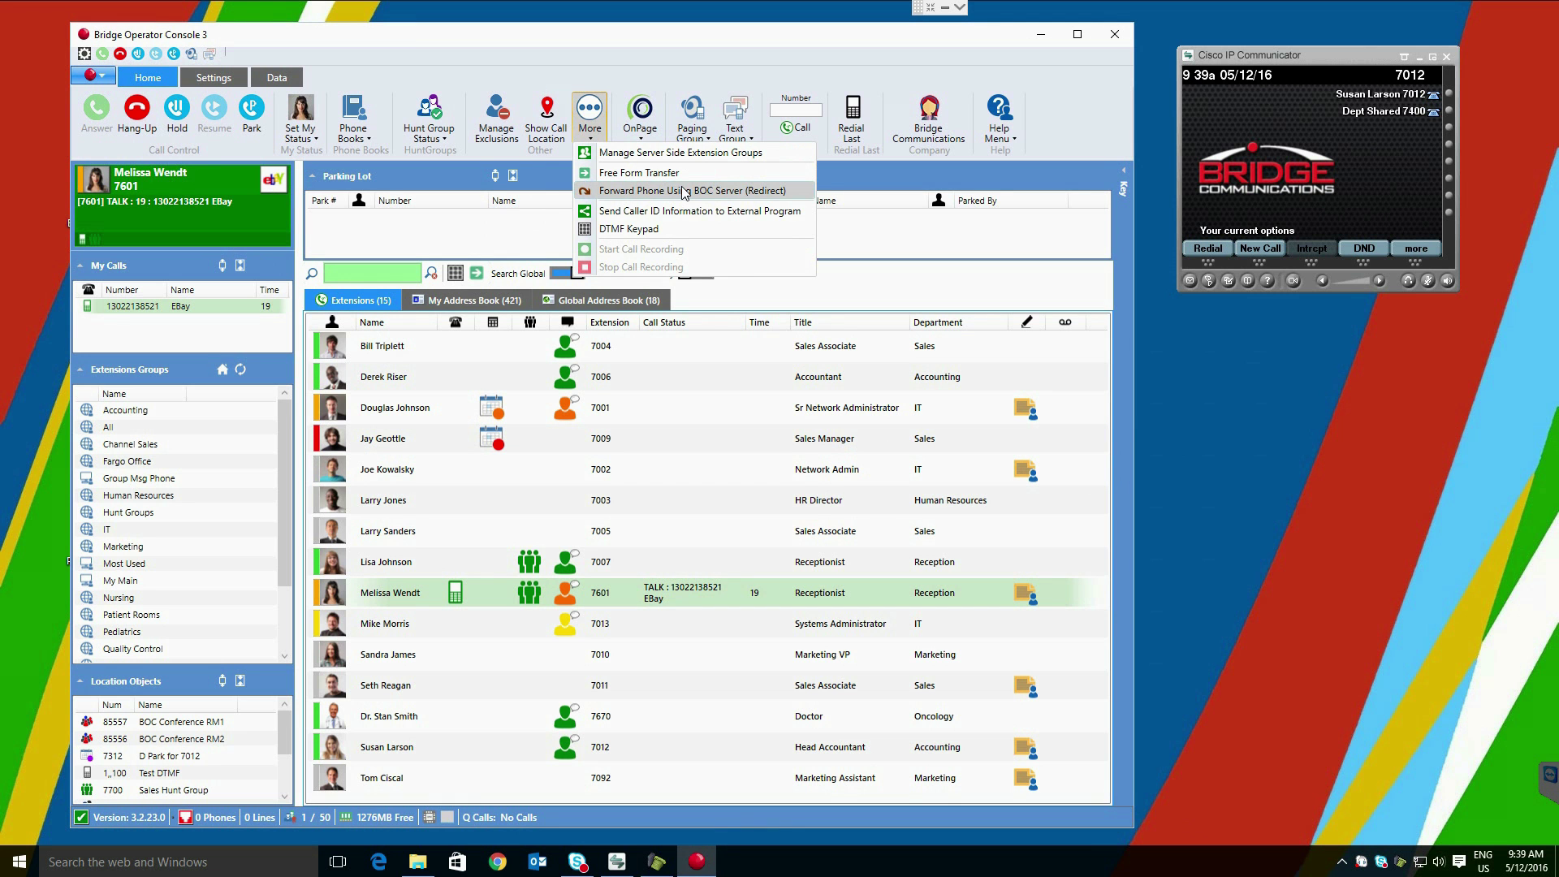
Step: Bring up the DTMF Keypad for the eBay call, then close it
click(646, 230)
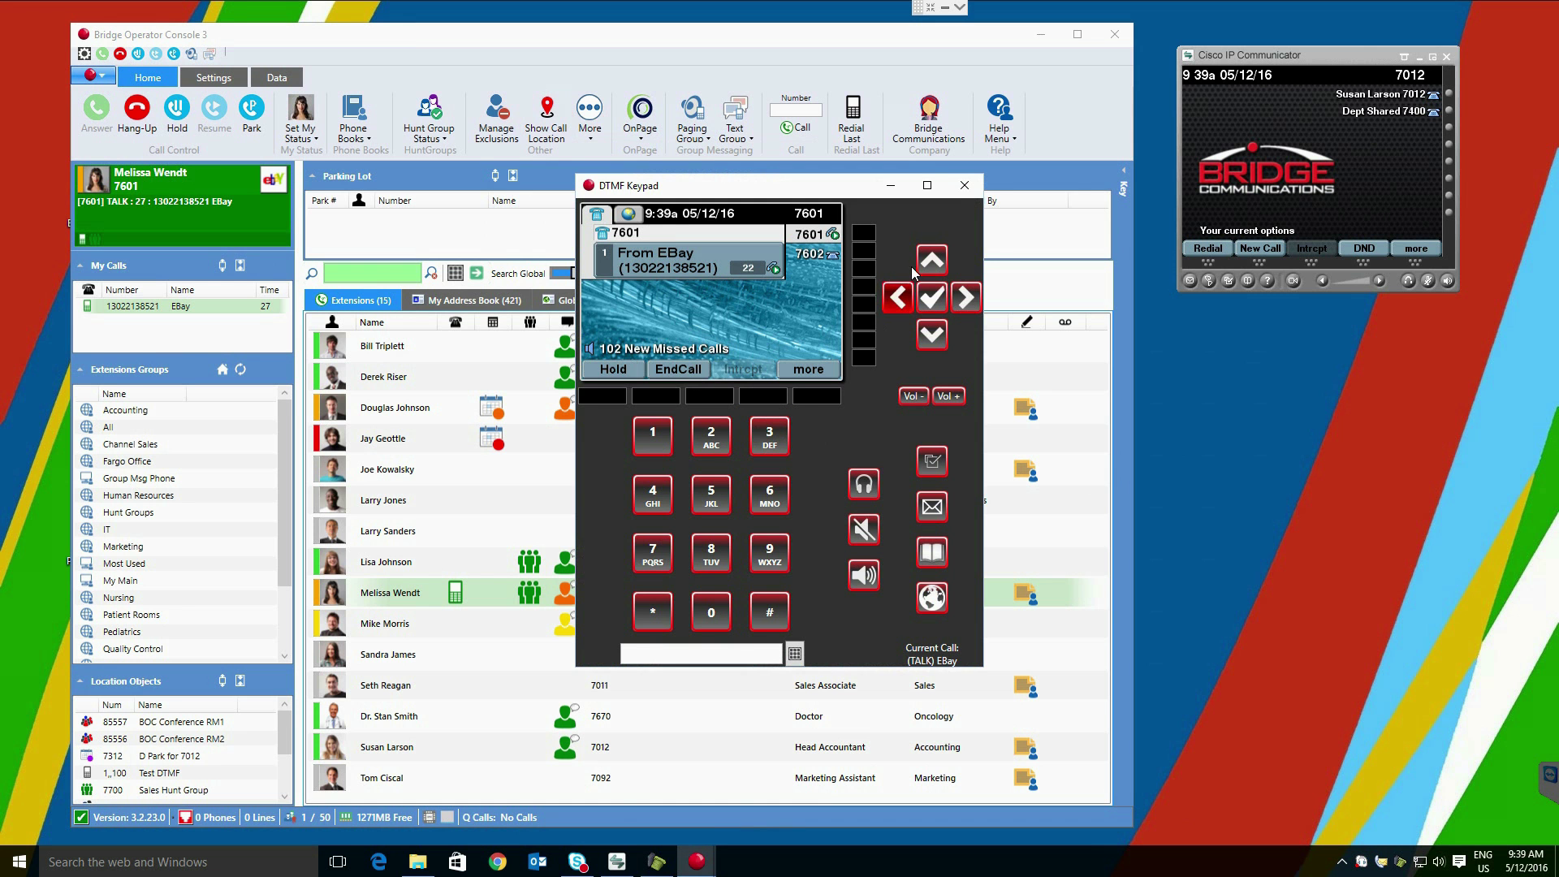
click(965, 187)
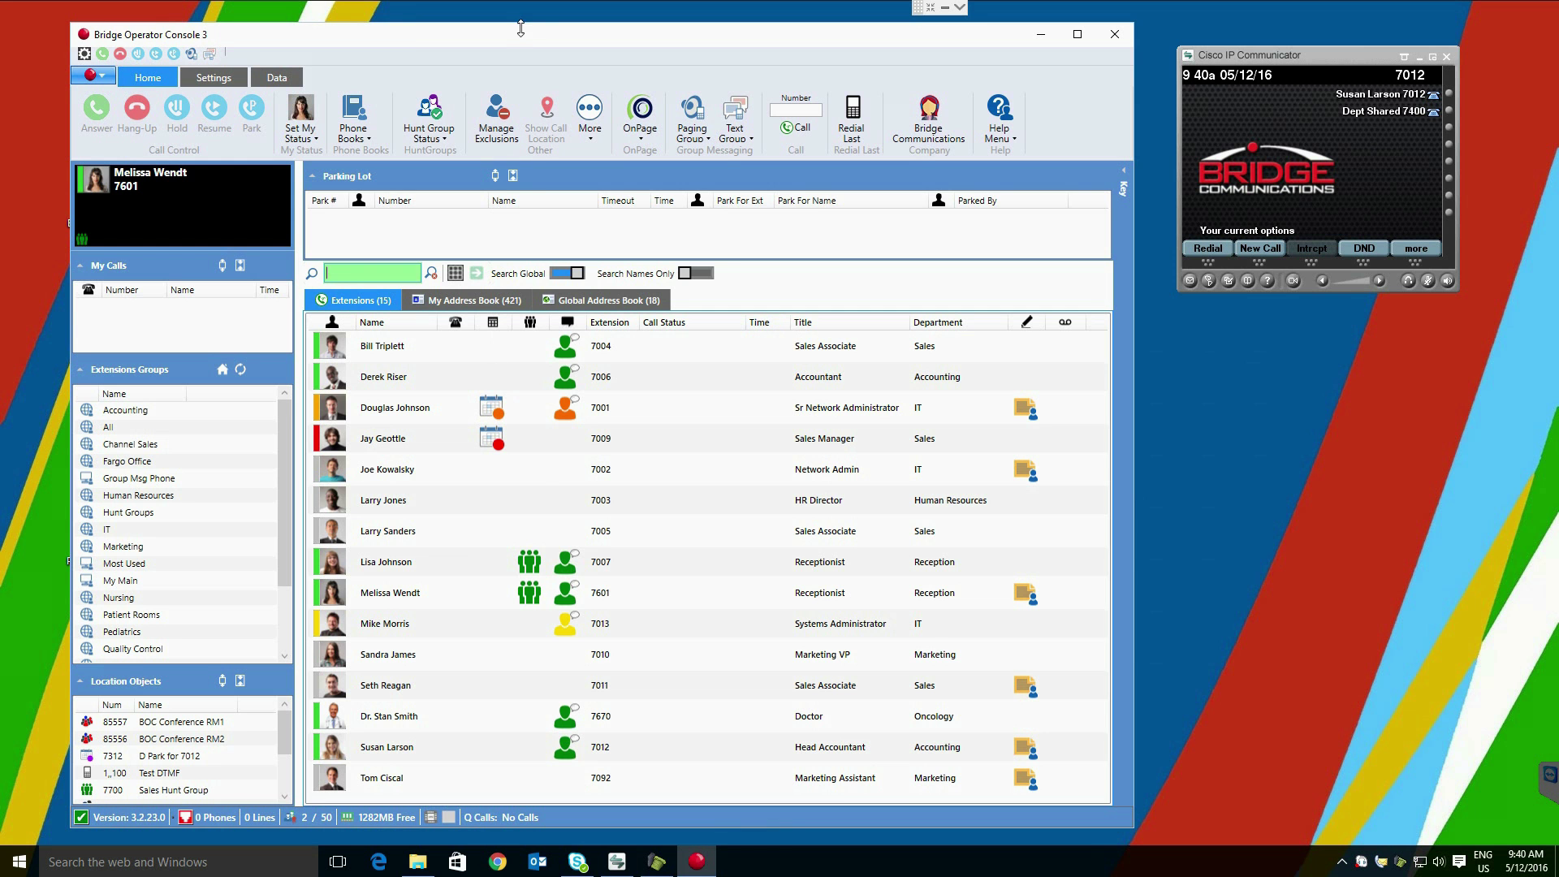
mouse_move(494, 408)
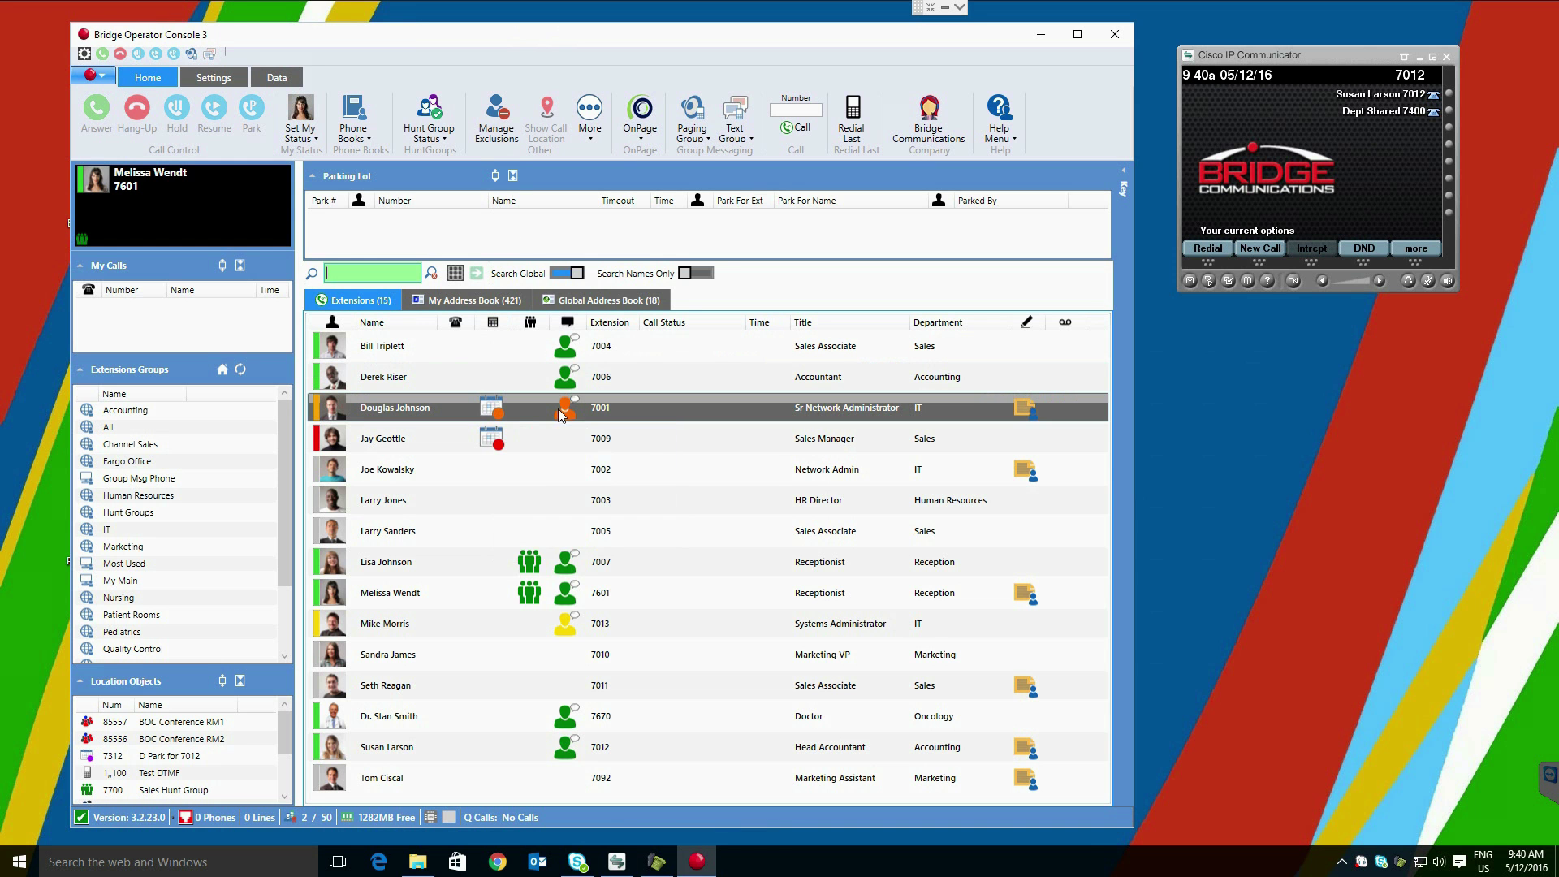
right_click(533, 412)
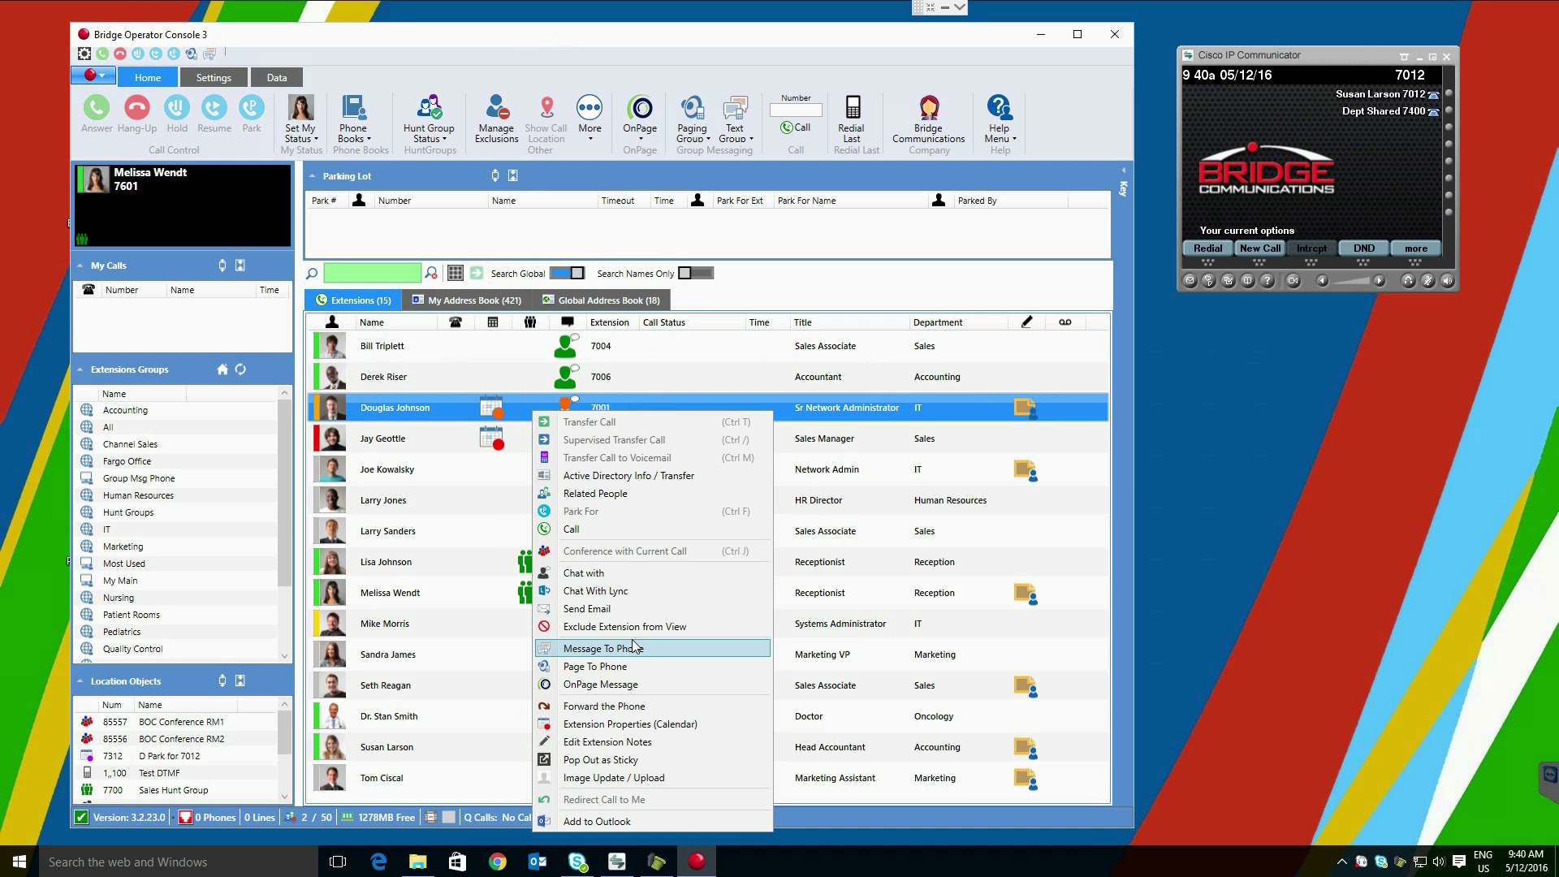
click(716, 723)
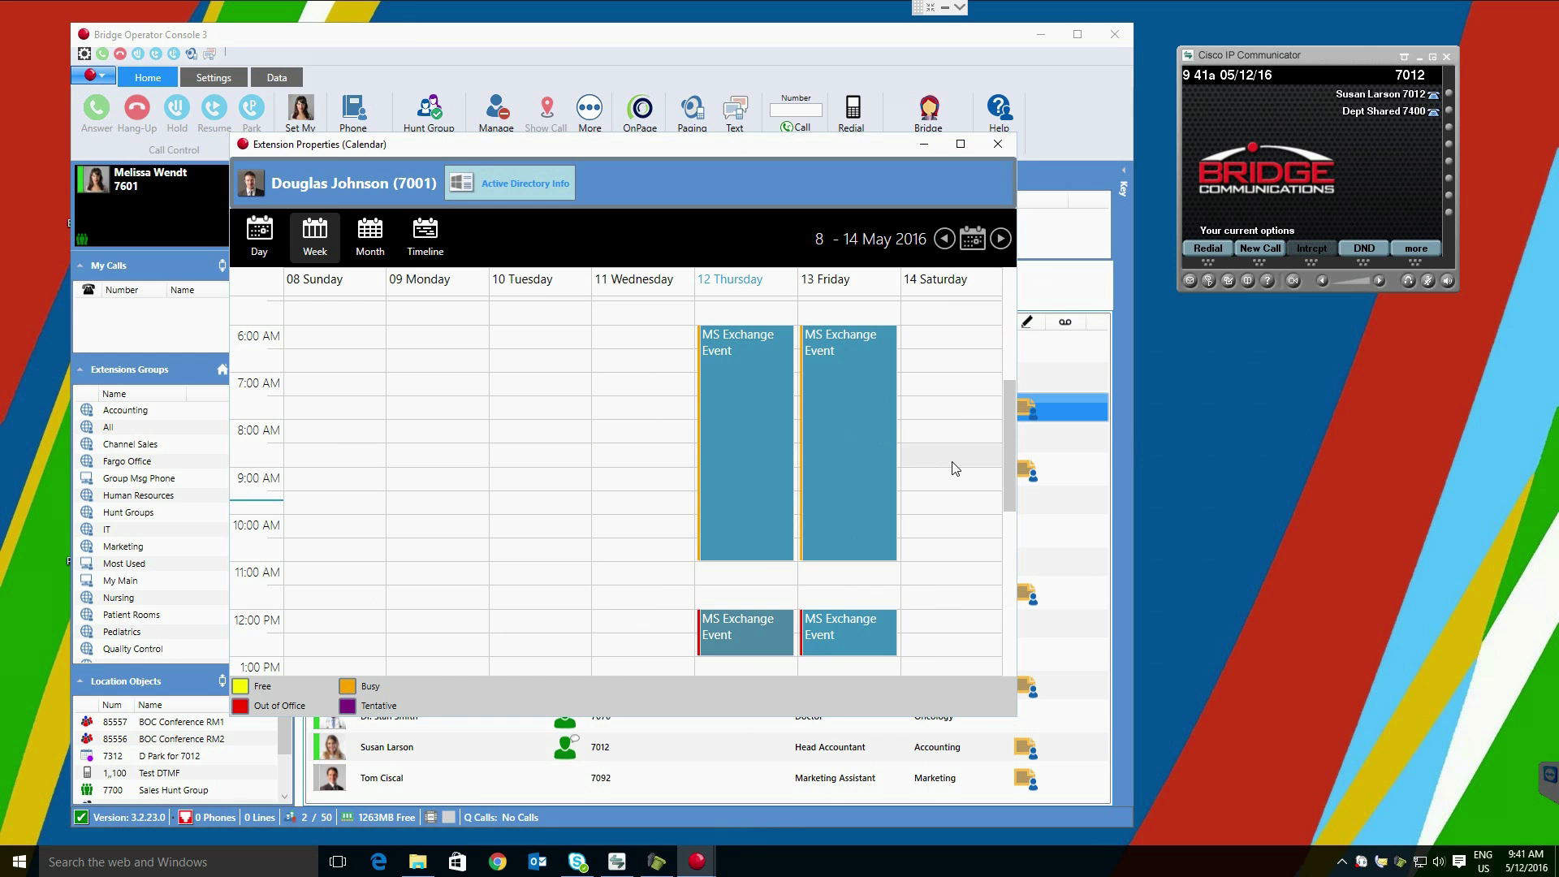
click(1001, 239)
scroll(961, 385, down, 4)
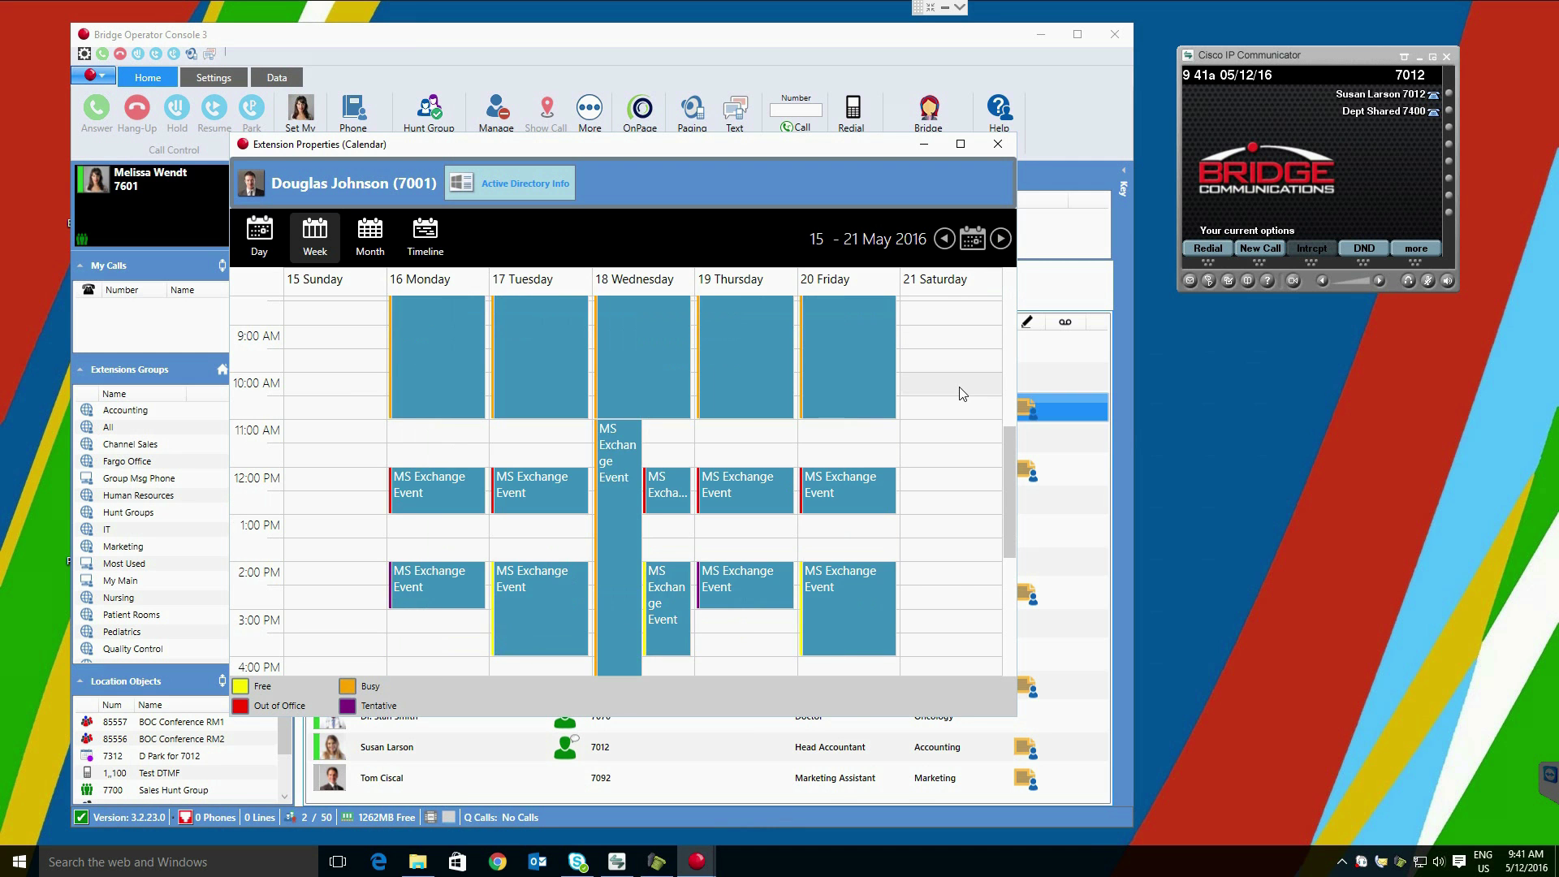
scroll(962, 390, up, 3)
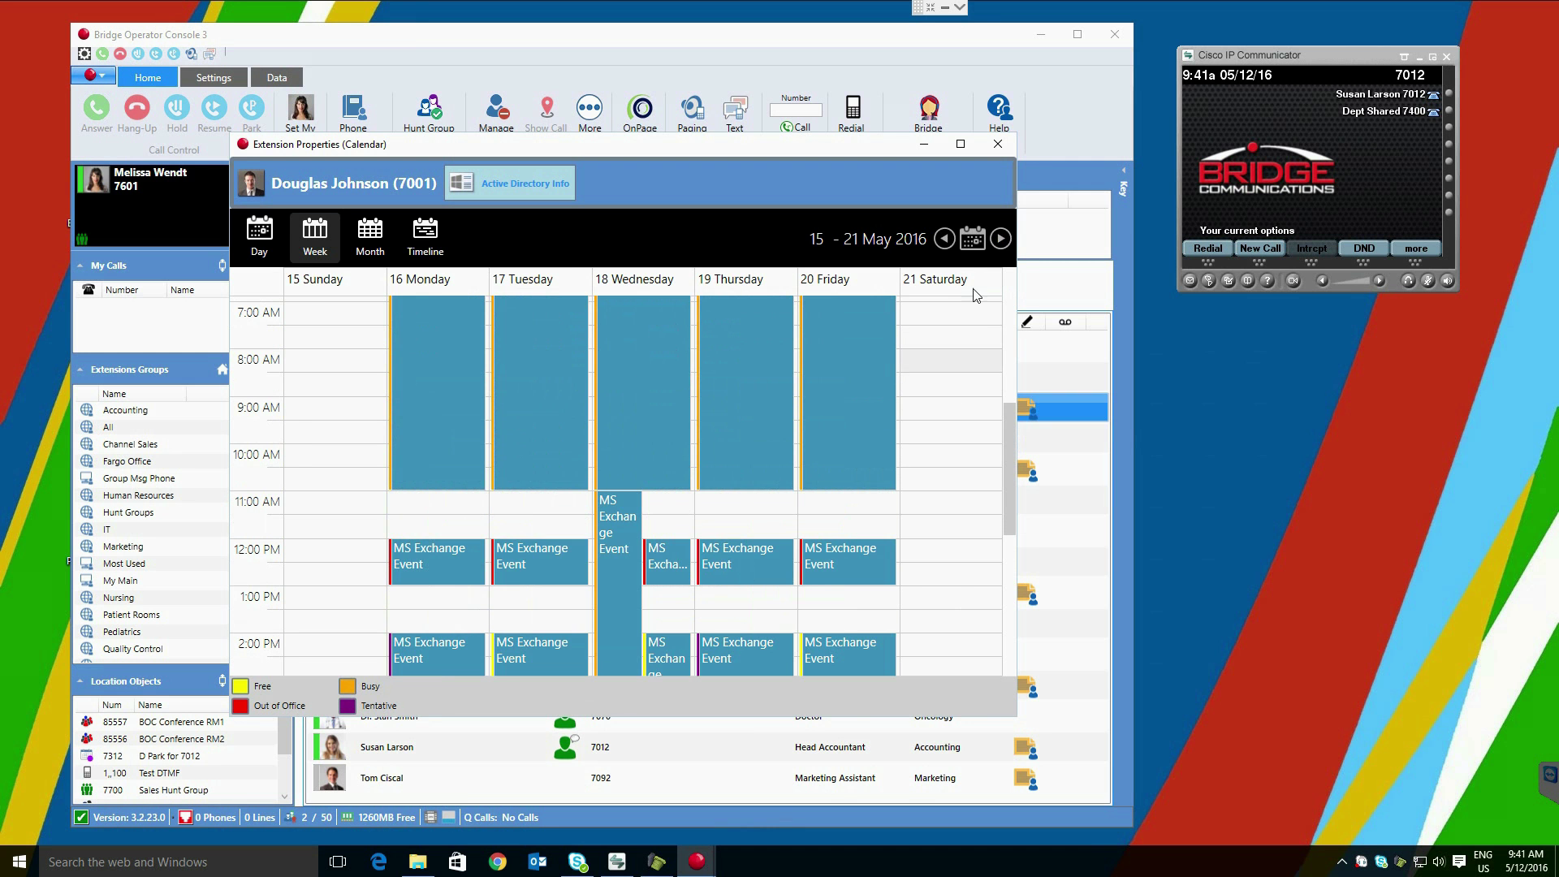
click(1005, 145)
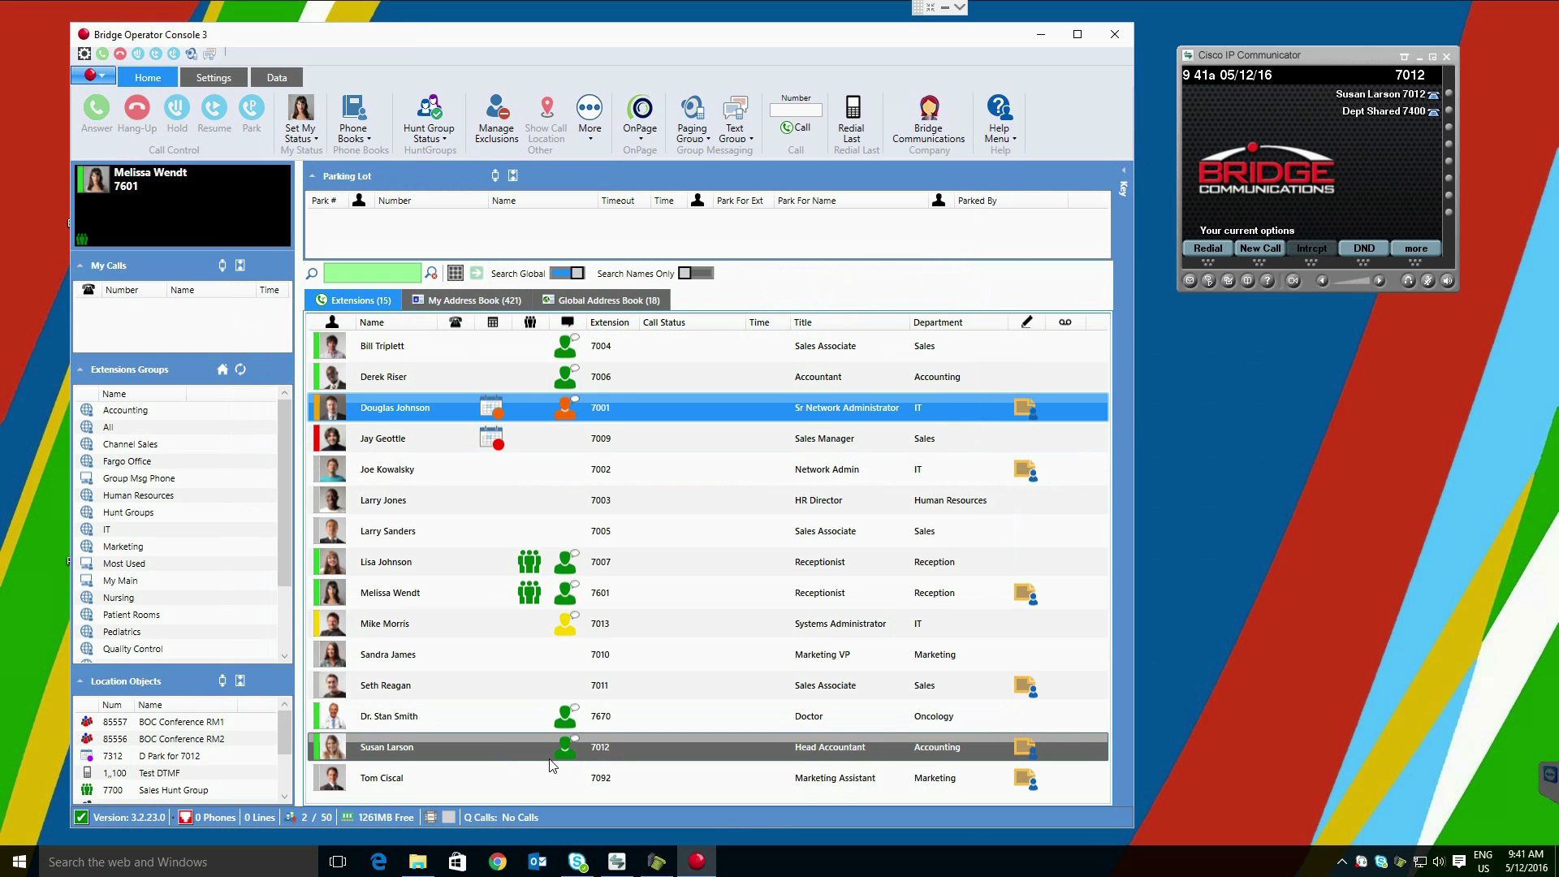
Step: List the Fargo Office group's 13 extensions, page all its phones, then stop the page
right_click(451, 748)
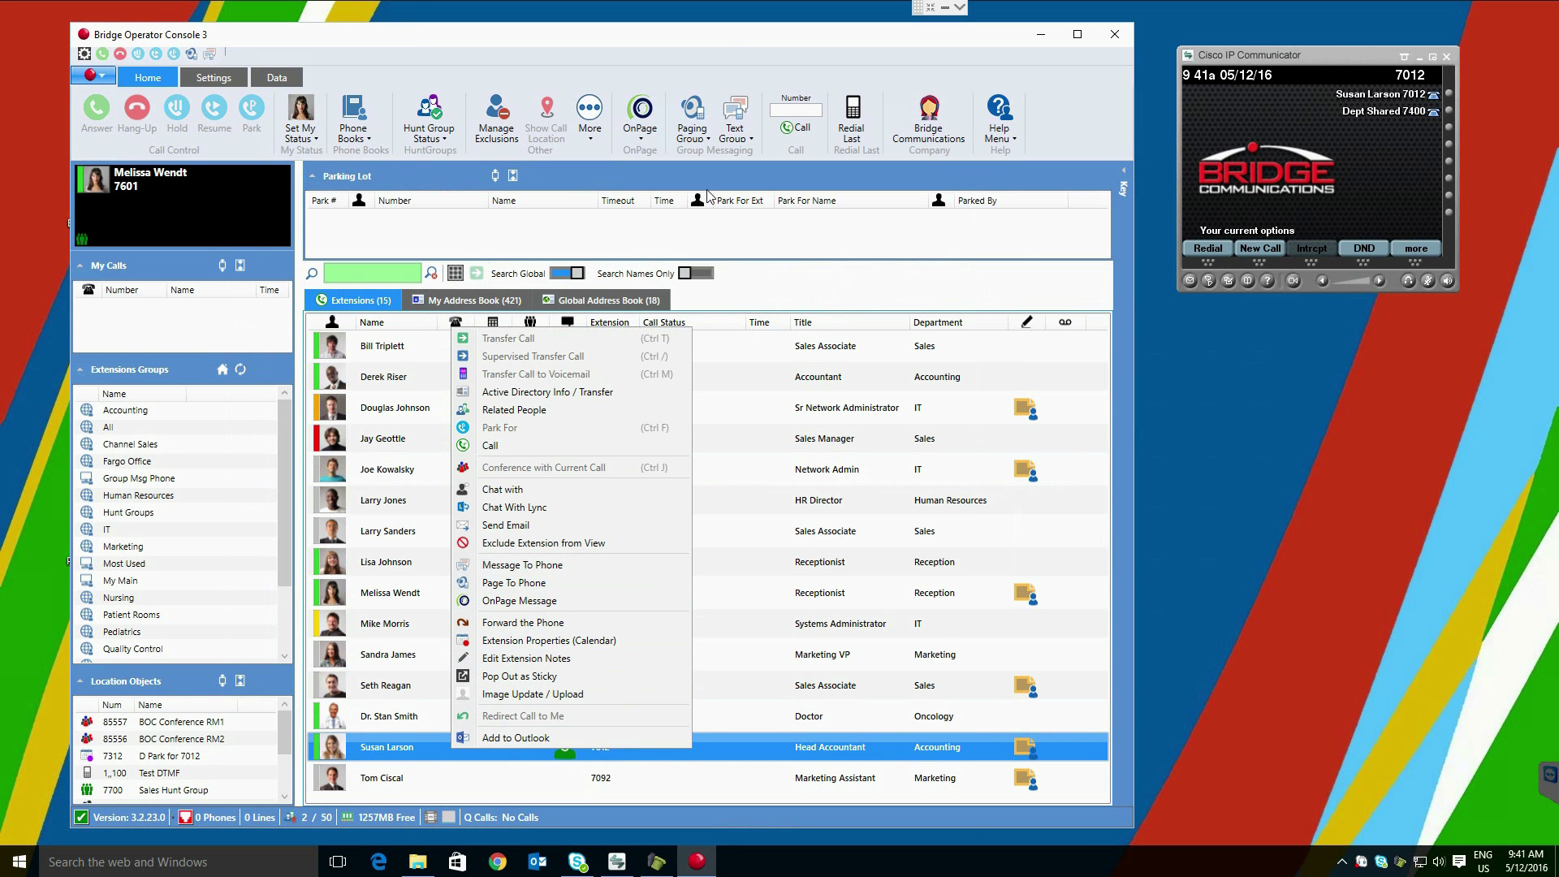
key(Escape)
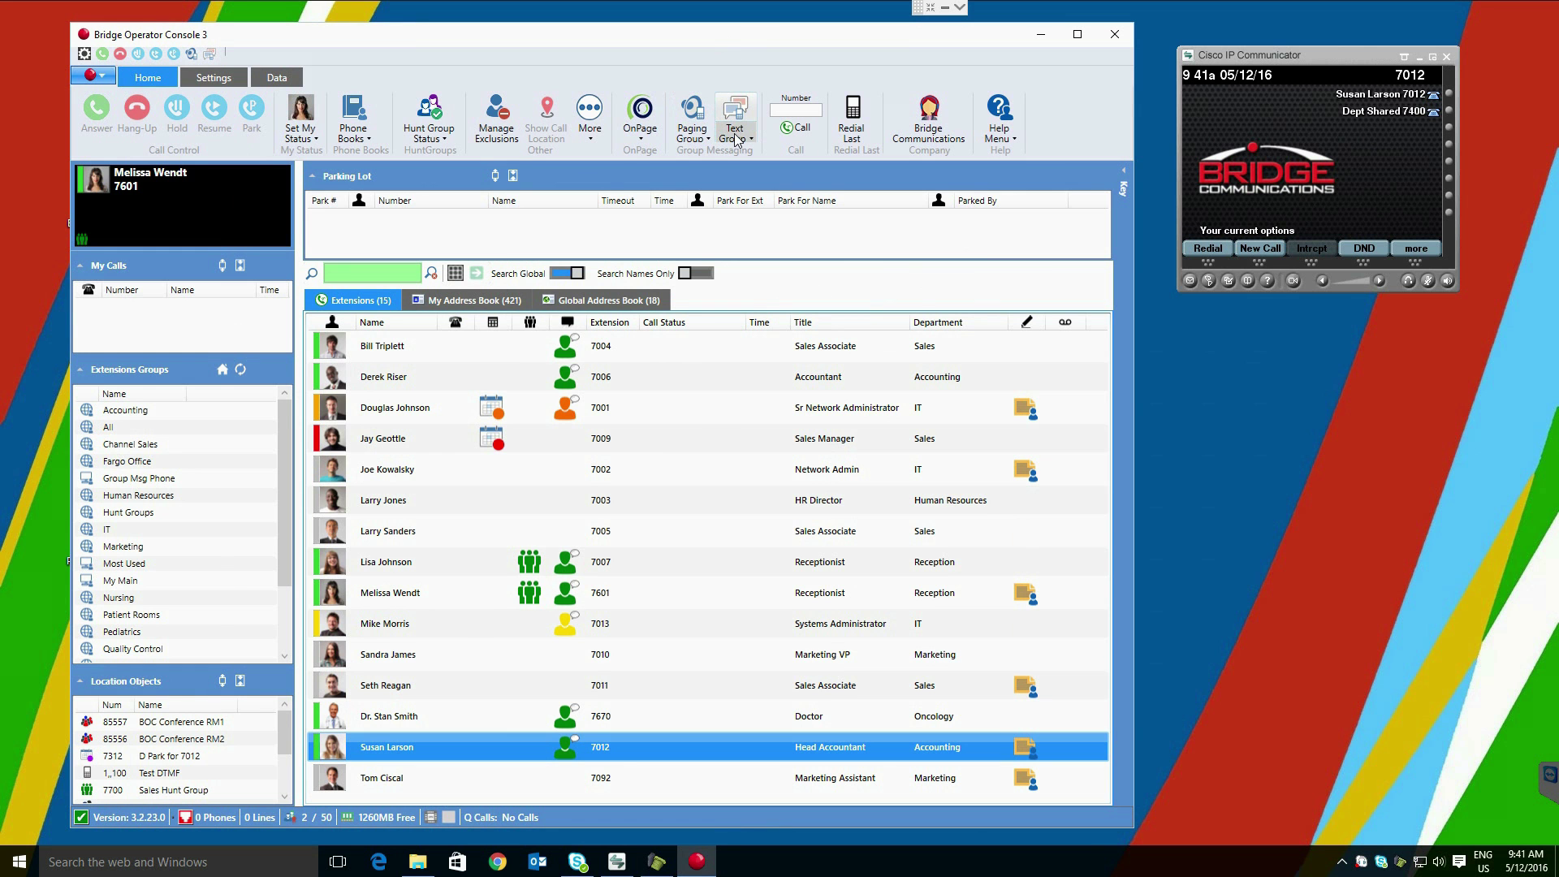
click(144, 463)
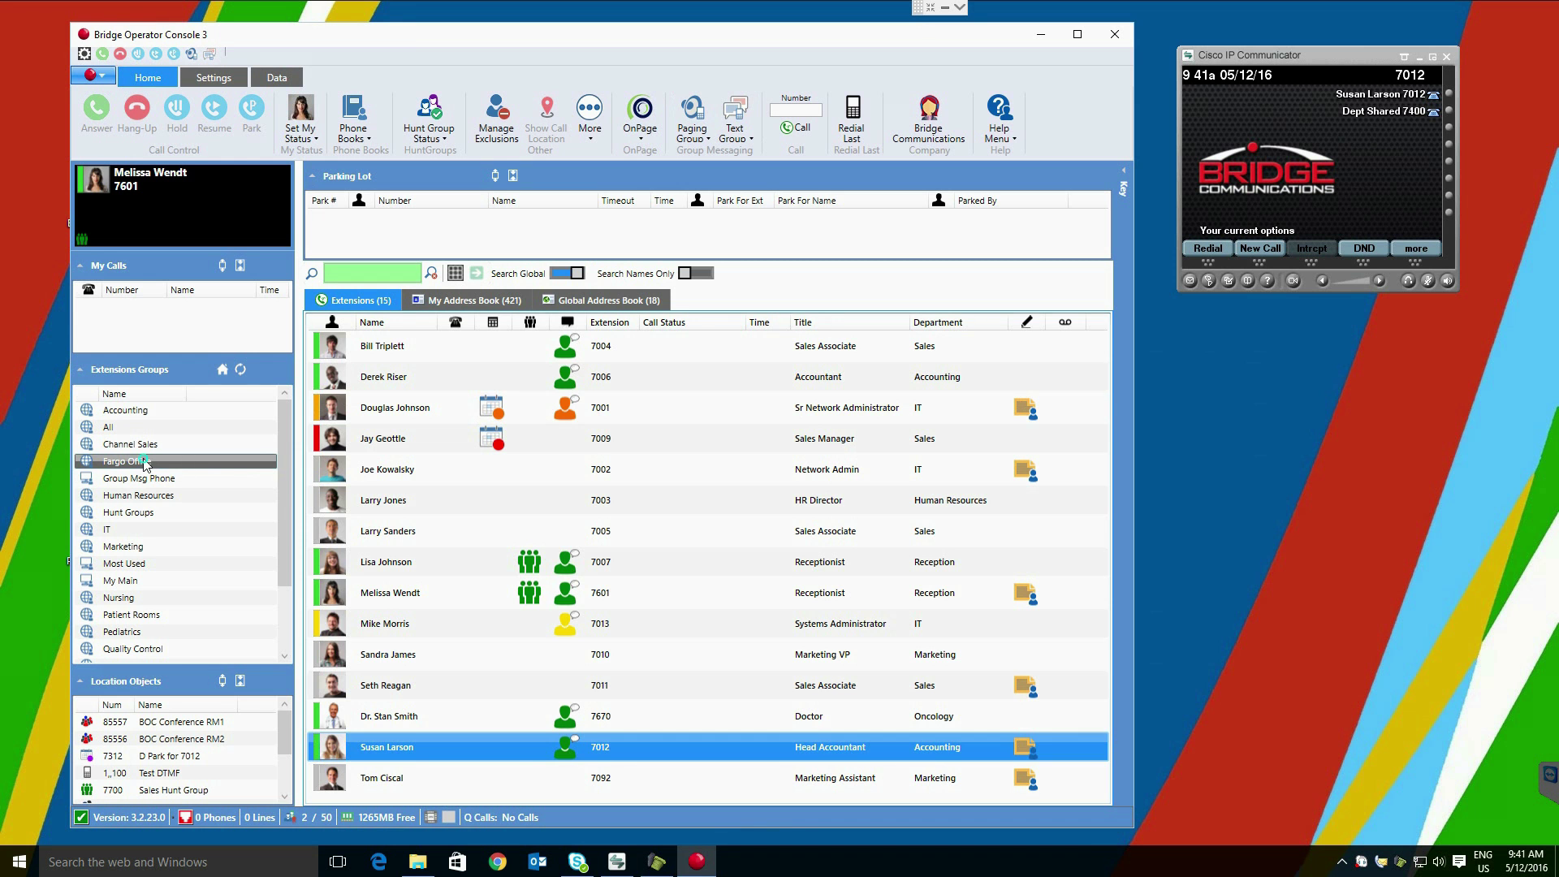
right_click(144, 462)
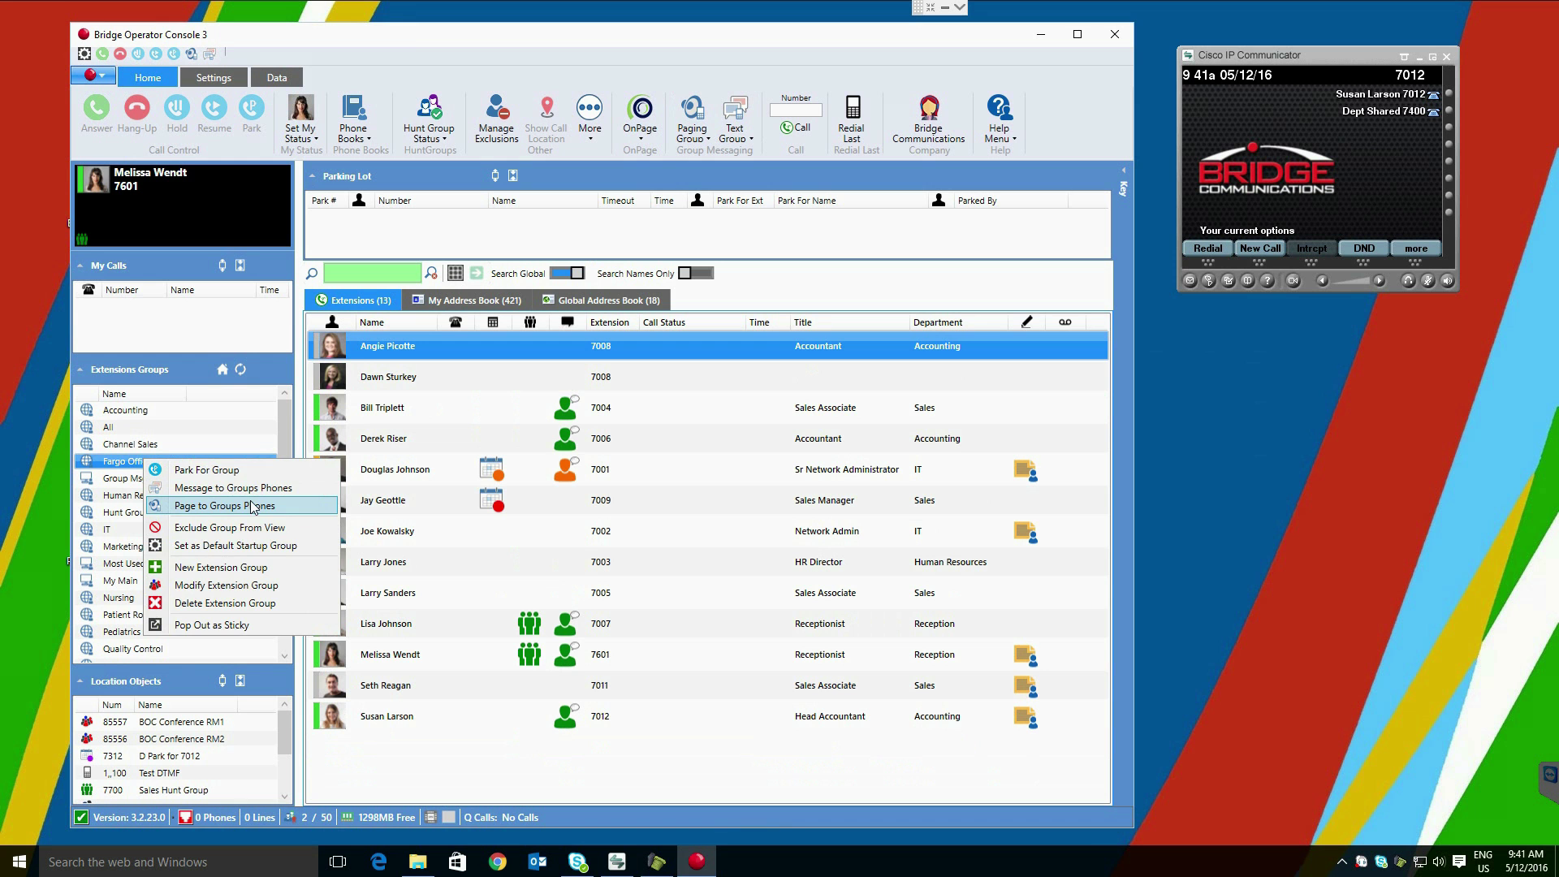
click(295, 509)
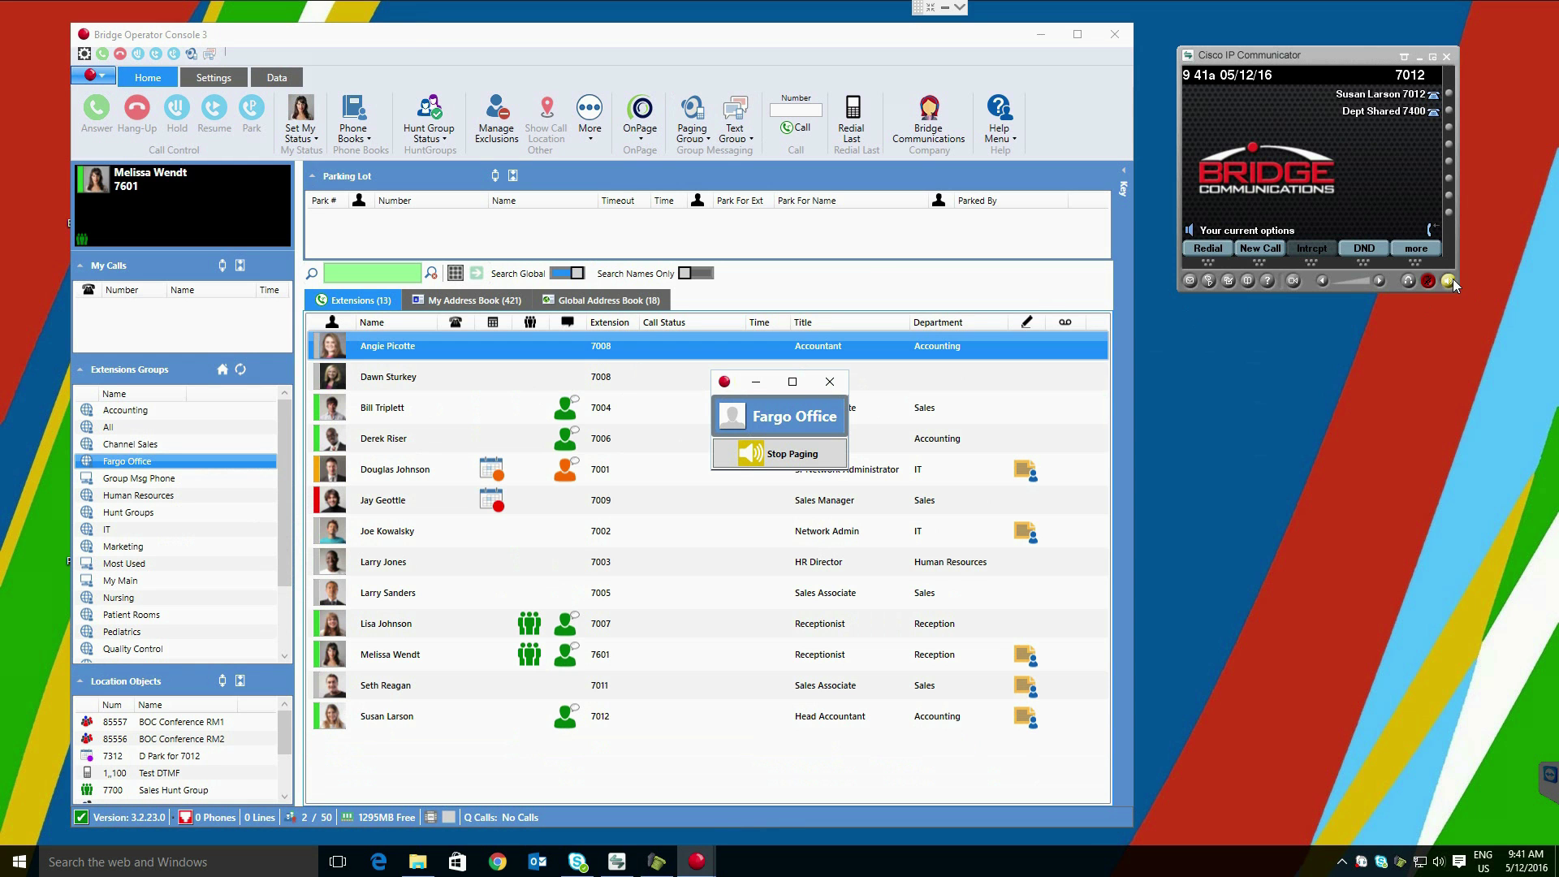
click(796, 465)
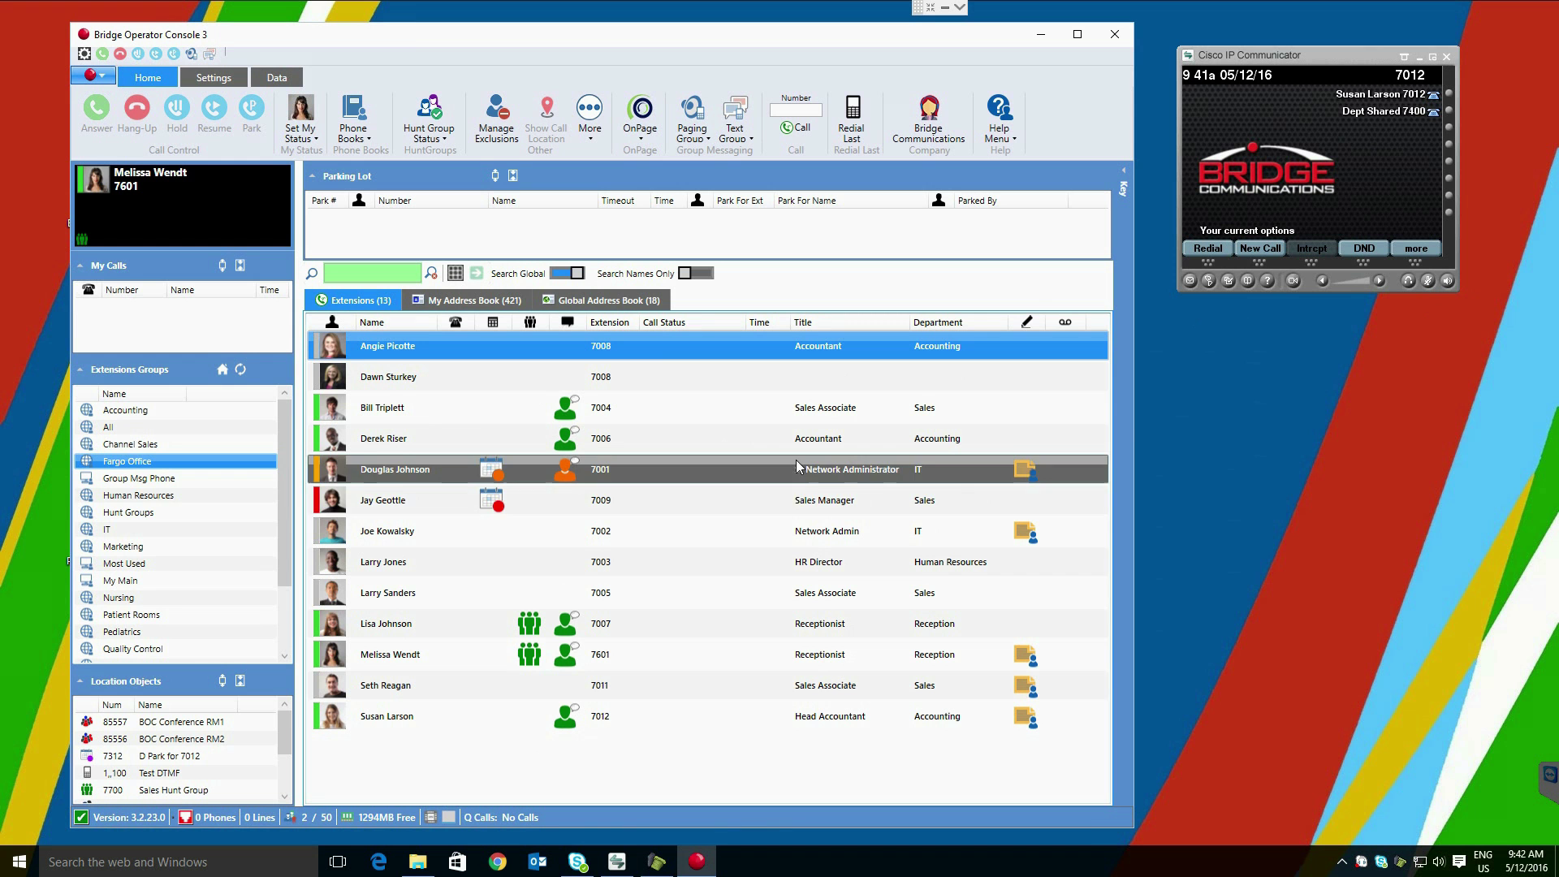
Step: Start a text message to the Fargo Office phones, close it unsent, and reopen the group's actions
right_click(141, 462)
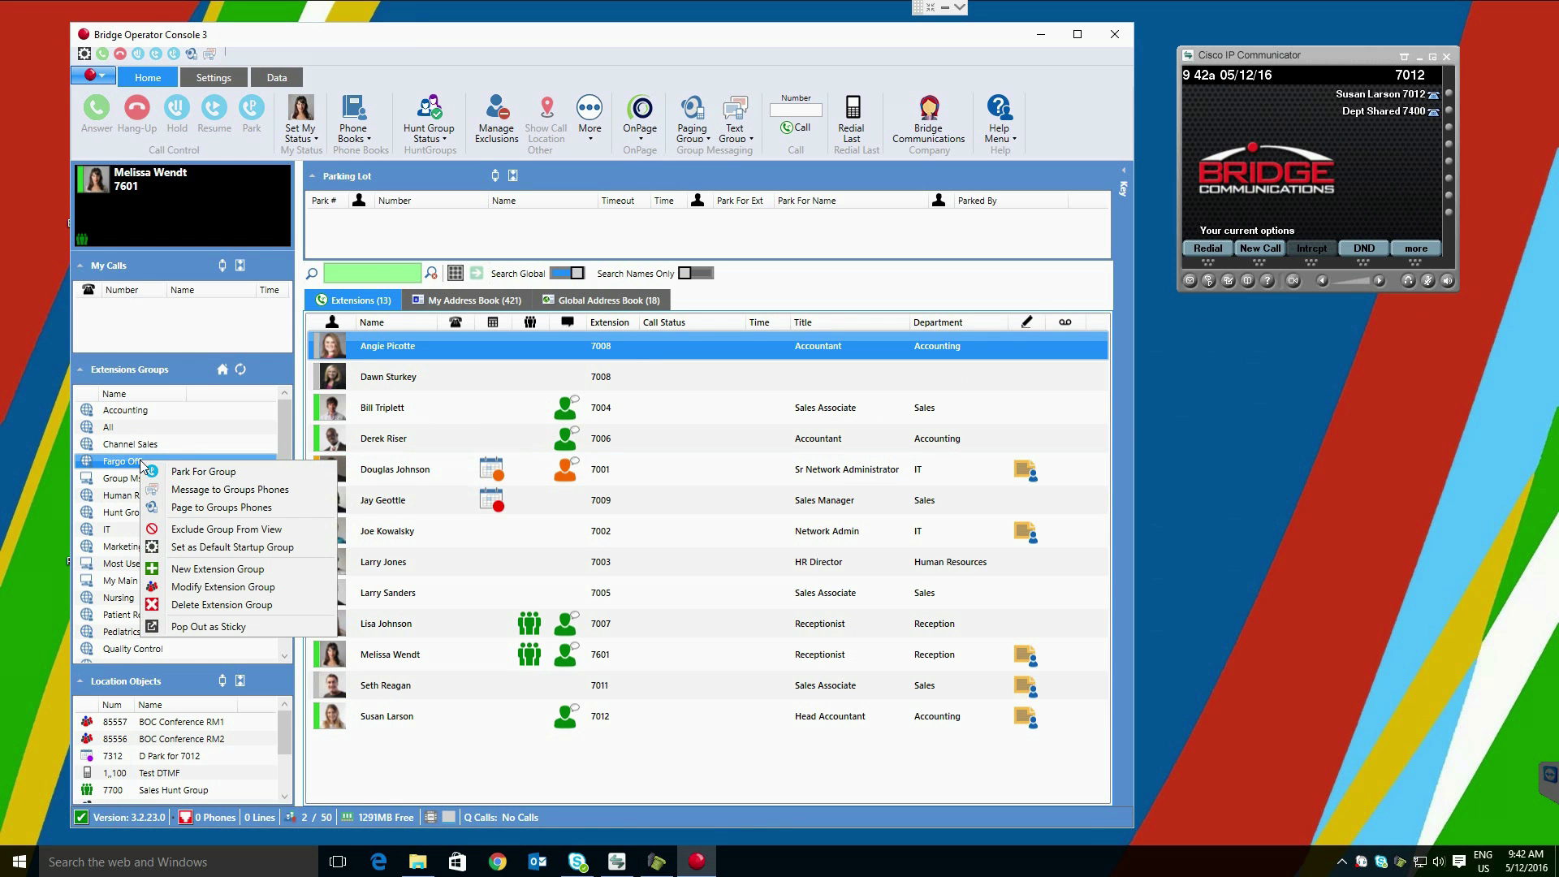
click(296, 490)
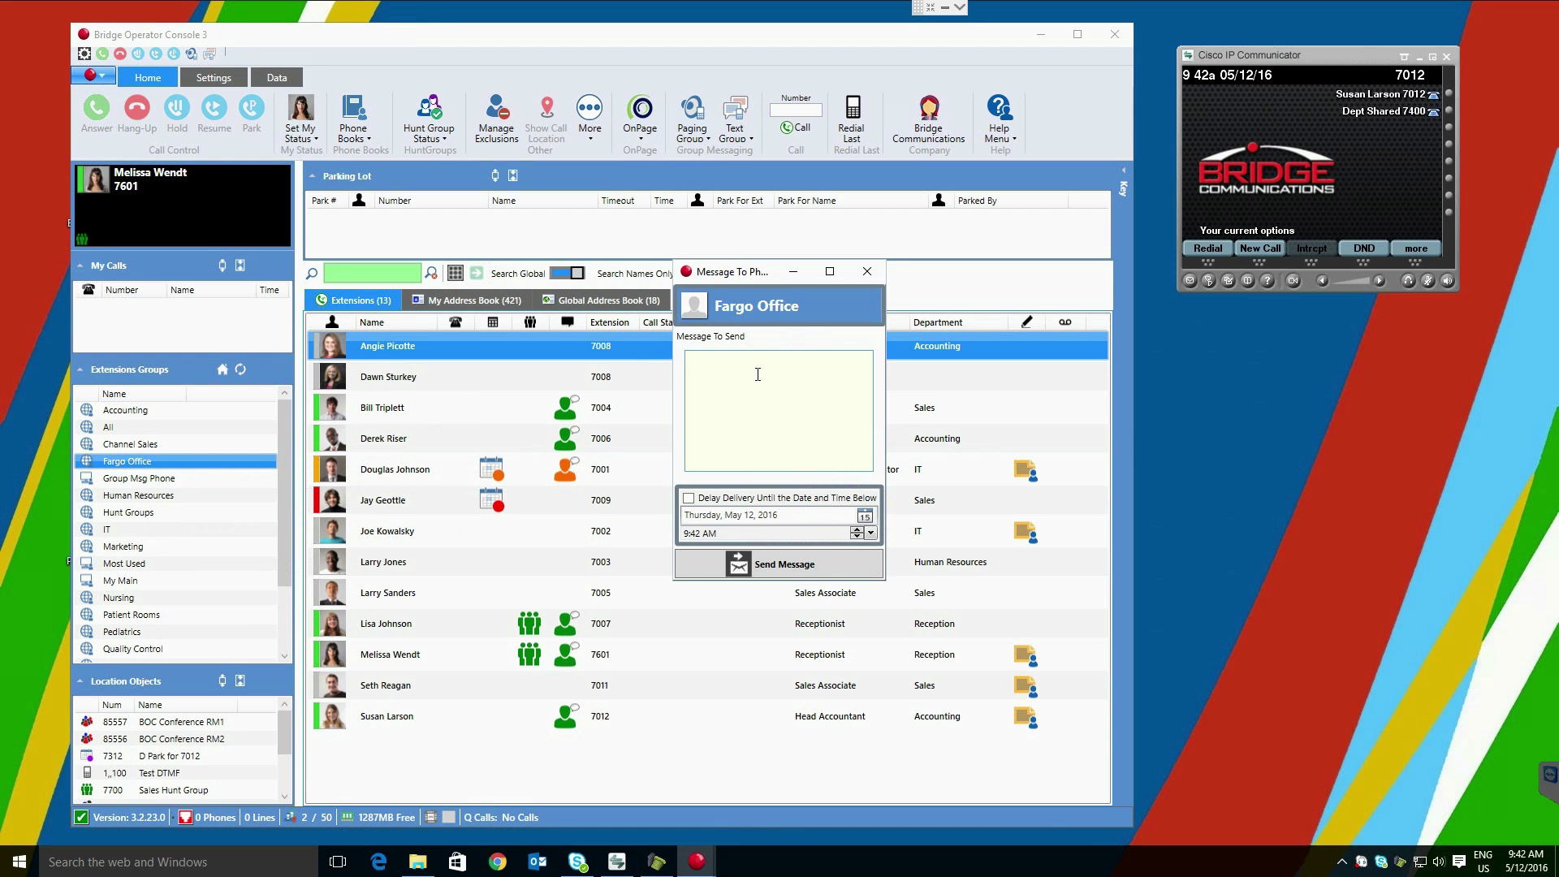
click(867, 271)
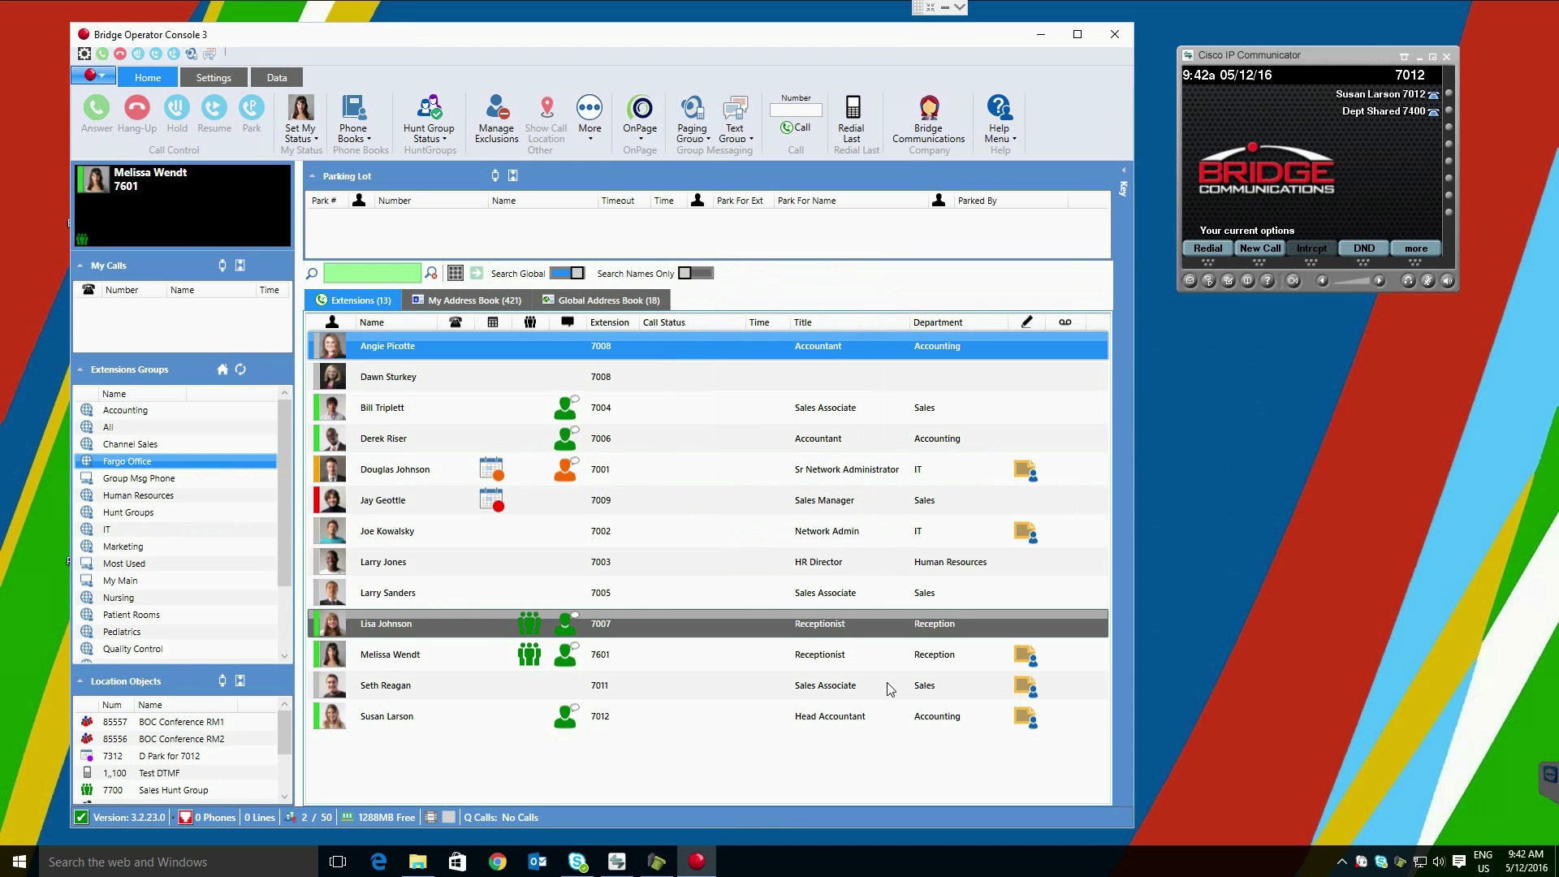
right_click(159, 463)
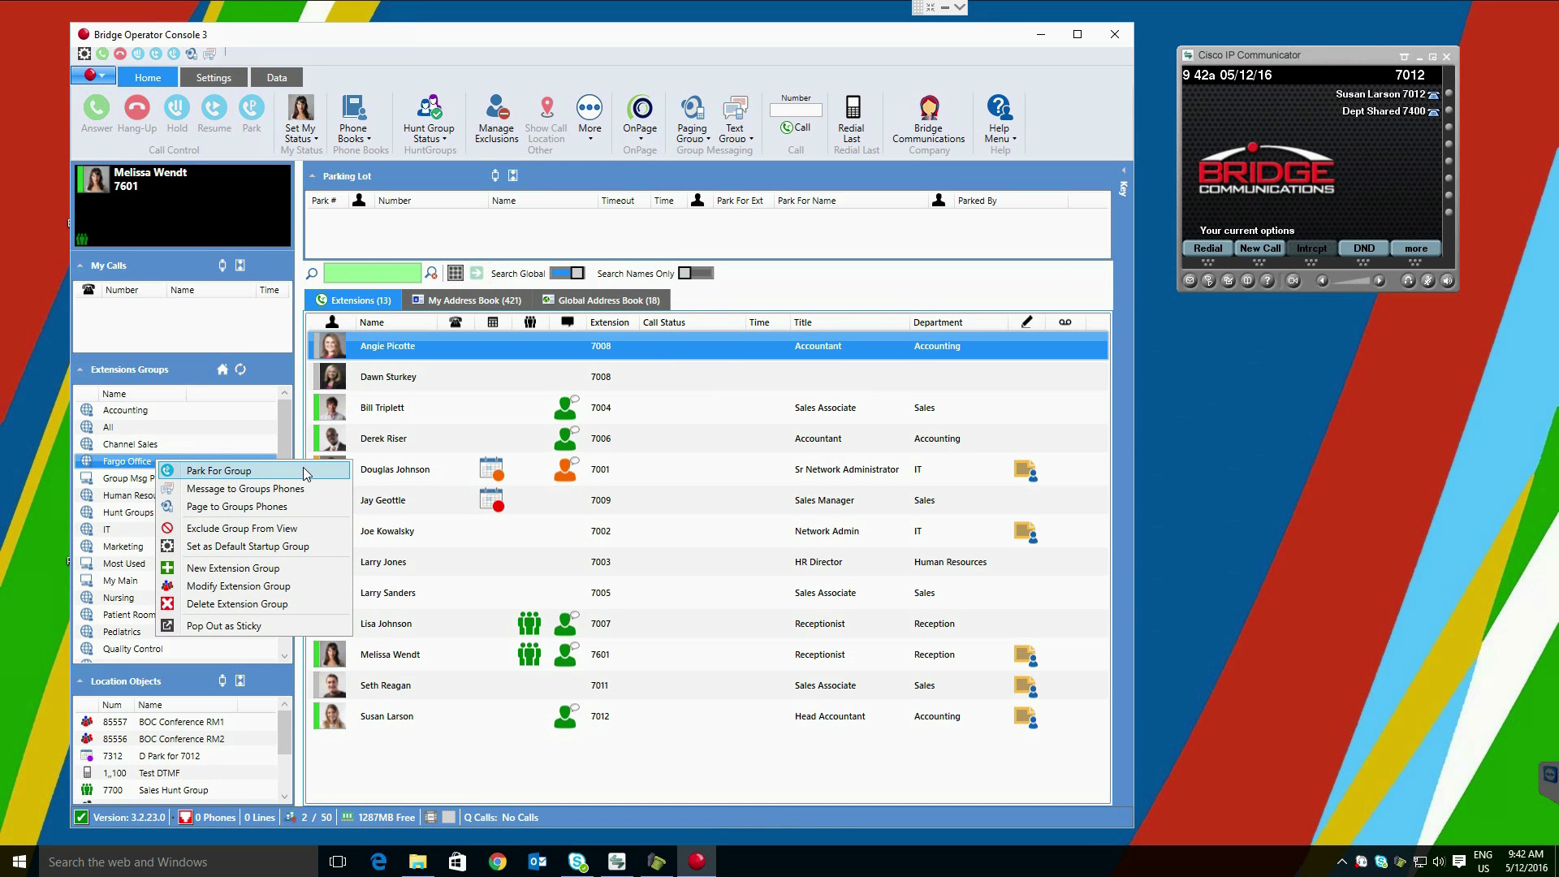
Step: Show Related People for room RM:4002-1: Nurse Station 1 (7050) and a physician (7670)
click(691, 41)
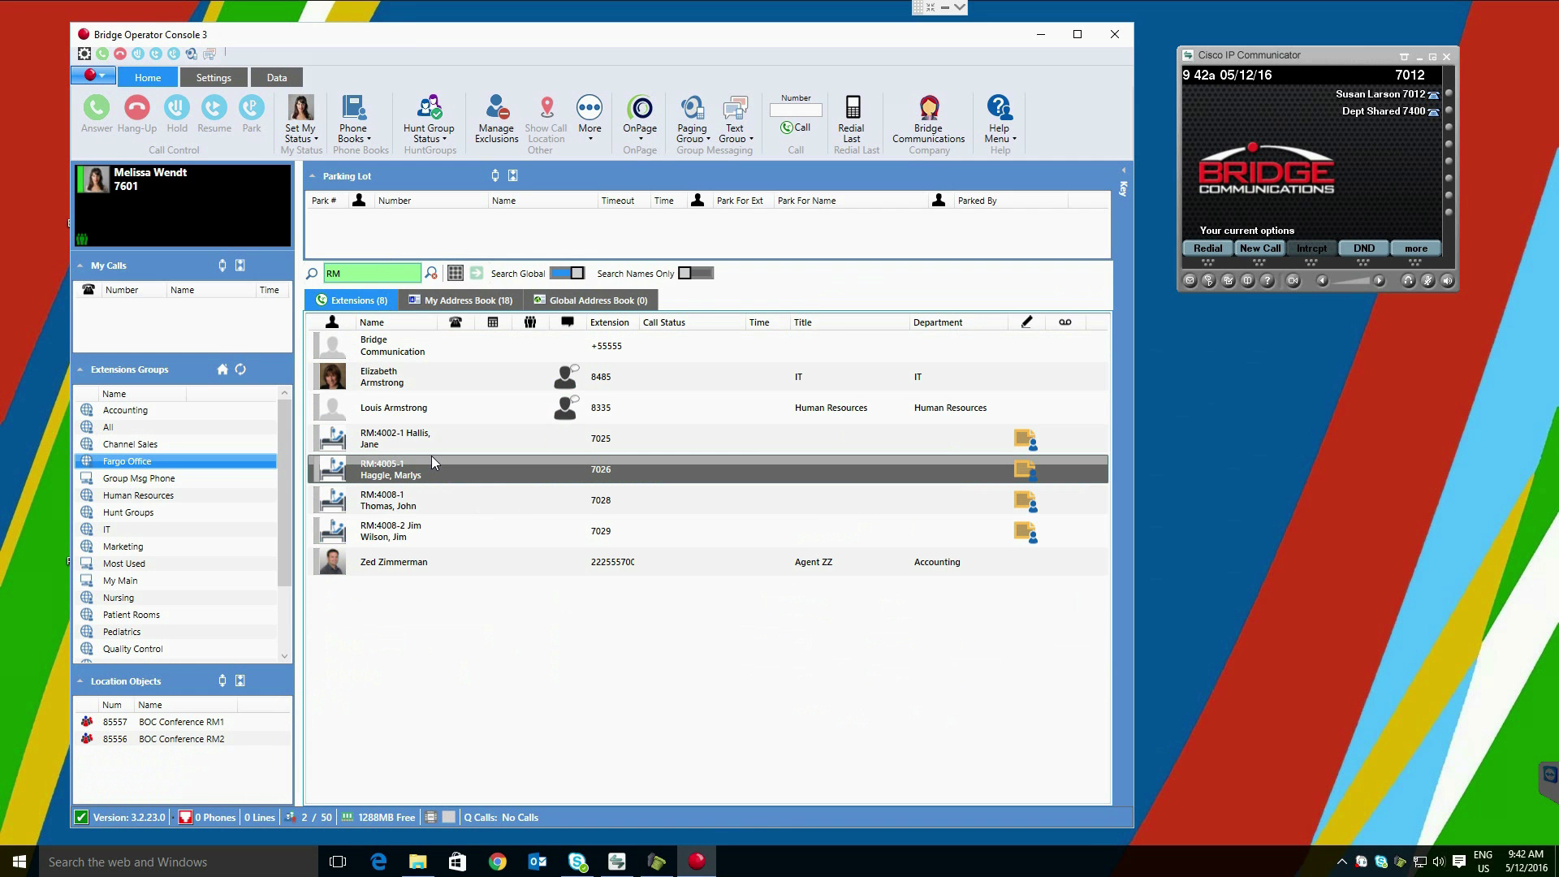
right_click(397, 441)
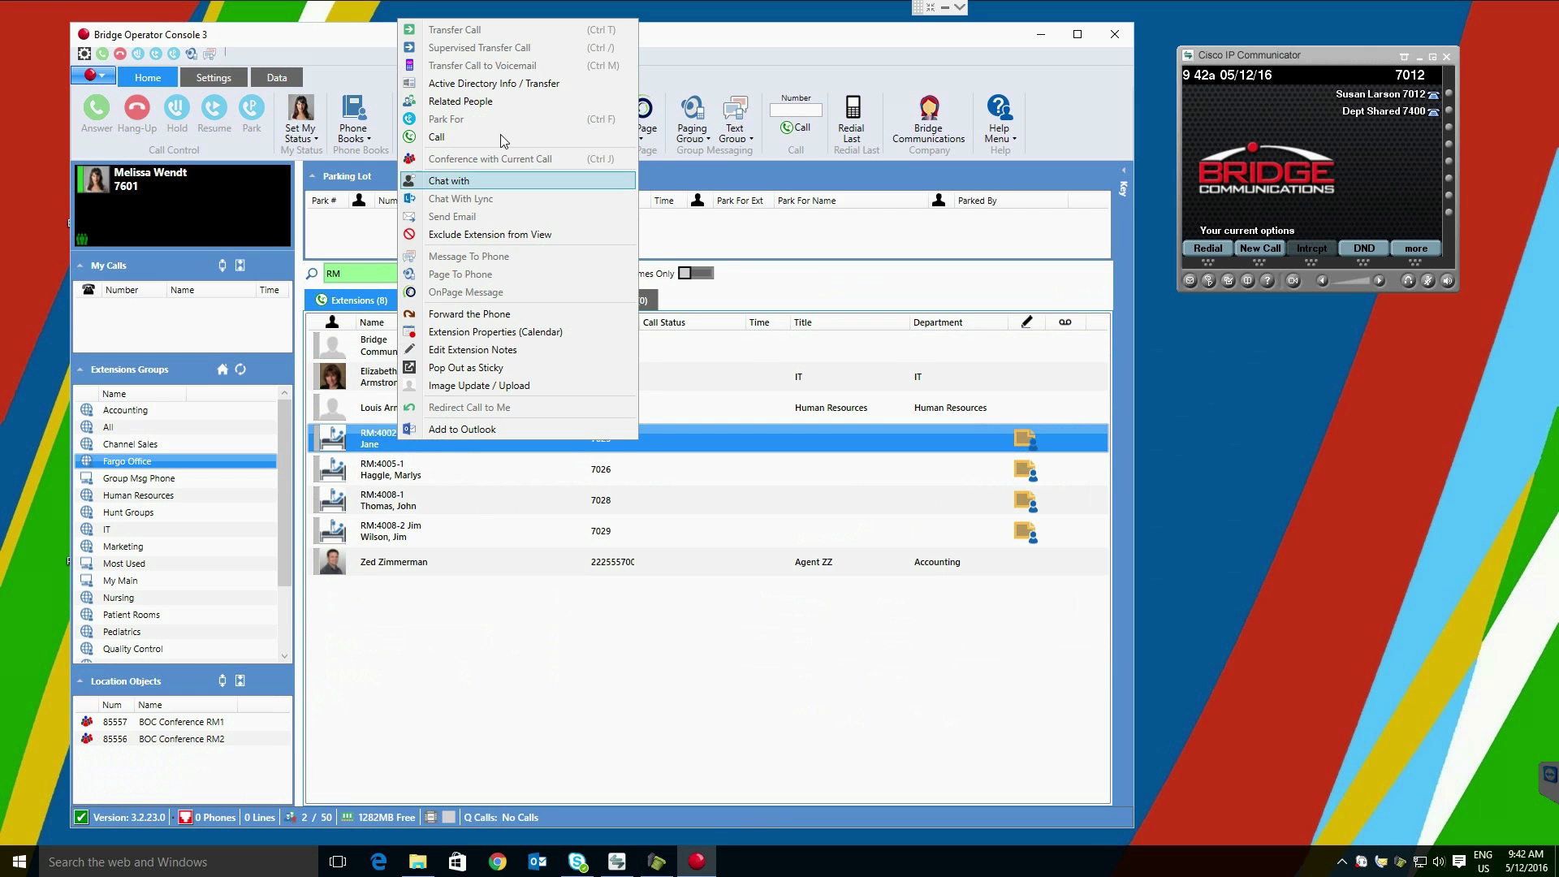
click(520, 103)
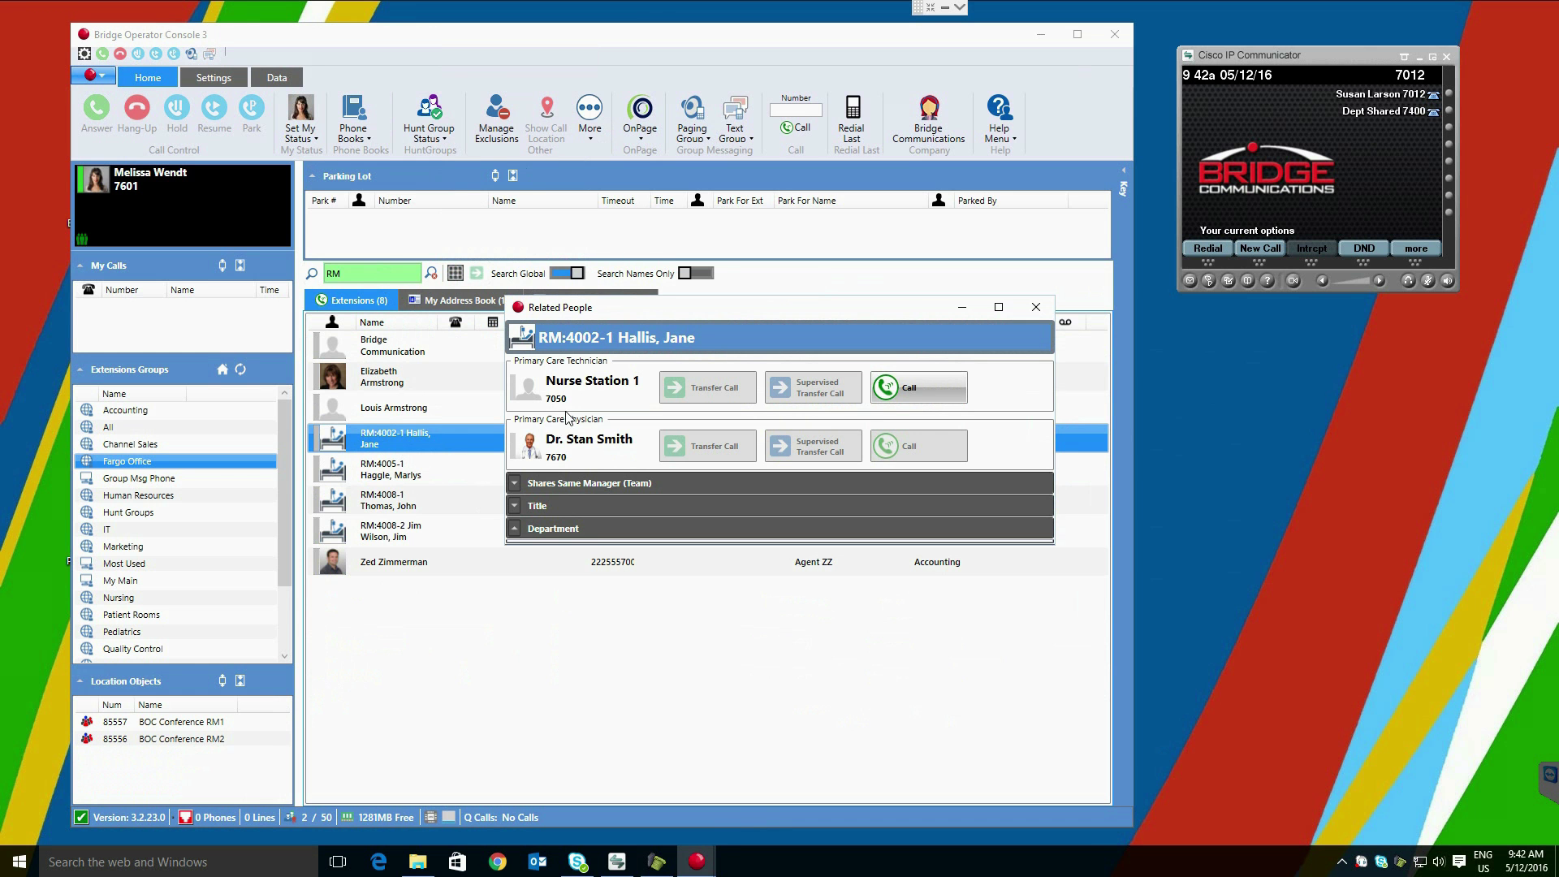